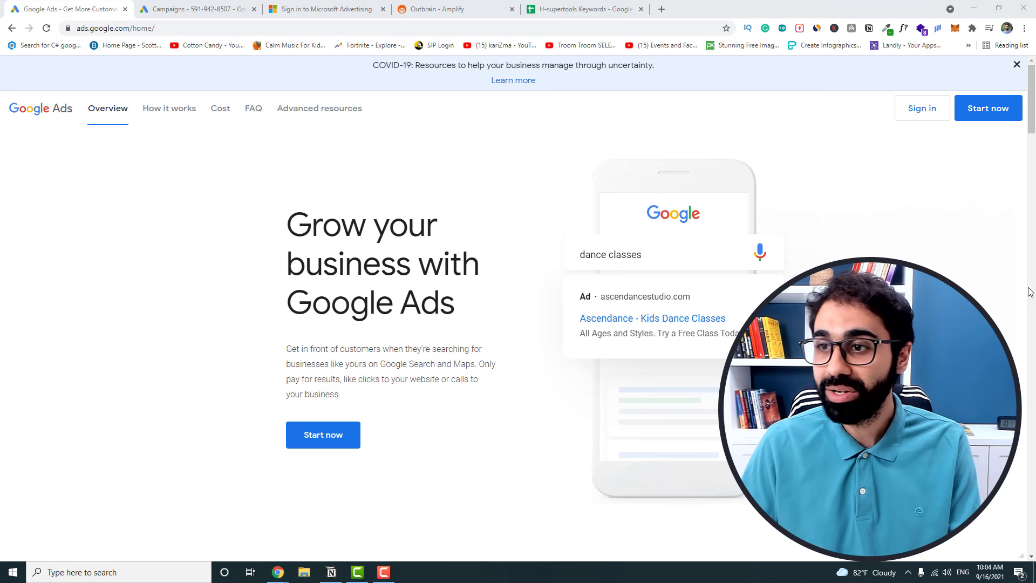
# Sign in to the advertising account and review its billing settings, payment methods and promotions before returning to the overview
pyautogui.click(918, 108)
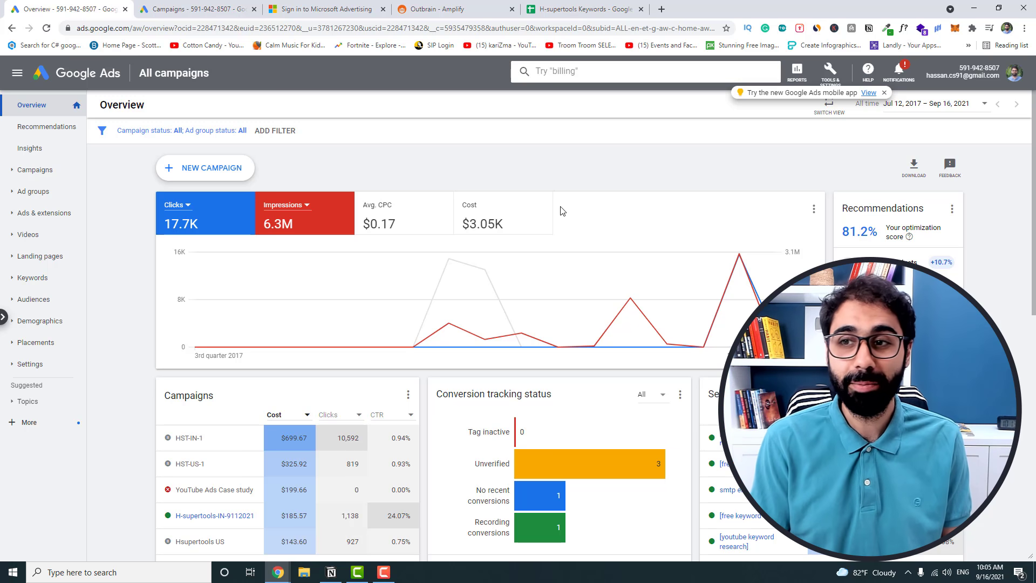
pyautogui.click(826, 78)
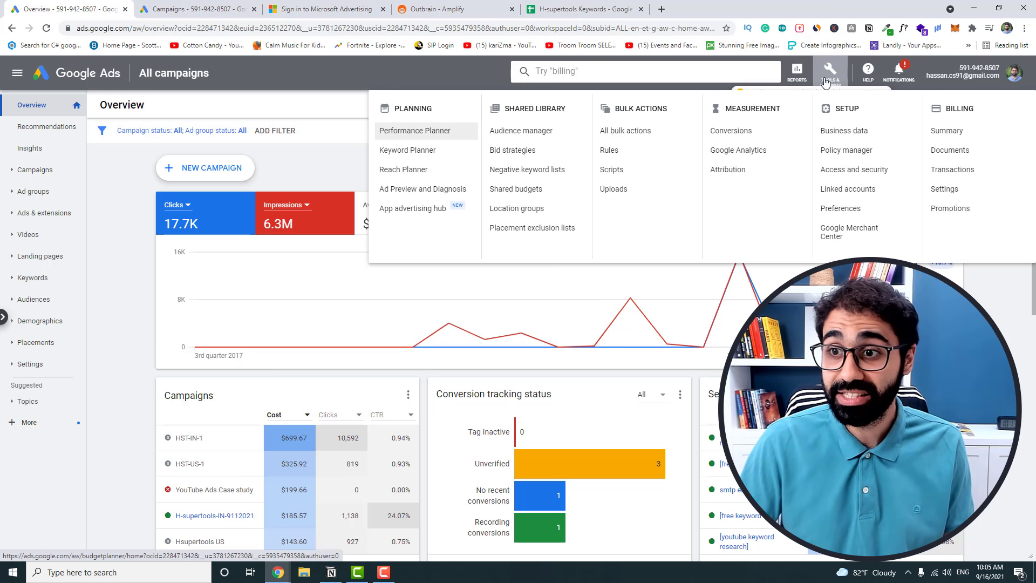
pyautogui.click(961, 193)
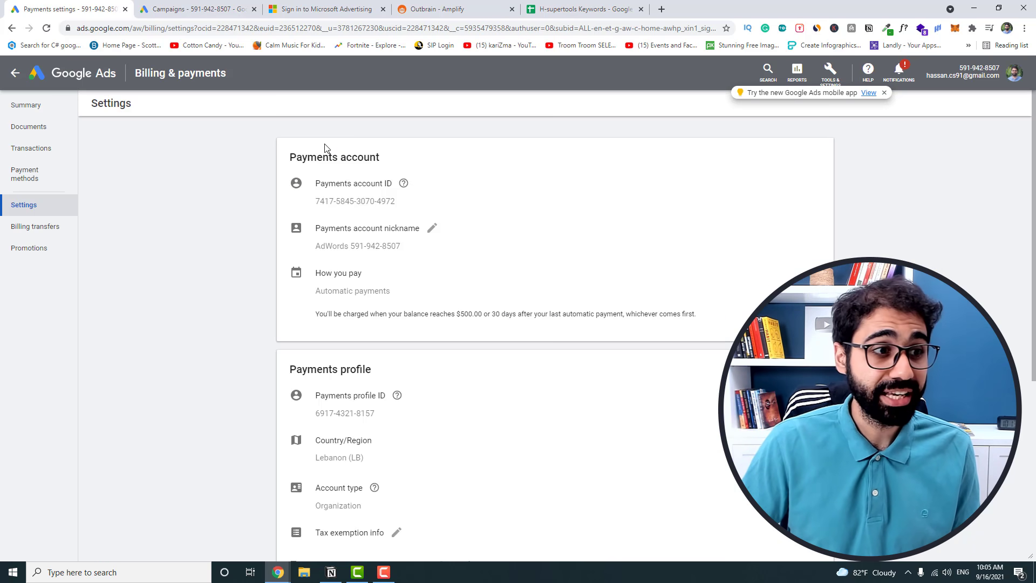
pyautogui.click(31, 180)
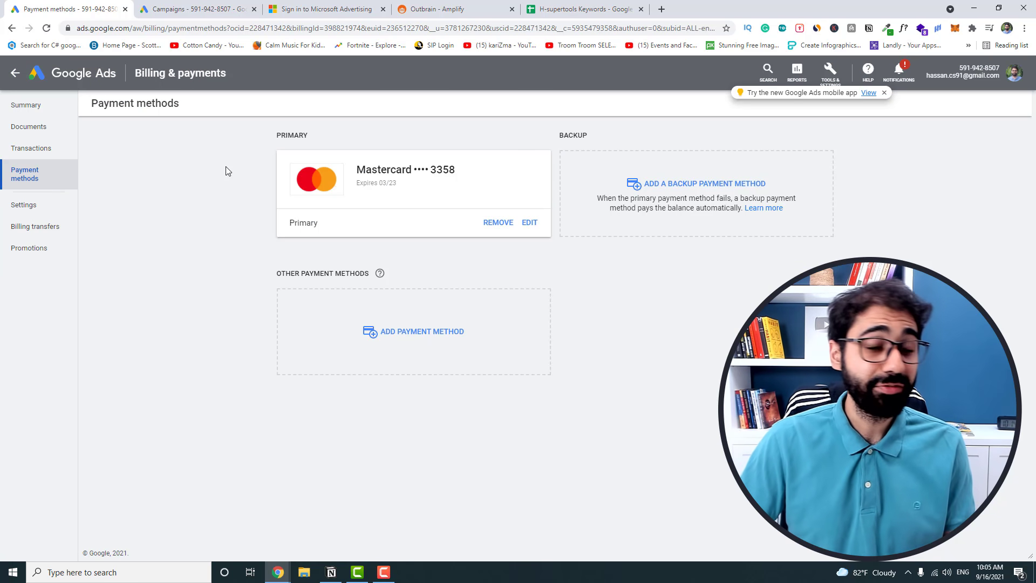
pyautogui.click(32, 249)
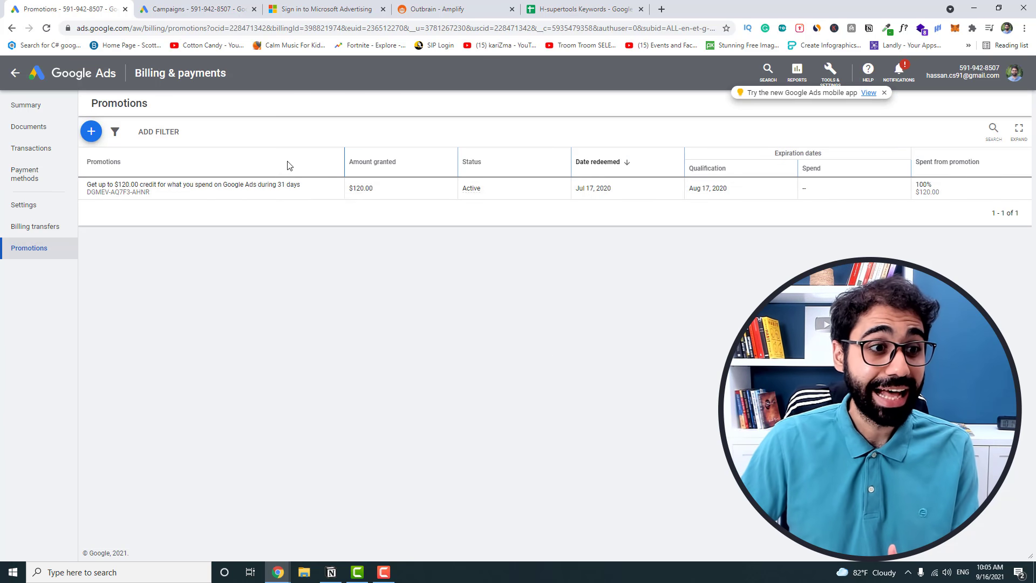
pyautogui.click(15, 73)
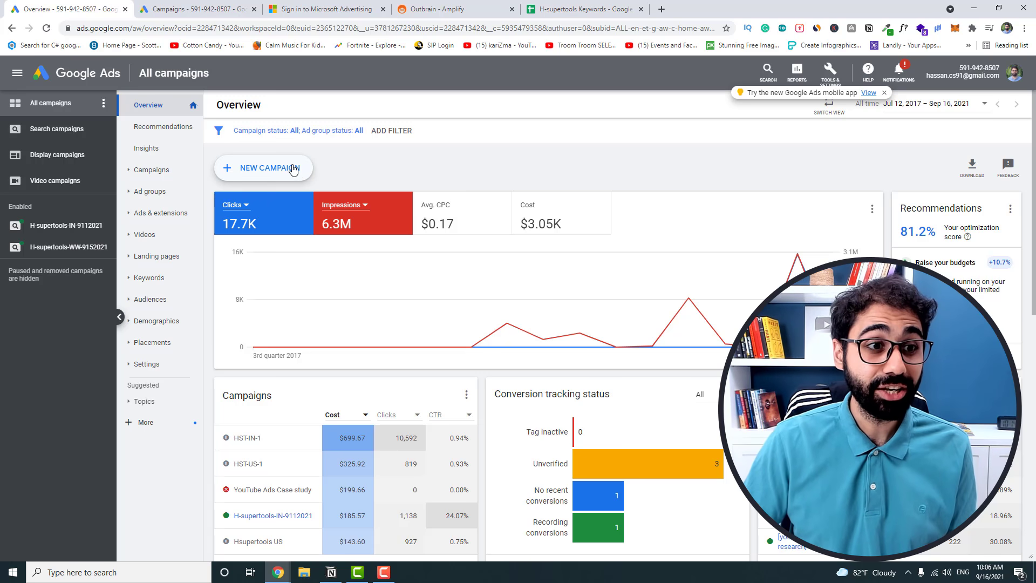
# Start a new campaign with Website traffic as the goal and Search as the campaign type
pyautogui.click(277, 170)
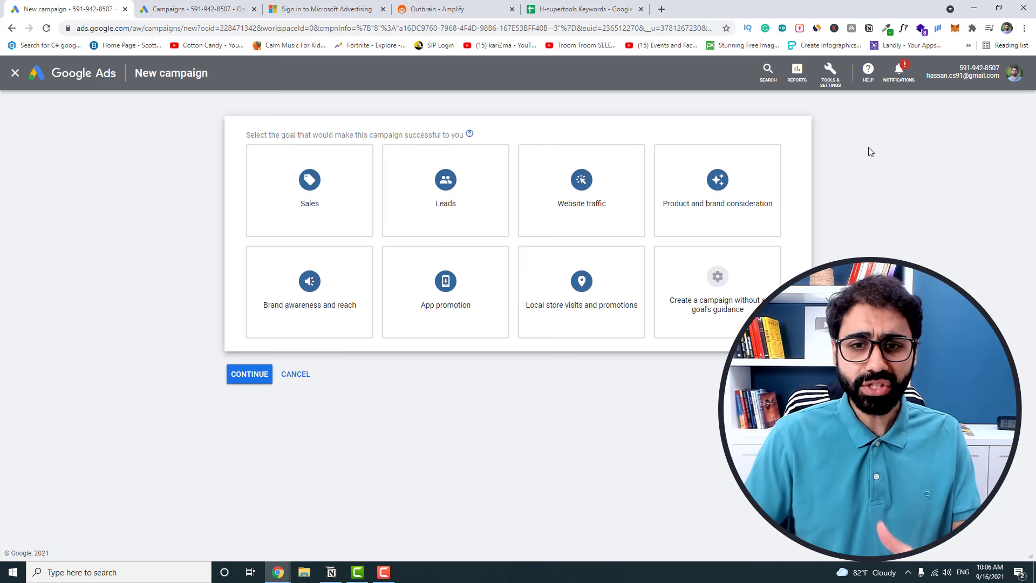
pyautogui.click(589, 155)
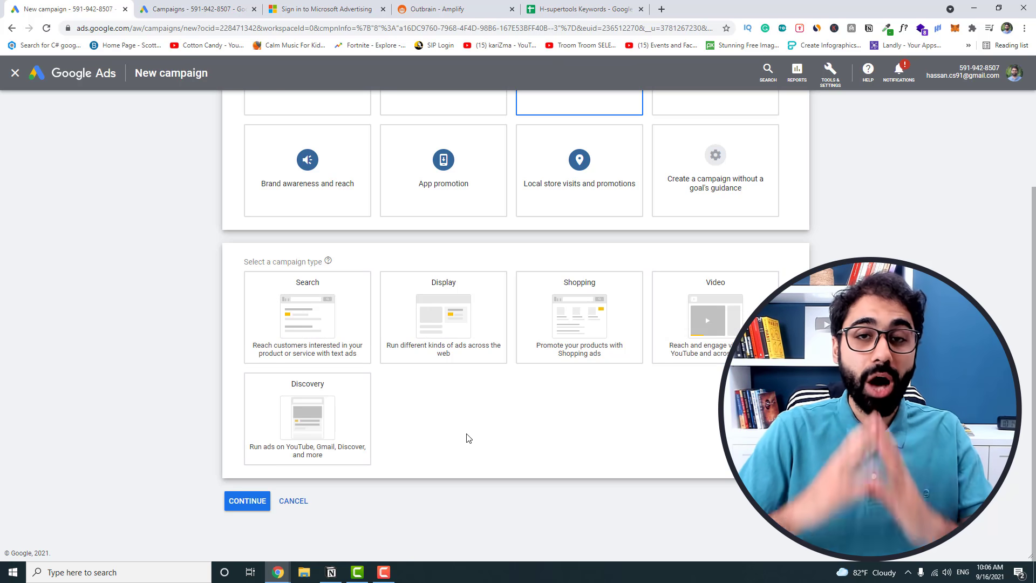
pyautogui.click(345, 324)
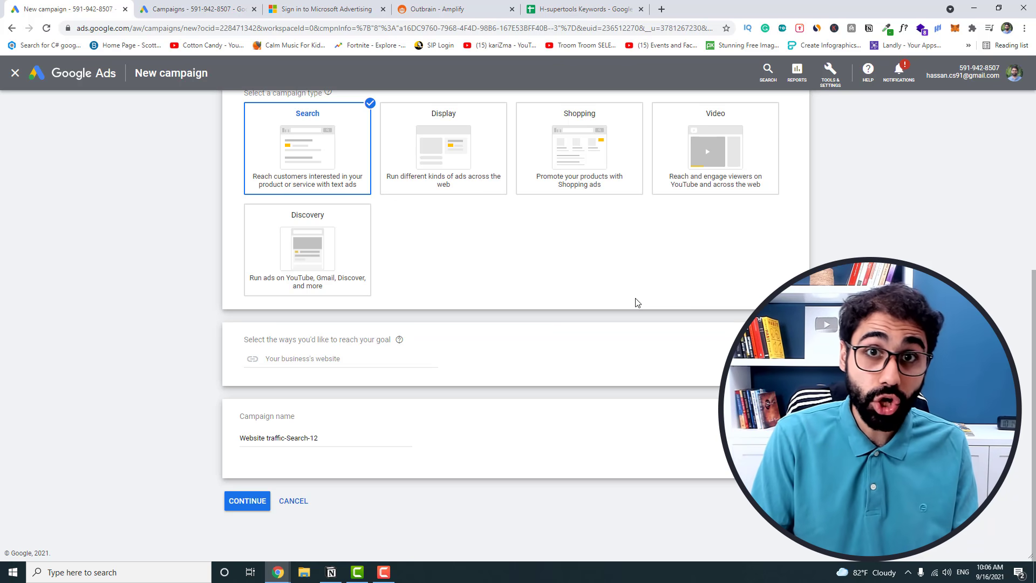
pyautogui.click(365, 354)
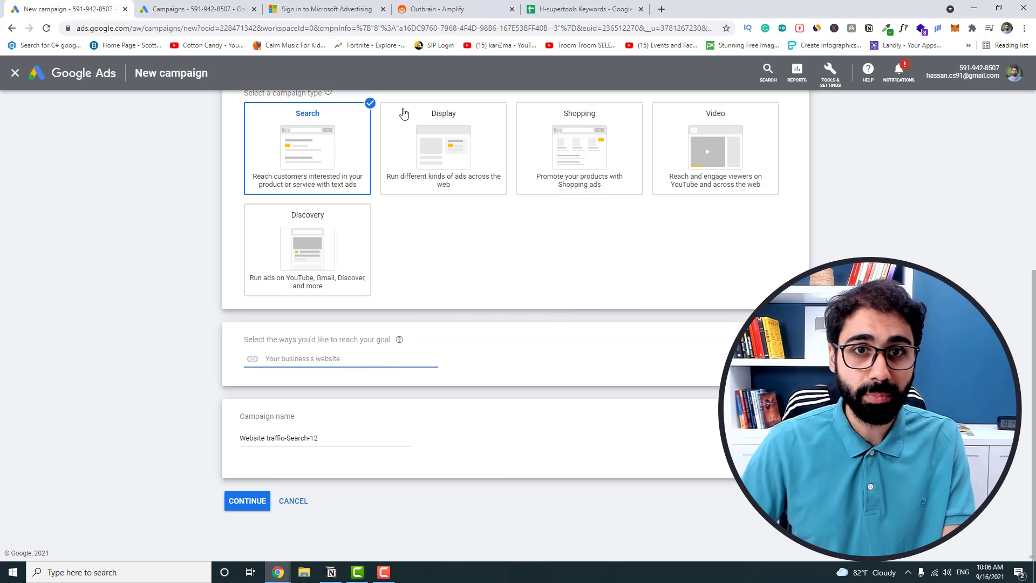
pyautogui.rightClick(62, 1)
pyautogui.click(68, 8)
pyautogui.write('h-supertools.com')
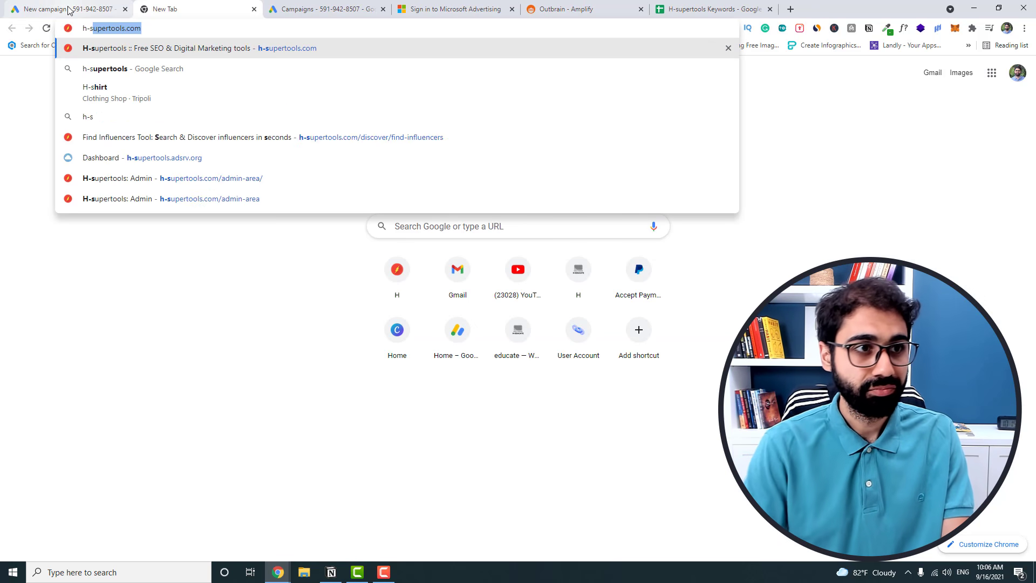
pyautogui.hotkey('ctrl', 'a')
pyautogui.hotkey('ctrl', 'c')
pyautogui.click(68, 8)
pyautogui.hotkey('ctrl', 'v')
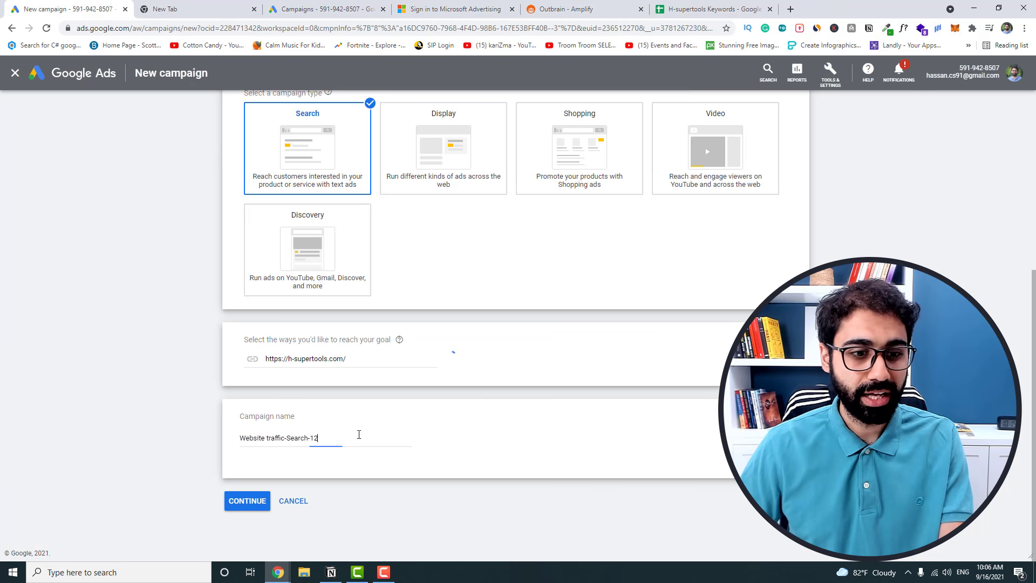
# Name the campaign H-supertools-US-1692021 and continue to the budget and bidding settings
pyautogui.click(358, 434)
pyautogui.hotkey('ctrl', 'a')
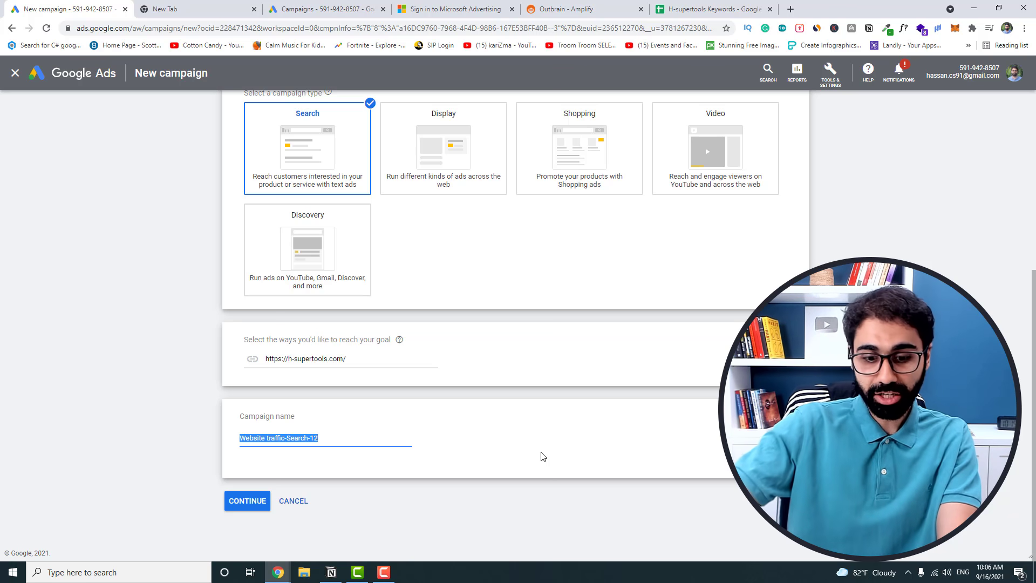
pyautogui.write('H-supertools-')
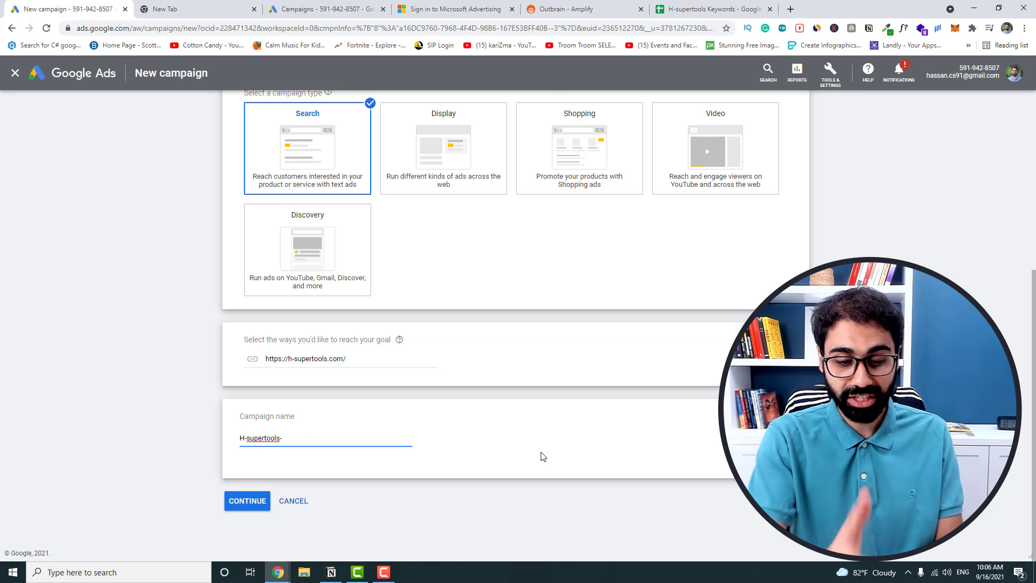
pyautogui.write('US-')
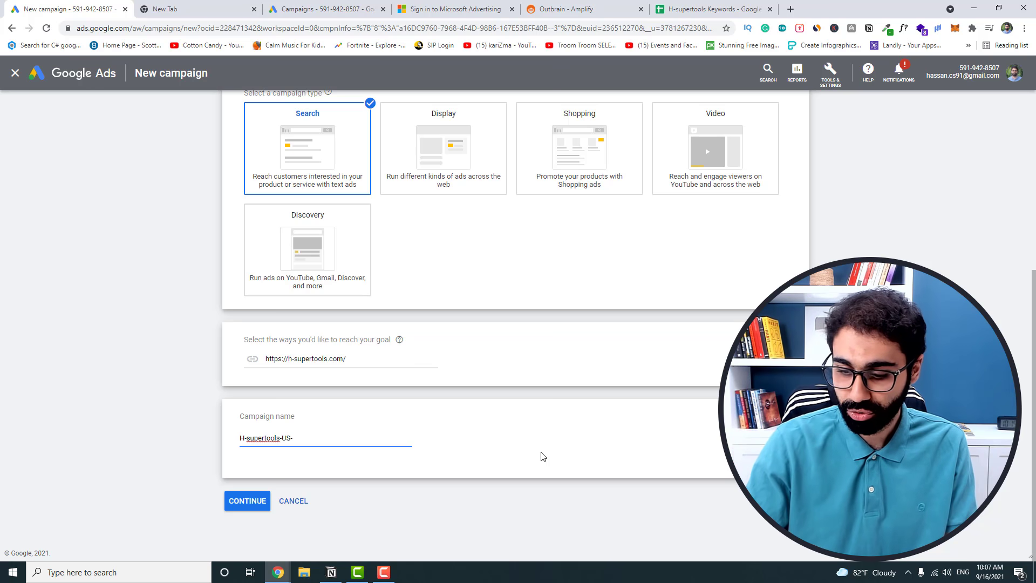
pyautogui.write('1692021')
pyautogui.click(249, 500)
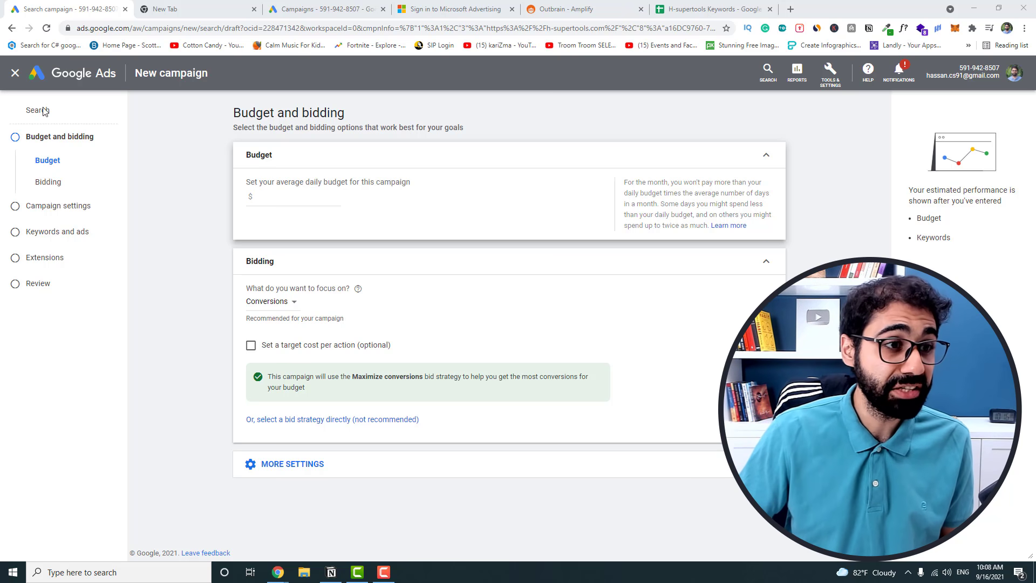
# Set the campaign's average daily budget to $20
pyautogui.click(327, 196)
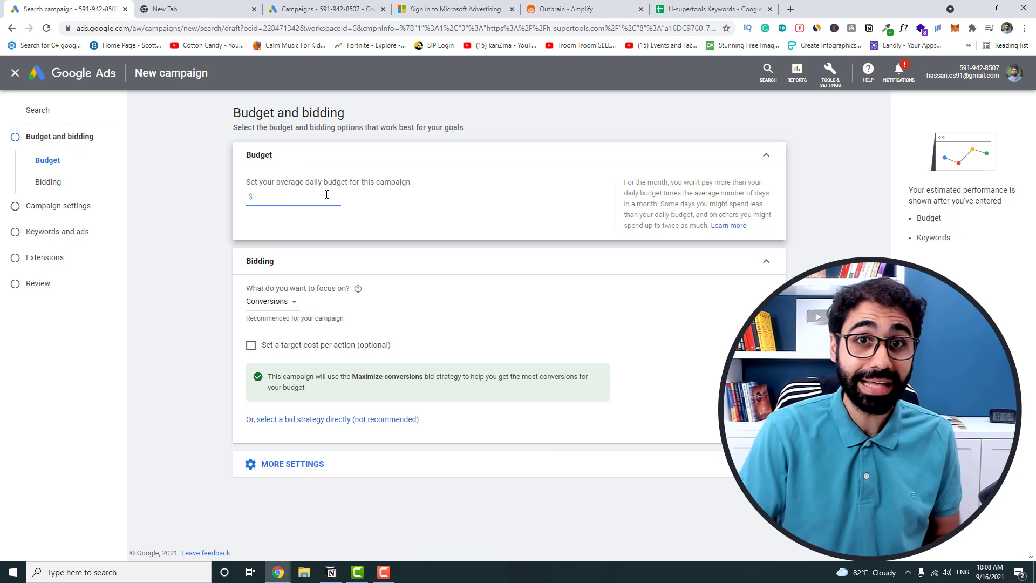
pyautogui.write('20')
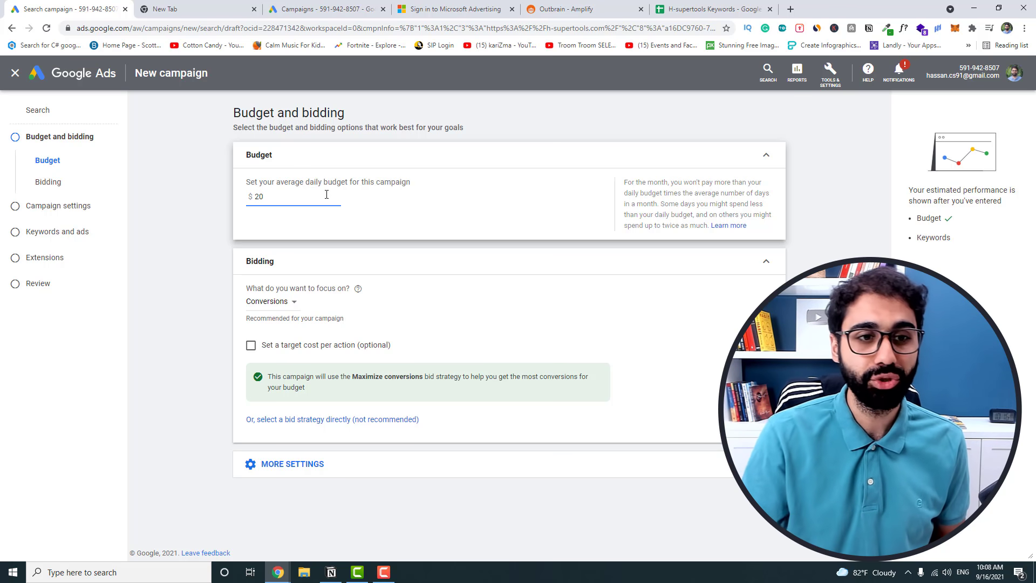
pyautogui.click(360, 222)
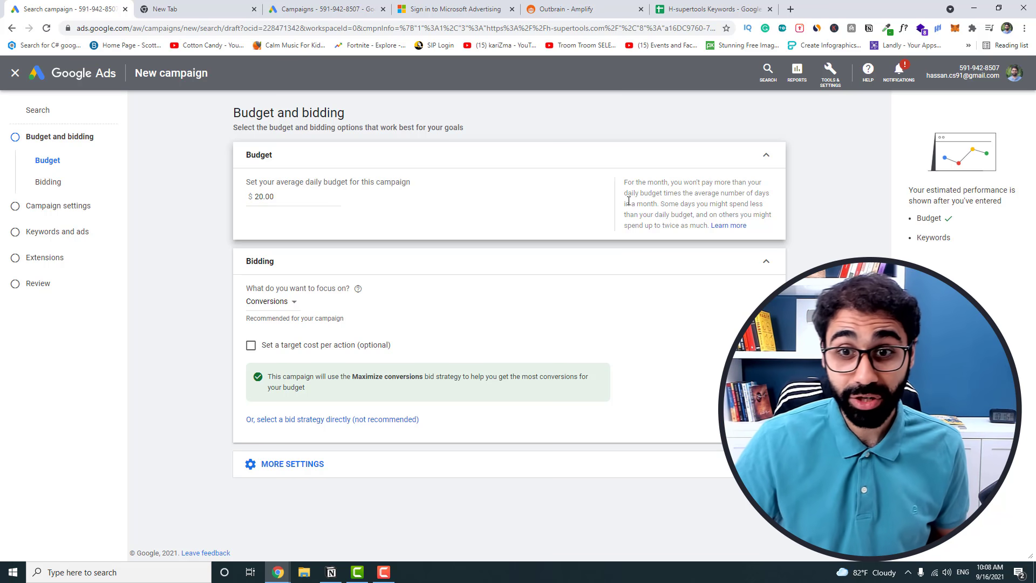
pyautogui.moveTo(624, 183); pyautogui.dragTo(660, 193)
pyautogui.click(667, 192)
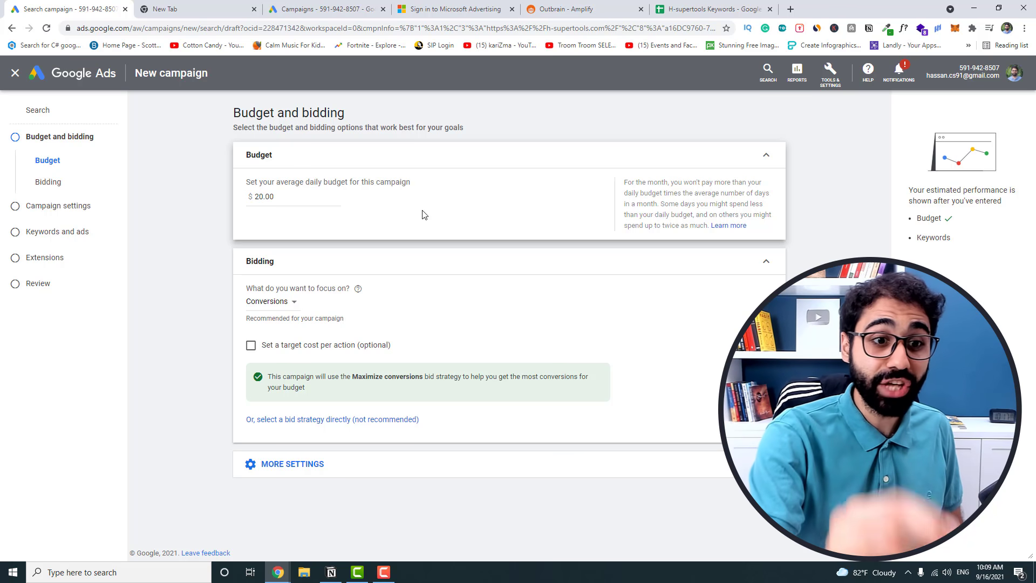
pyautogui.moveTo(300, 183); pyautogui.dragTo(278, 180)
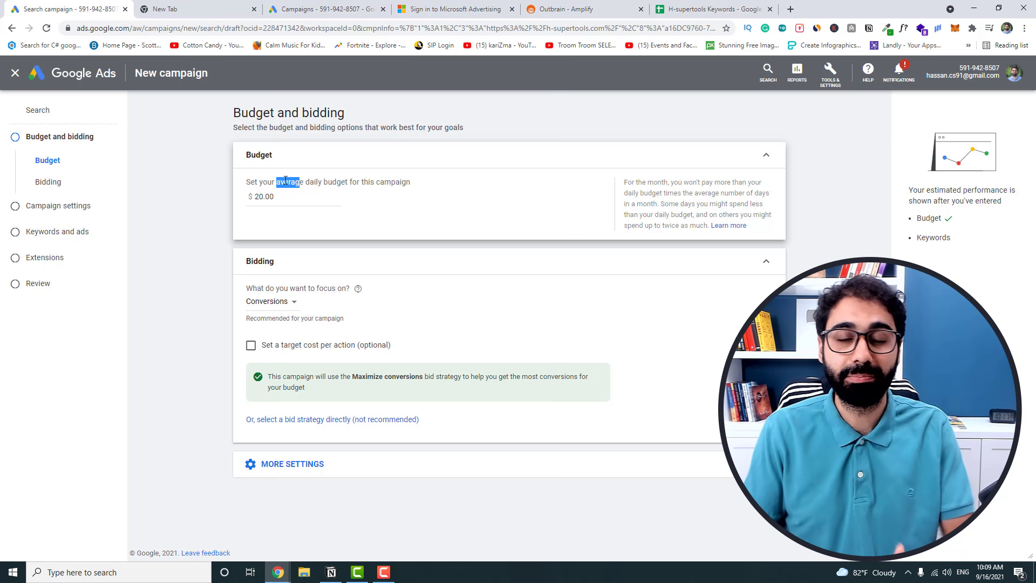
pyautogui.click(185, 270)
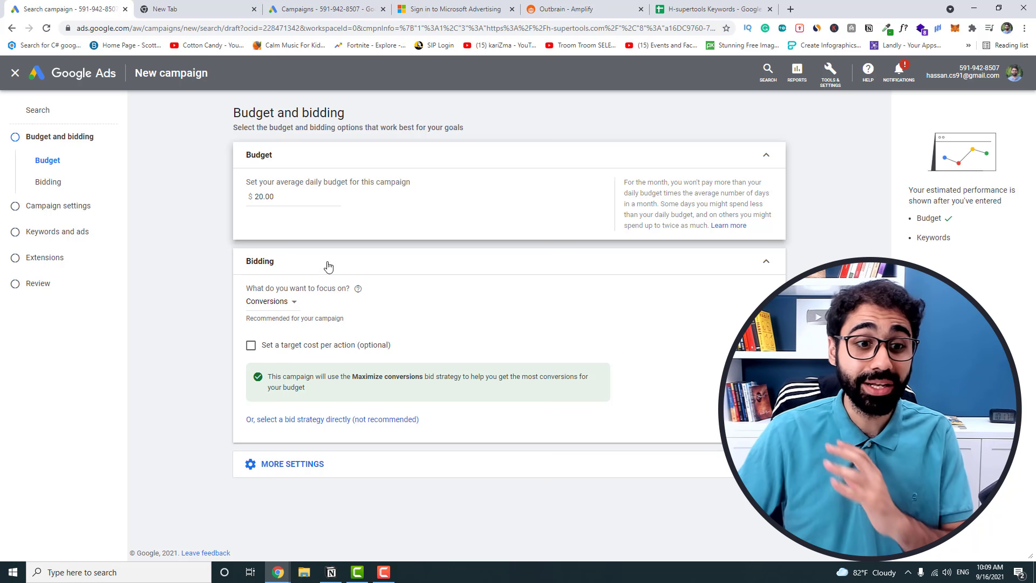
# Select the bid strategy directly as Manual CPC and turn off helping increase conversions with Enhanced CPC
pyautogui.click(467, 378)
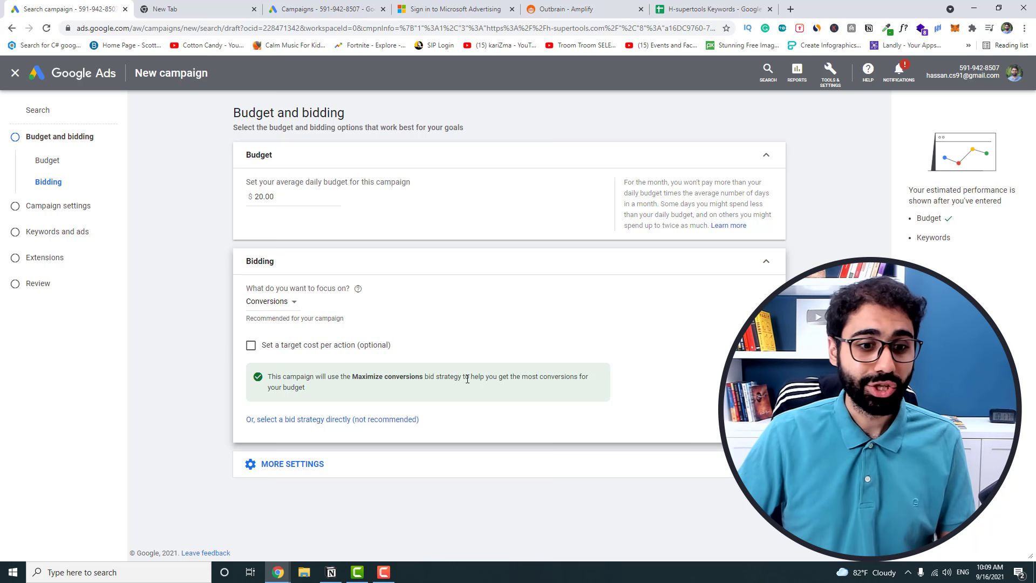
pyautogui.click(269, 420)
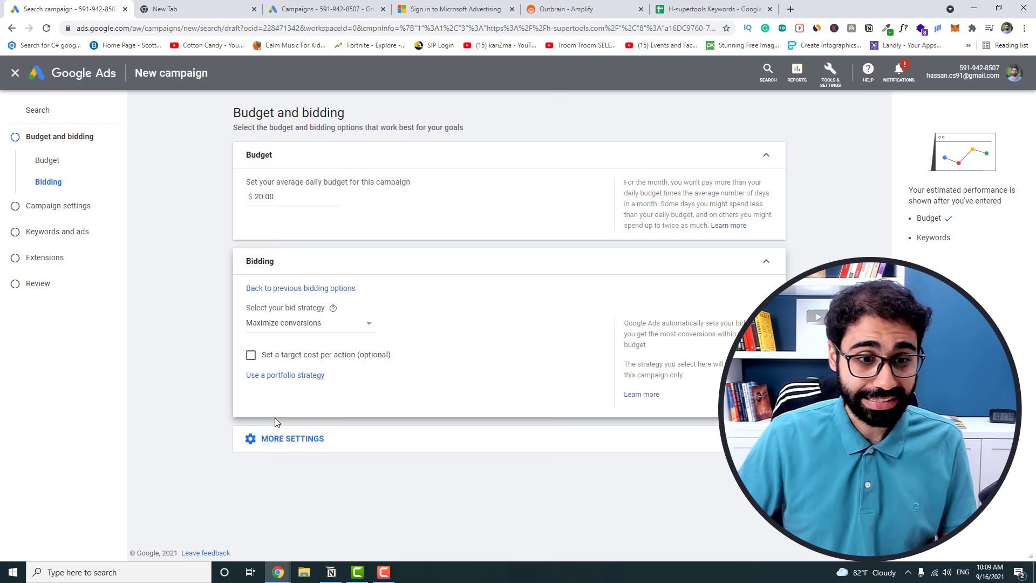
pyautogui.click(308, 330)
pyautogui.click(277, 481)
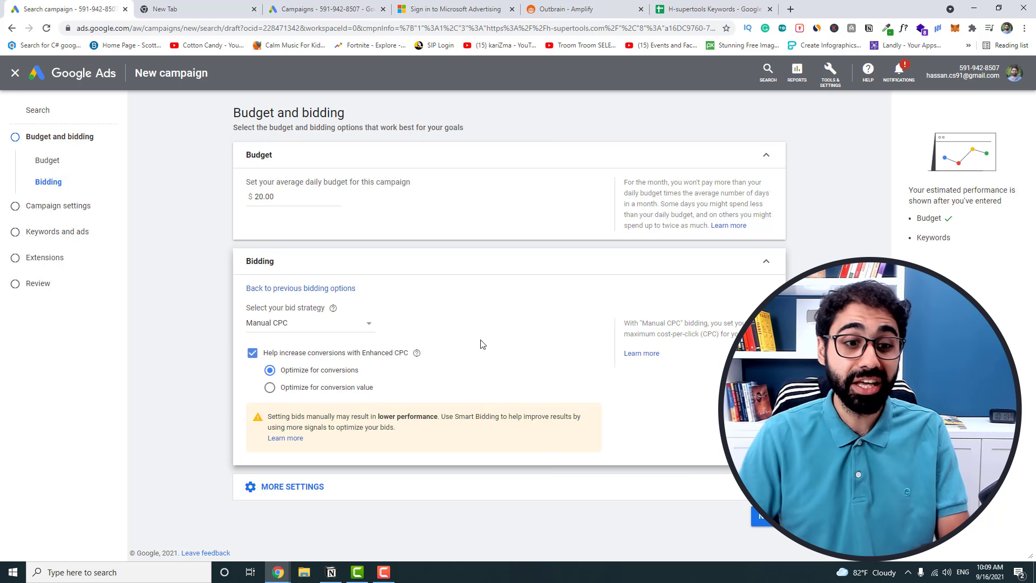
pyautogui.click(252, 353)
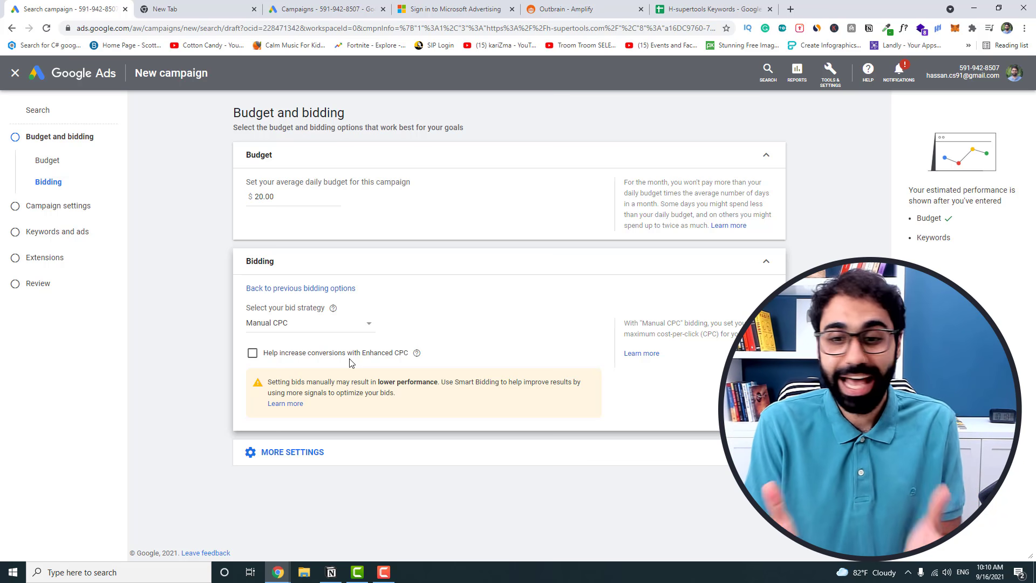
# Review the campaign's additional Conversions and Ad rotation settings, then collapse both sections
pyautogui.click(334, 454)
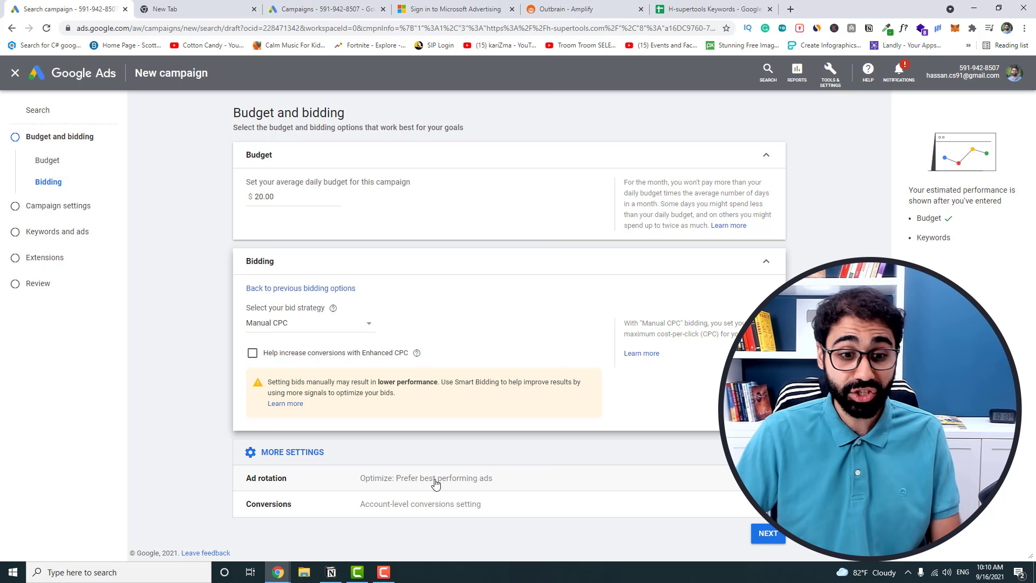
pyautogui.click(453, 504)
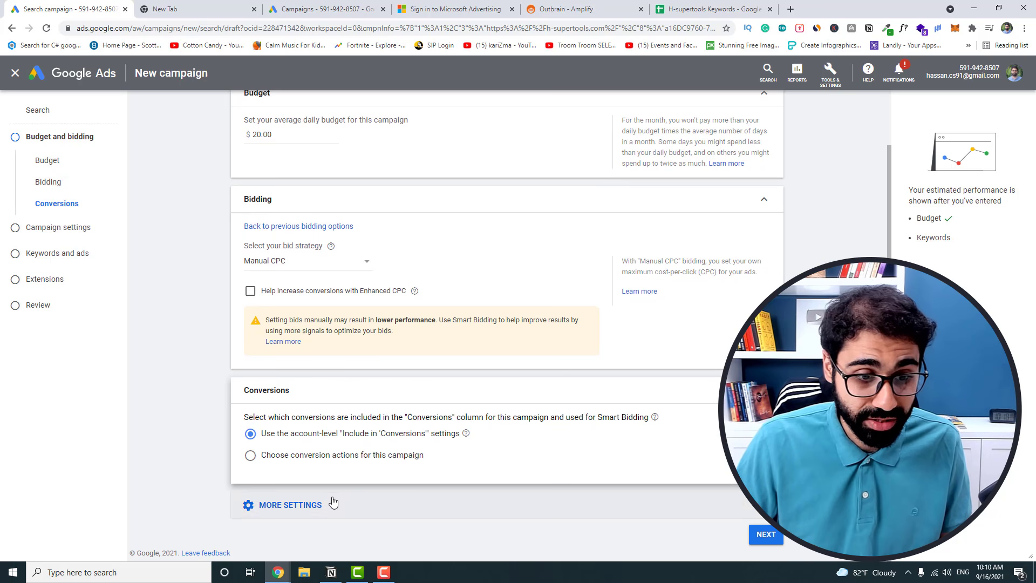
pyautogui.click(484, 410)
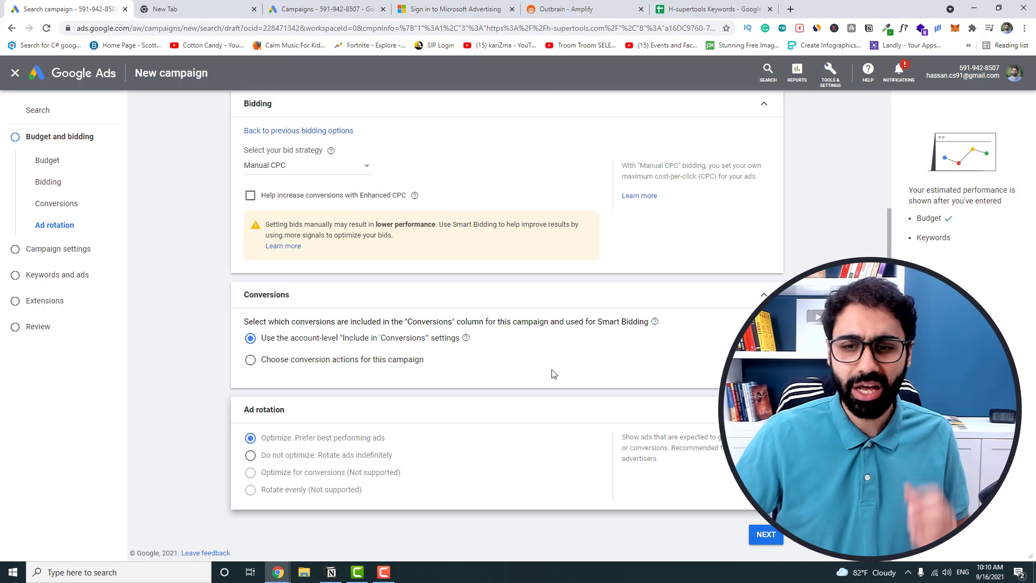
pyautogui.click(573, 305)
pyautogui.click(388, 406)
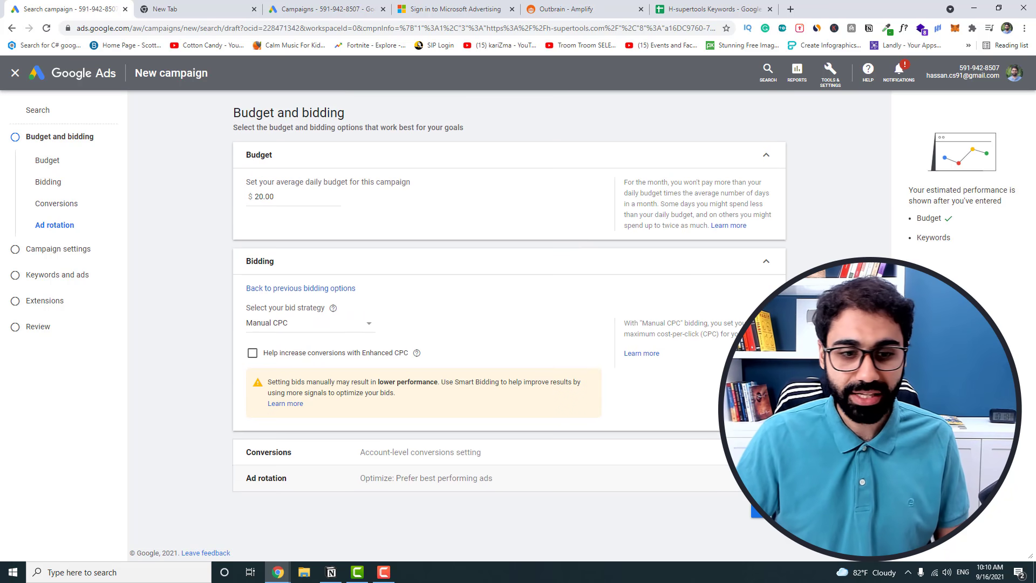
# Proceed to the campaign settings and exclude both Google search partners and the Google Display Network
pyautogui.click(763, 514)
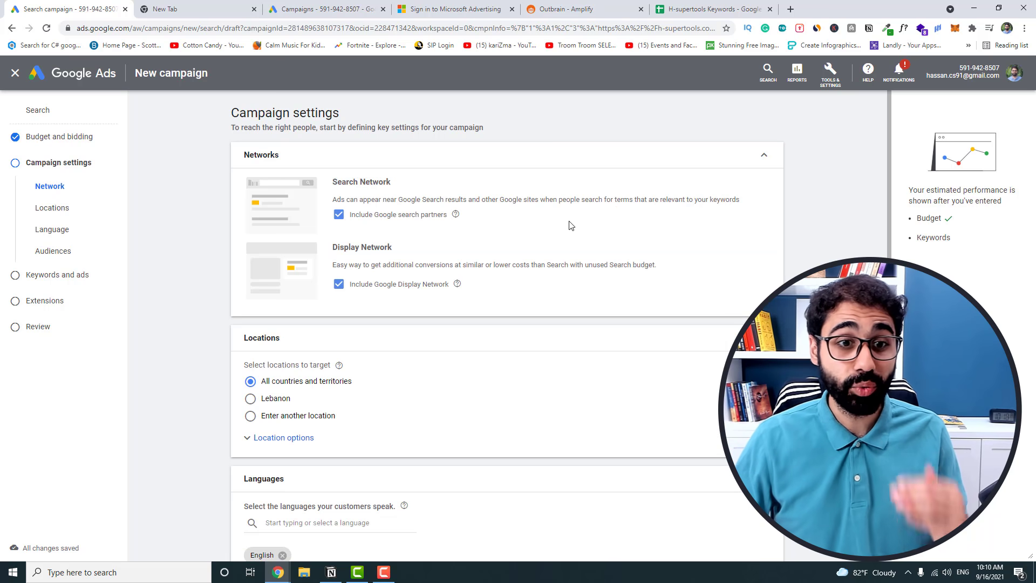
pyautogui.click(338, 215)
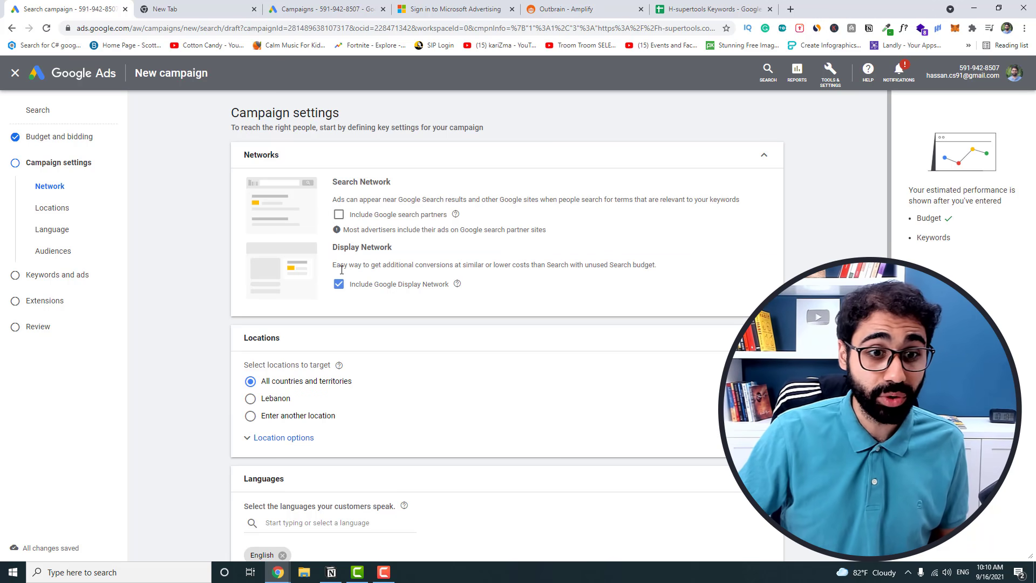
pyautogui.click(339, 284)
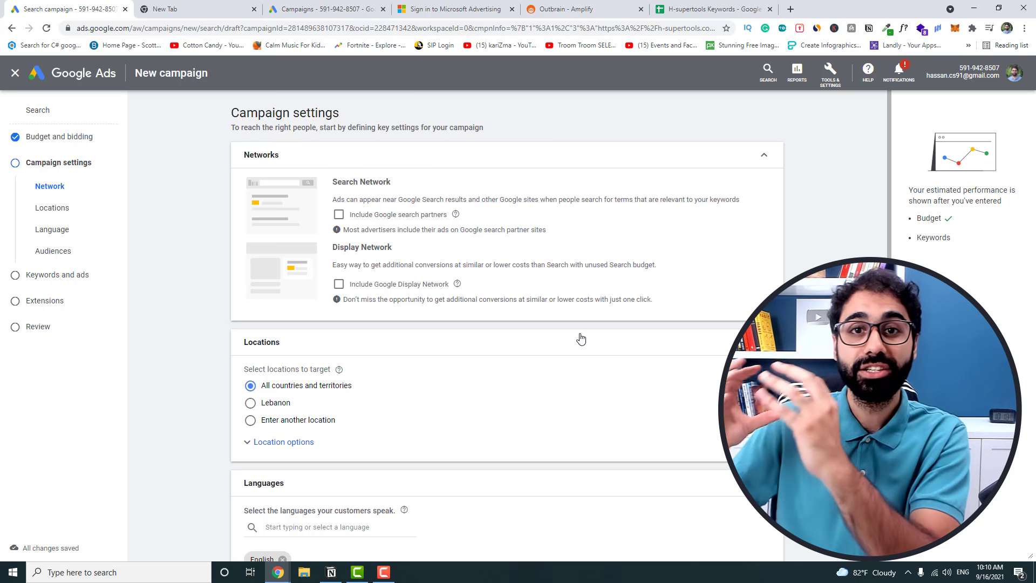
# Restrict the campaign's location targeting to the United States by entering it as another location
pyautogui.scroll(-1, 577, 334)
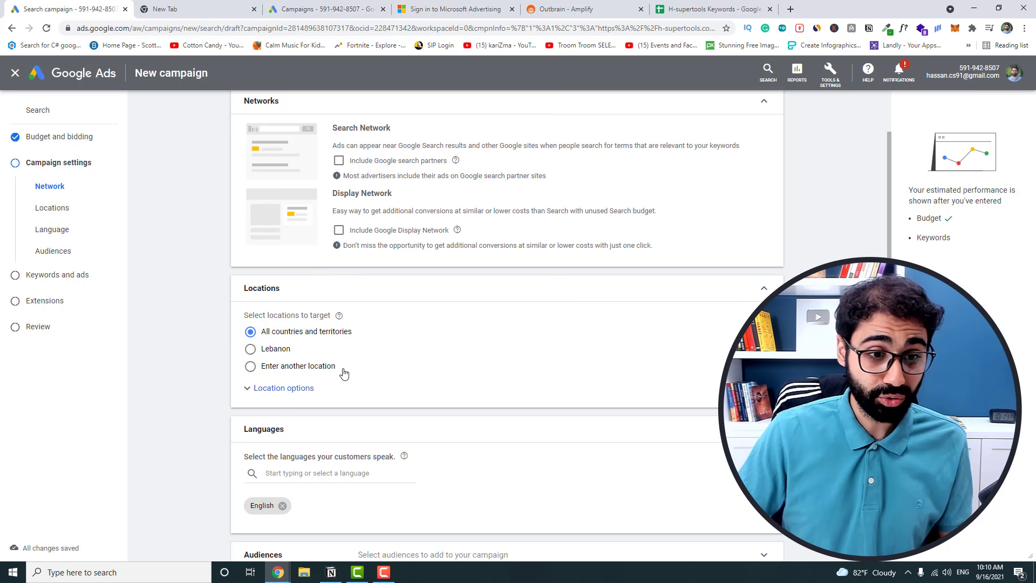
pyautogui.click(330, 371)
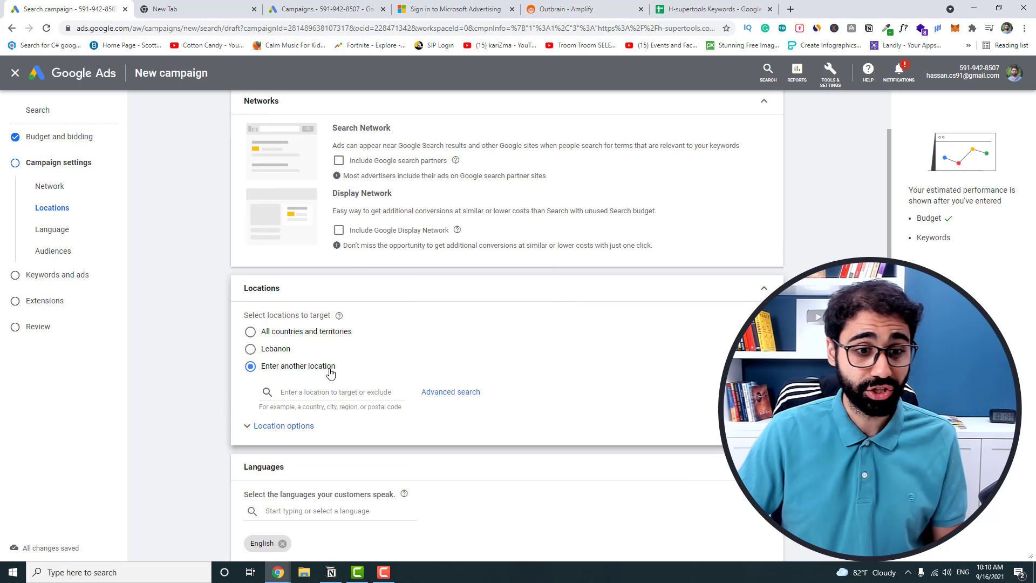
pyautogui.click(387, 393)
pyautogui.write('uni')
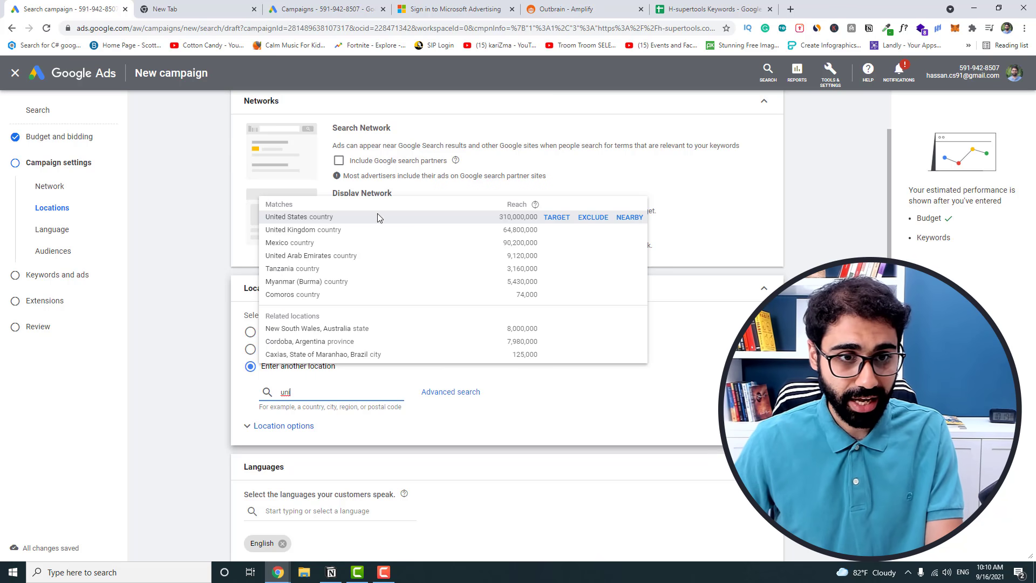
pyautogui.click(378, 216)
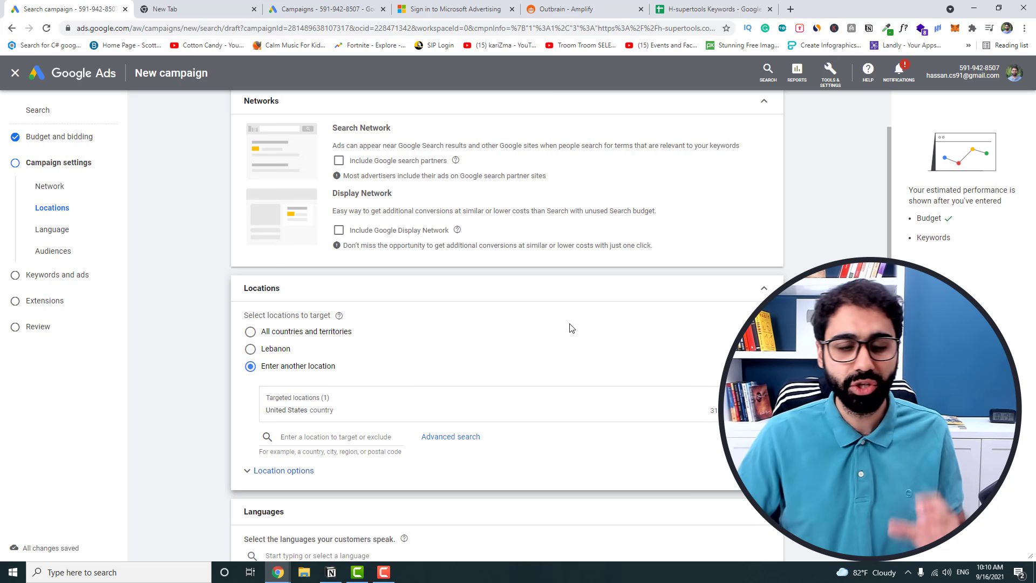
# In the location options, set the target to "Presence: People in or regularly in your targeted locations"
pyautogui.scroll(-2, 340, 367)
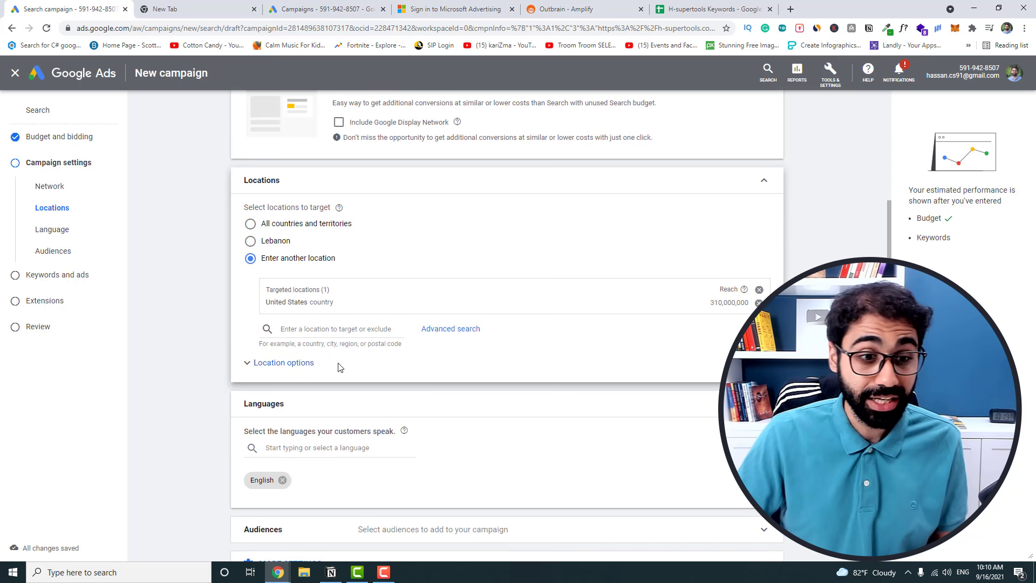
pyautogui.click(289, 367)
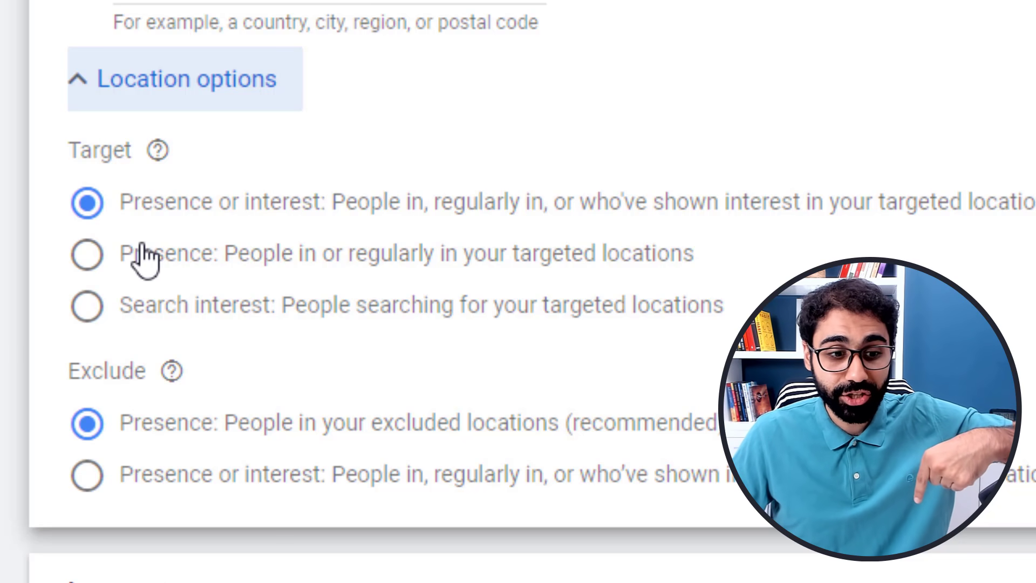
pyautogui.click(127, 259)
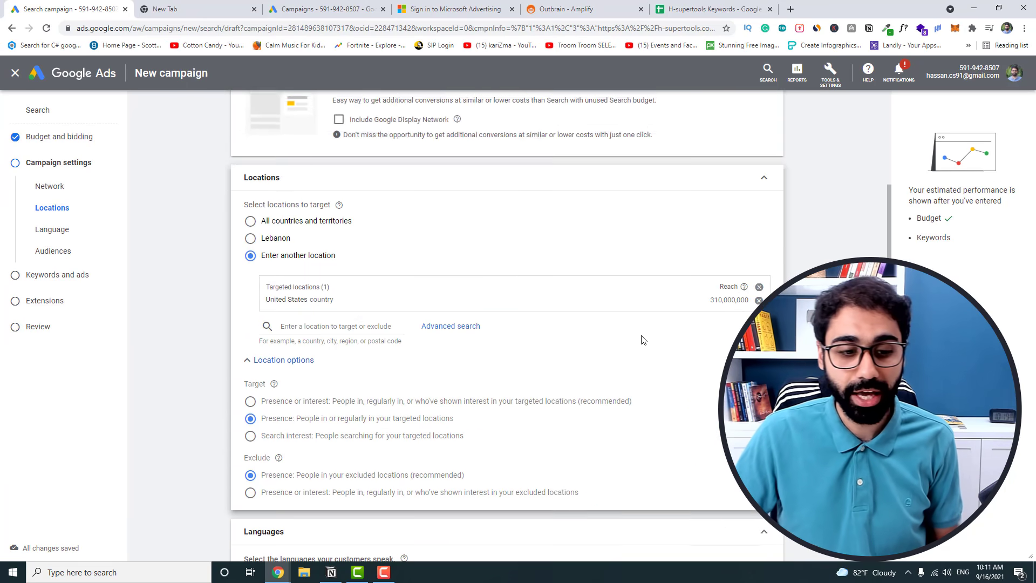
# Reveal the additional campaign settings below the Languages and Audiences sections
pyautogui.scroll(-3, 642, 340)
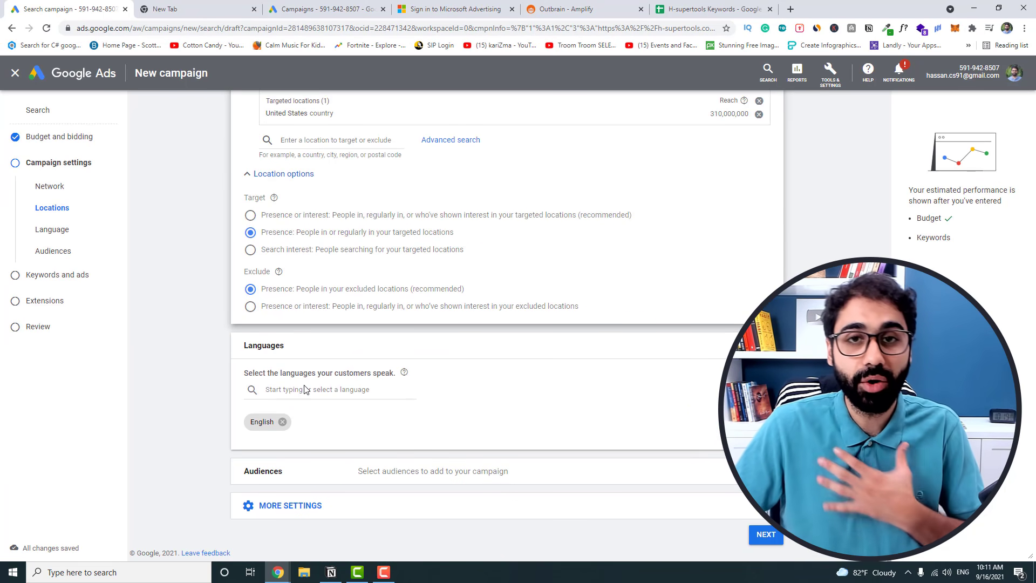
pyautogui.click(290, 505)
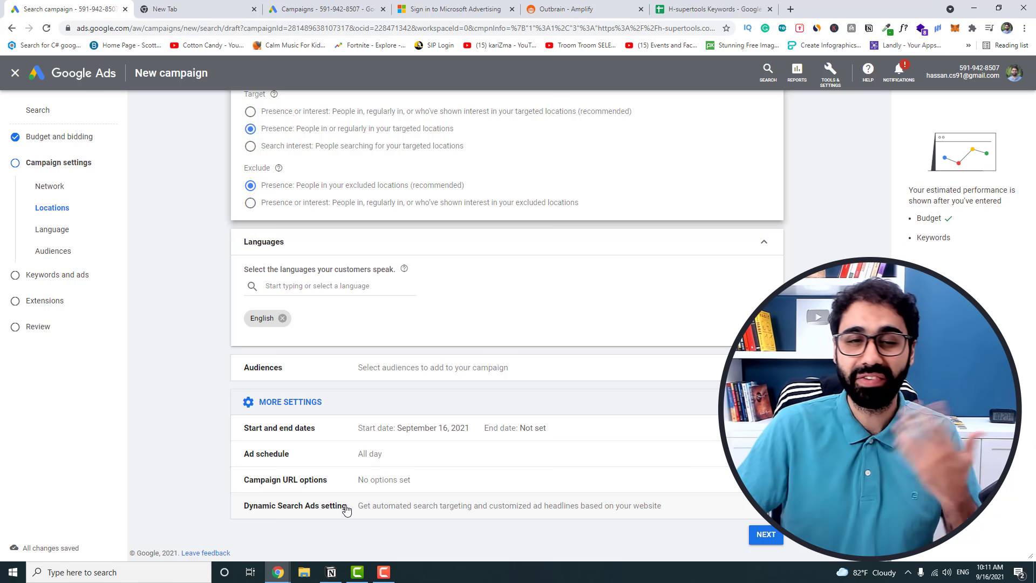
# Open amazon.ca in a new tab, examine its full list of departments, and return to the Google Ads campaign draft
pyautogui.click(790, 10)
pyautogui.write('amazon')
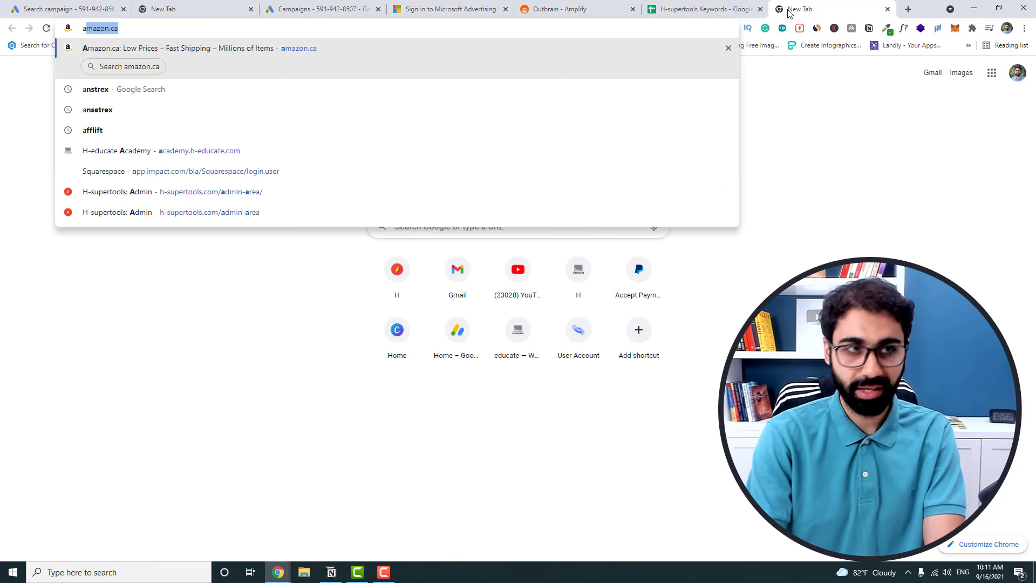
pyautogui.press('Return')
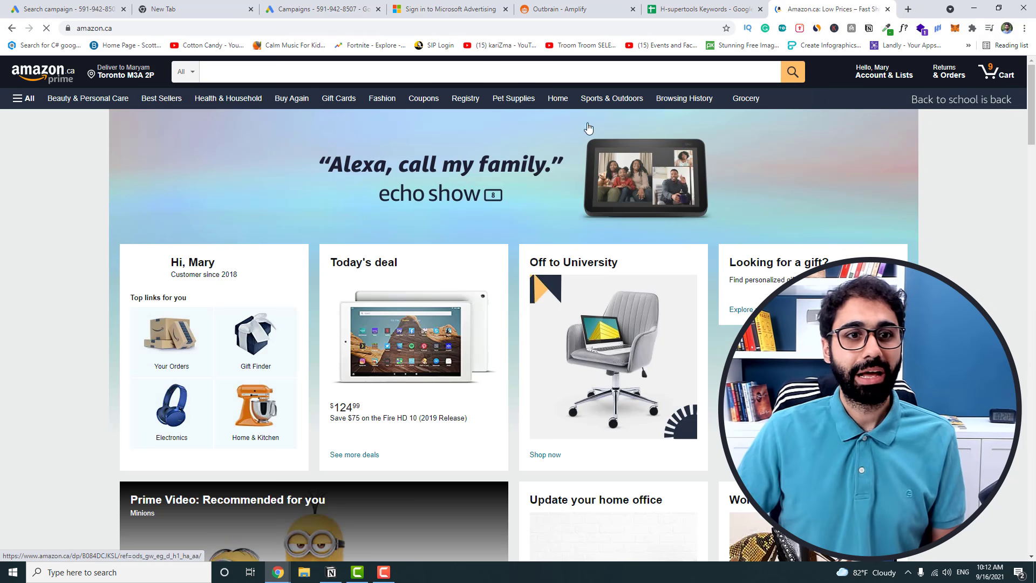
pyautogui.click(23, 100)
pyautogui.scroll(-5, 70, 186)
pyautogui.scroll(5, 81, 324)
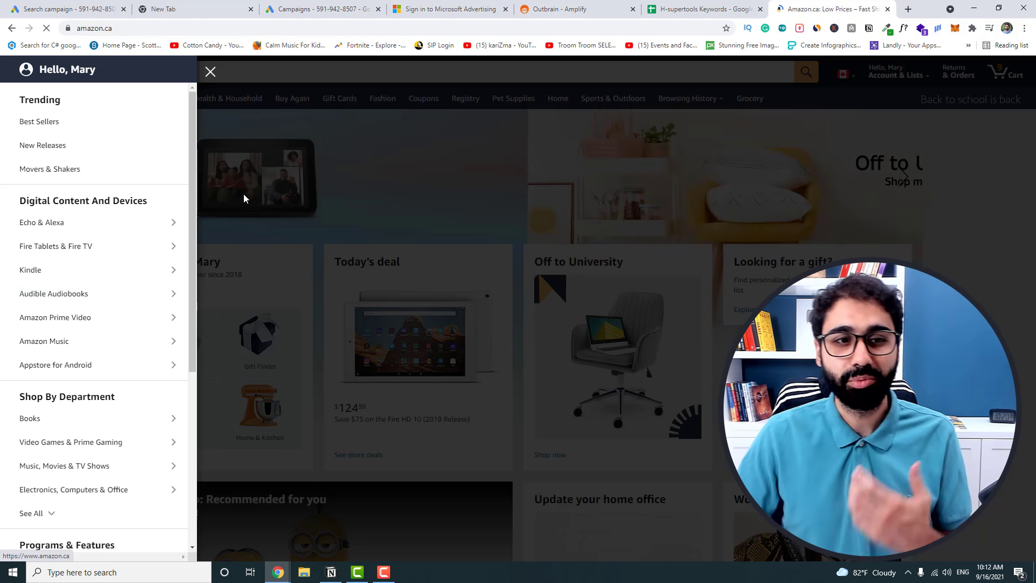
pyautogui.click(270, 187)
pyautogui.click(71, 9)
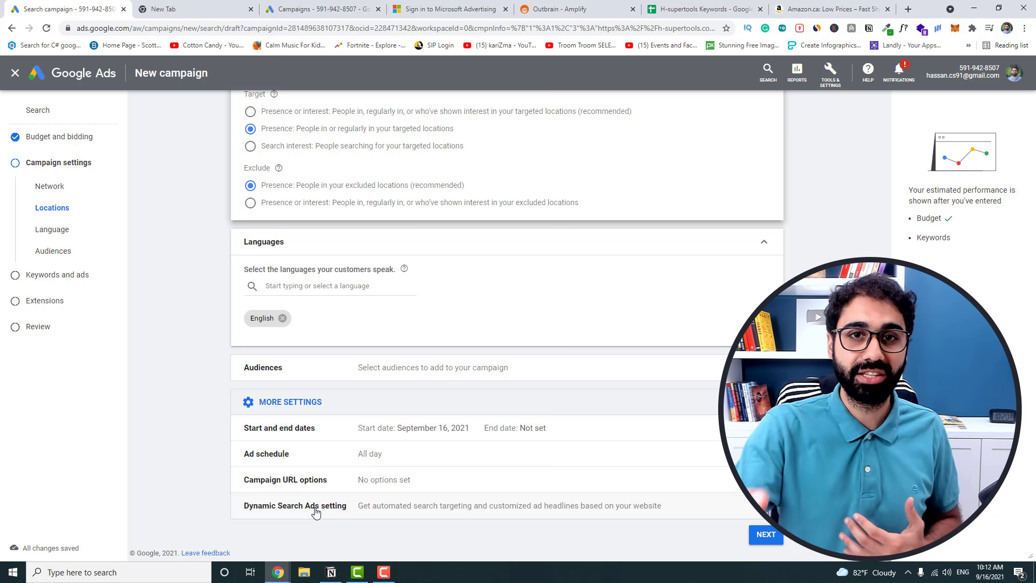
# Examine the Dynamic Search Ads setting without entering a domain and continue past the campaign settings
pyautogui.click(315, 513)
pyautogui.scroll(-4, 367, 473)
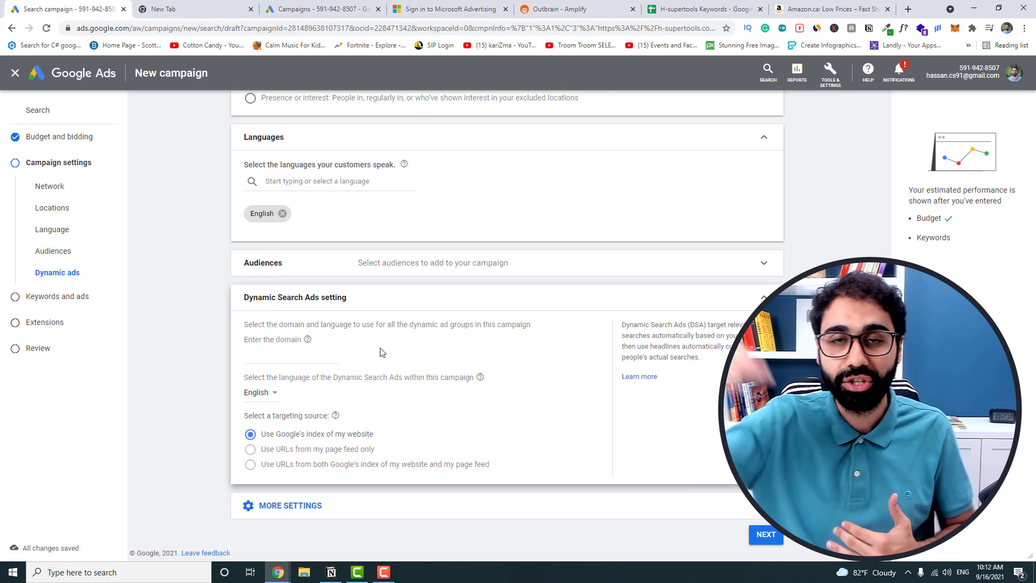
pyautogui.click(775, 535)
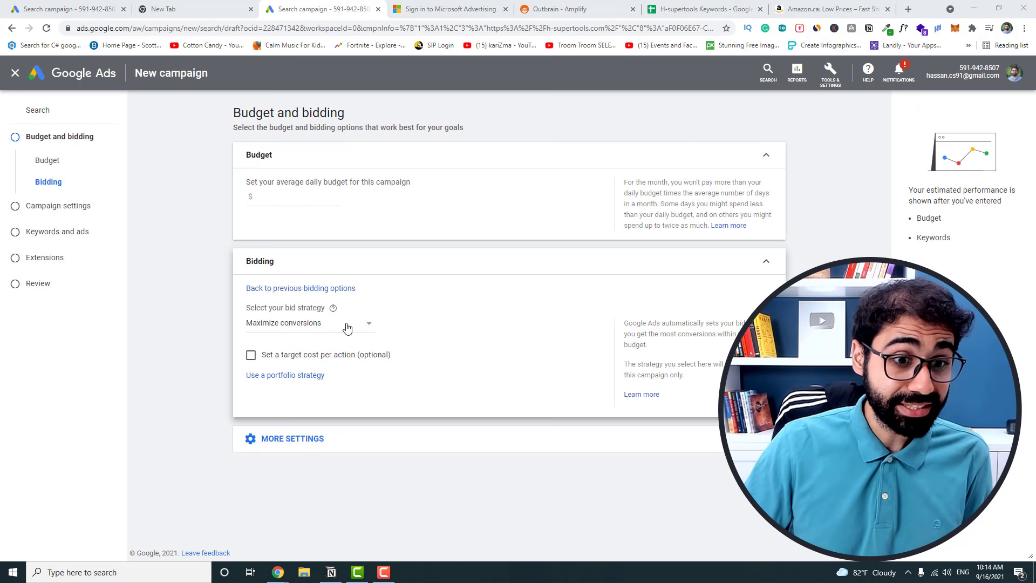
# In the other campaign draft, switch the bid strategy to Manual CPC and read the explanation of Enhanced CPC
pyautogui.click(347, 328)
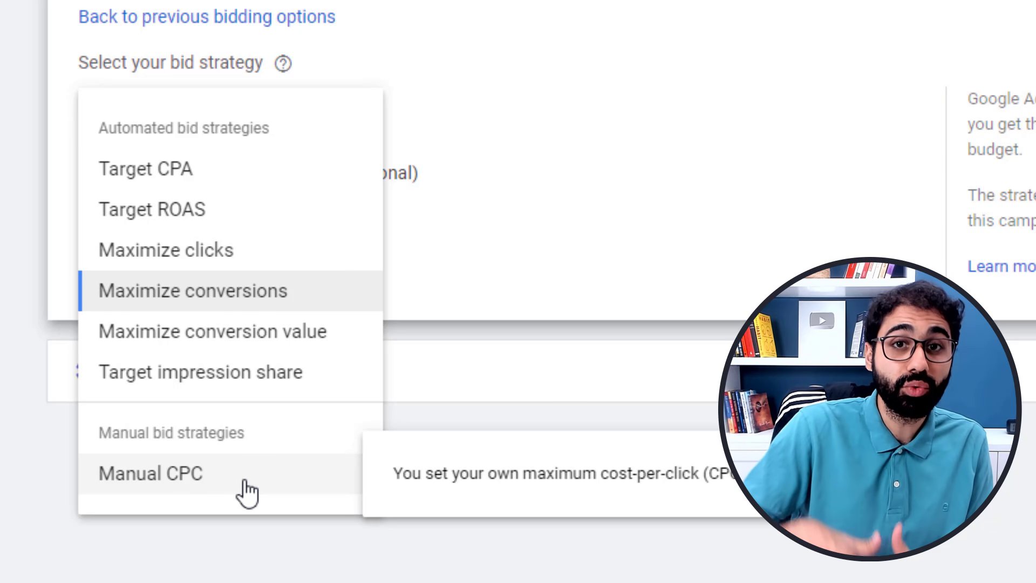
pyautogui.click(196, 475)
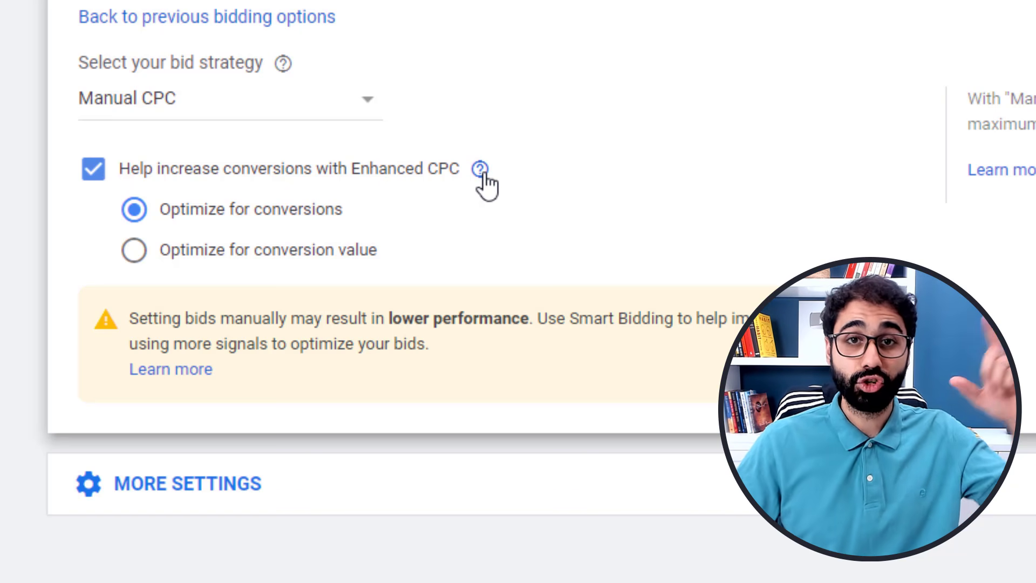
pyautogui.moveTo(481, 172)
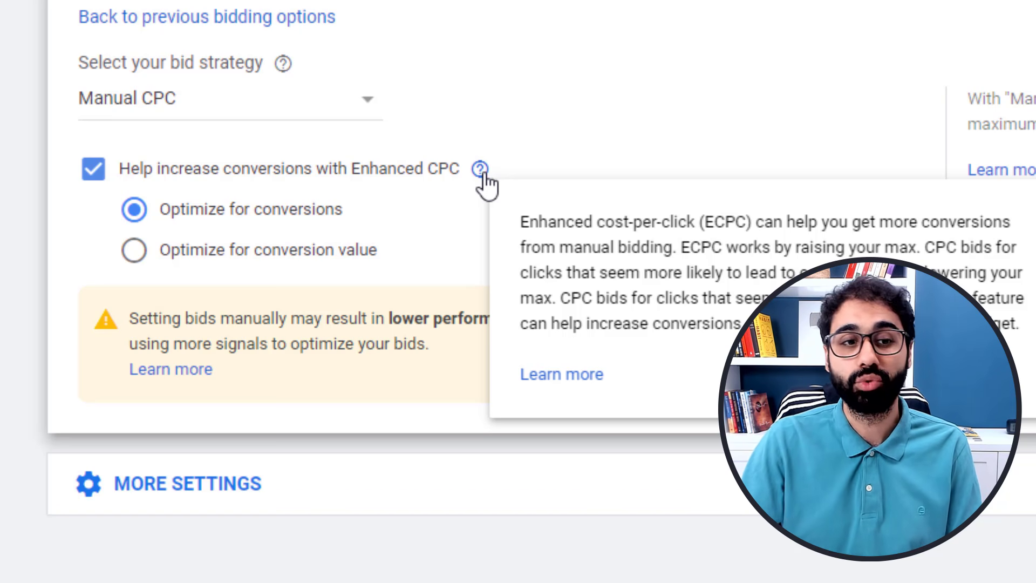
# Switch the bid strategy to Target CPA and enter a target CPA of $1500
pyautogui.click(324, 103)
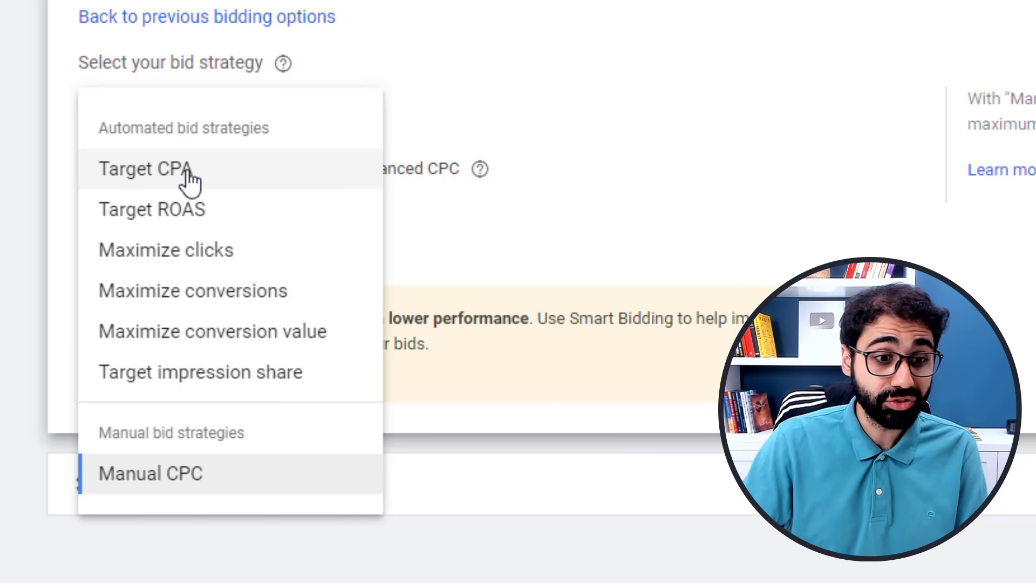
pyautogui.moveTo(238, 183)
pyautogui.click(266, 172)
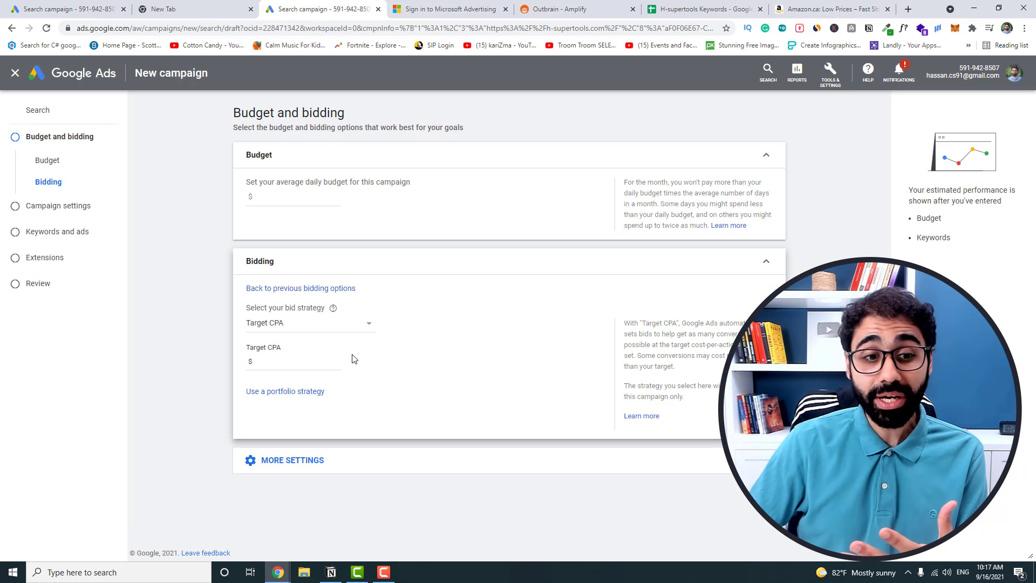
pyautogui.click(296, 366)
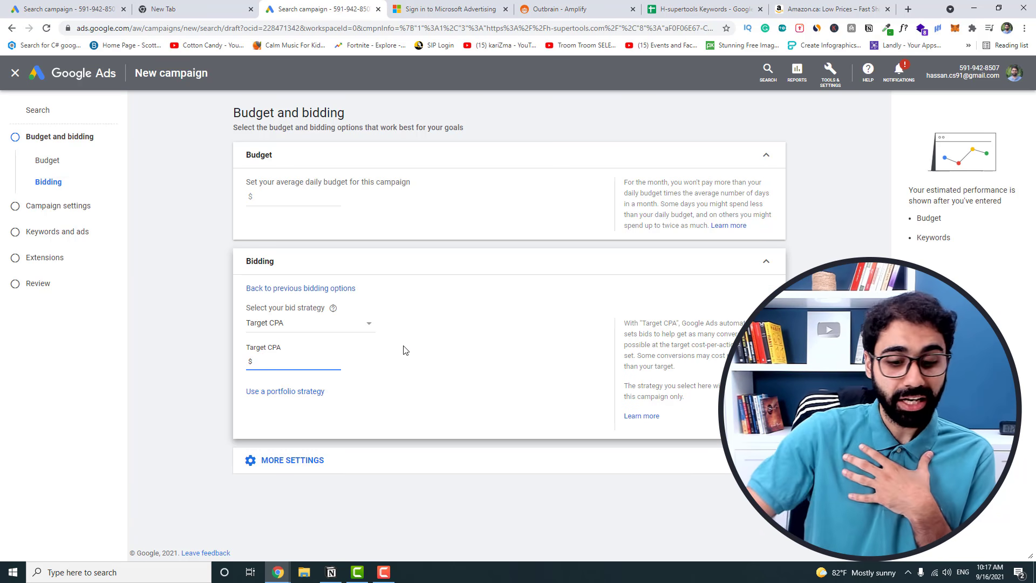
pyautogui.write('10')
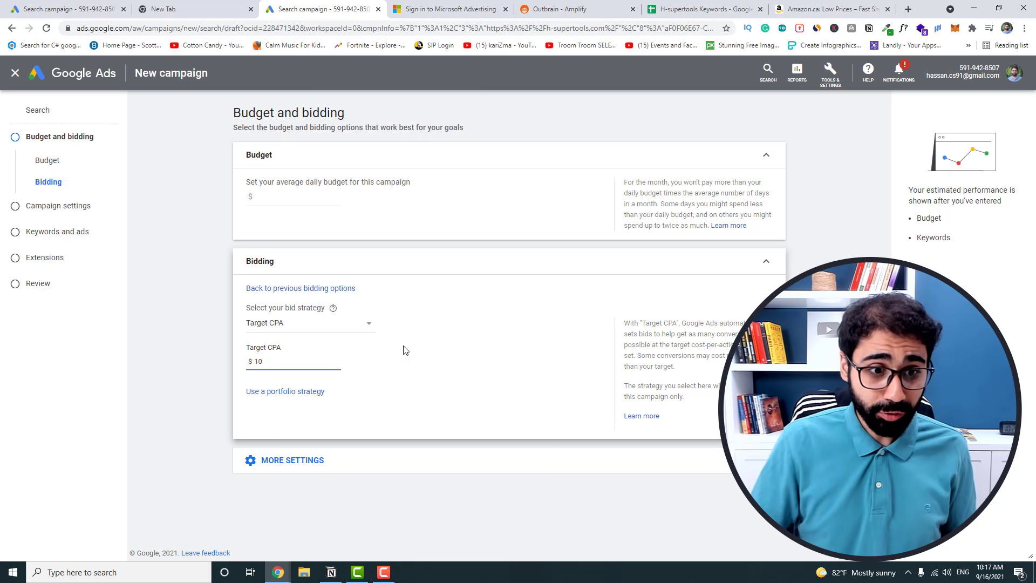
pyautogui.write('500')
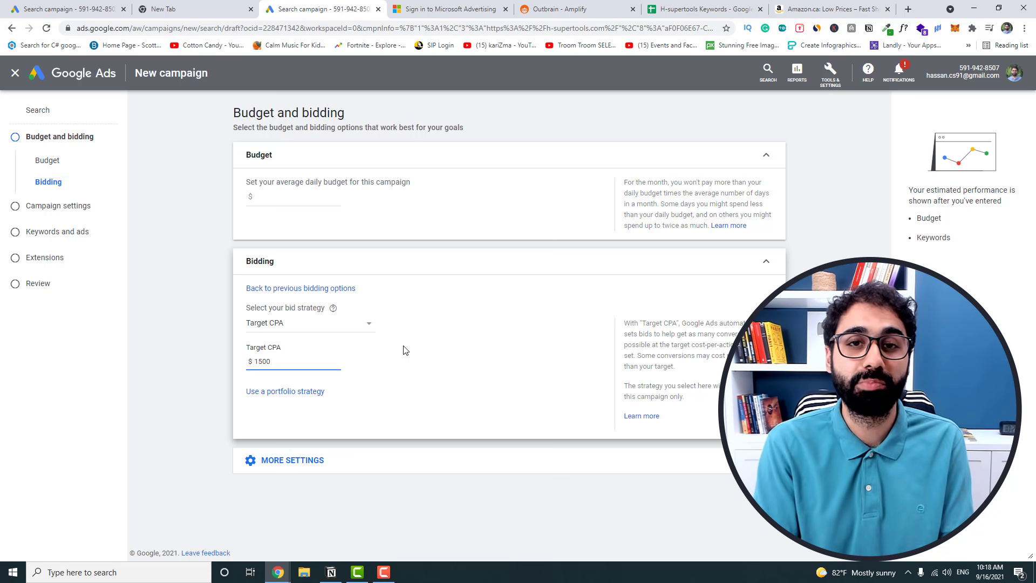
# Change the bid strategy to Target ROAS and examine its target field
pyautogui.click(370, 327)
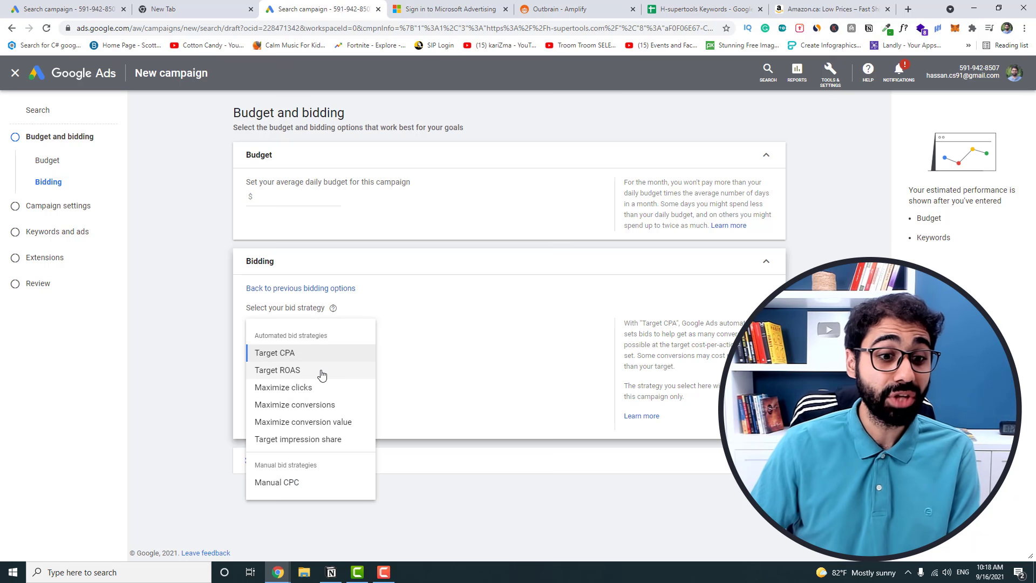
pyautogui.click(322, 371)
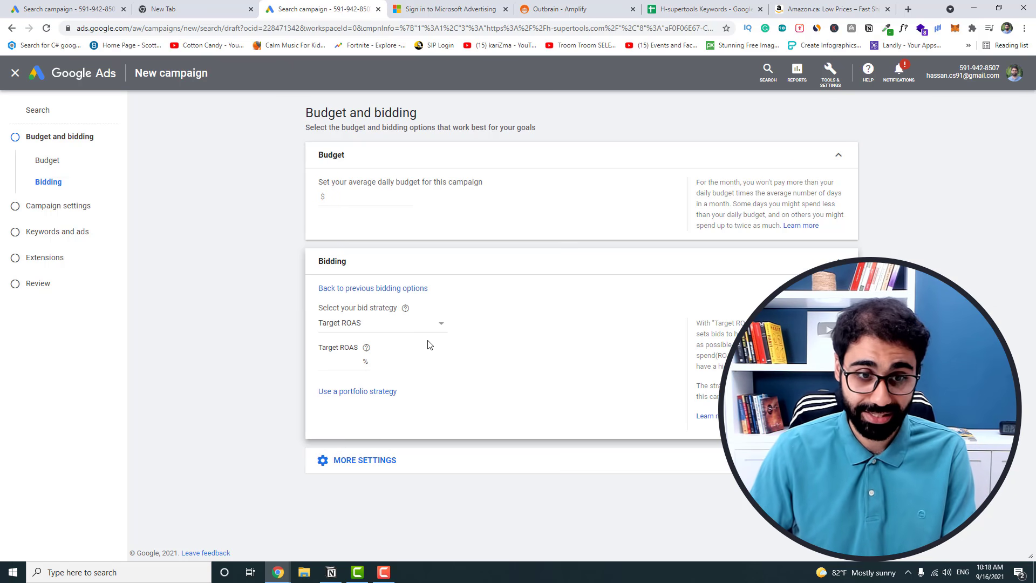
pyautogui.moveTo(367, 350)
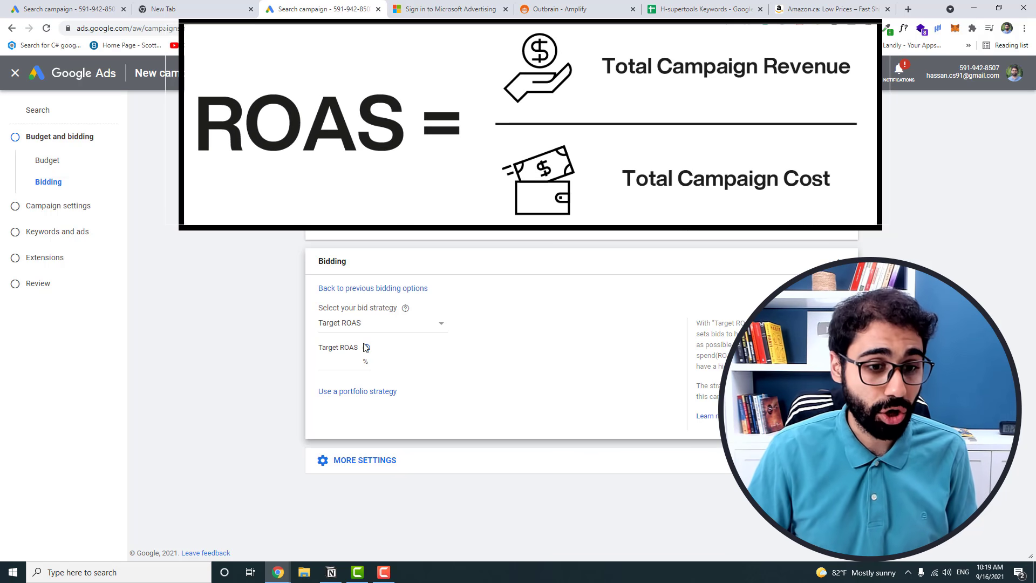
# Change the bid strategy to Maximize clicks with a maximum CPC bid limit of $10
pyautogui.click(377, 329)
pyautogui.moveTo(398, 373)
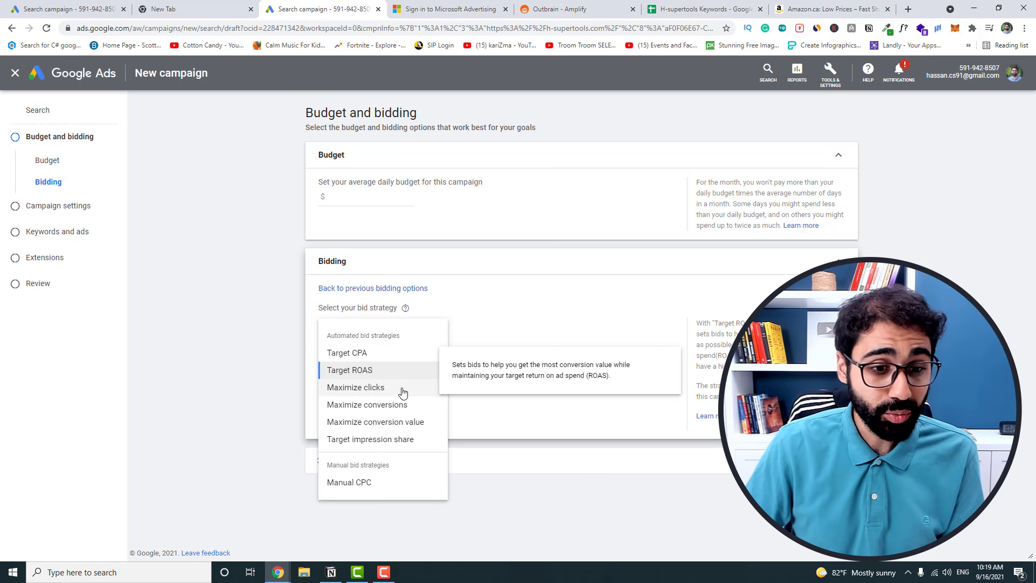
pyautogui.click(404, 388)
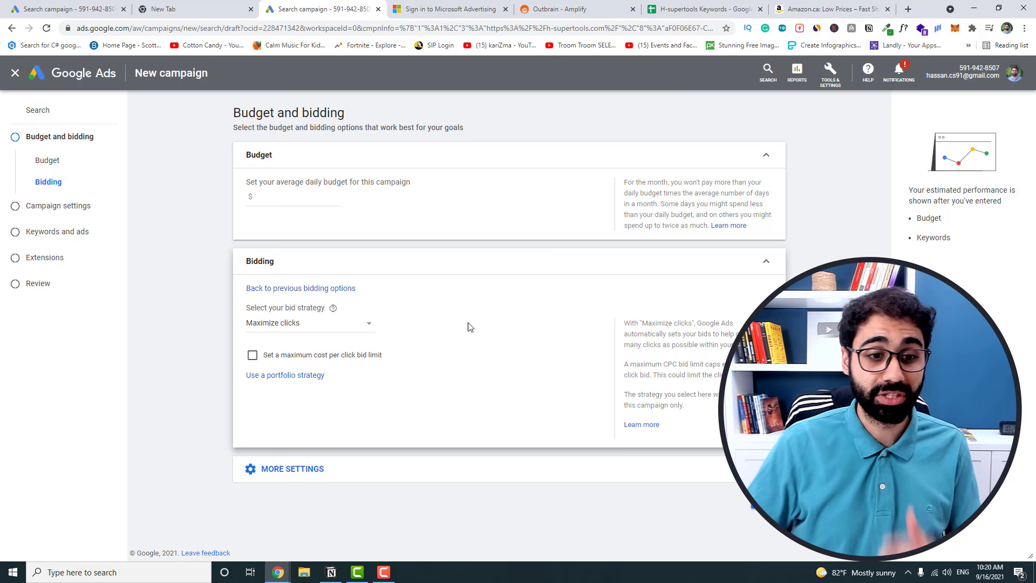
pyautogui.click(375, 354)
pyautogui.click(297, 386)
pyautogui.write('10')
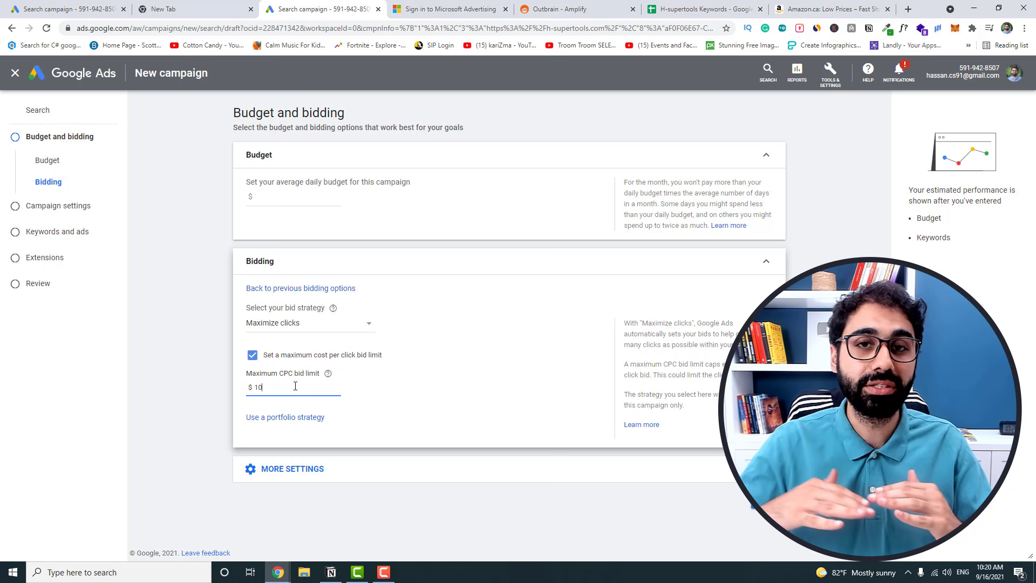
# Try Maximize conversions as the bid strategy and finally change the strategy to Manual CPC
pyautogui.click(315, 324)
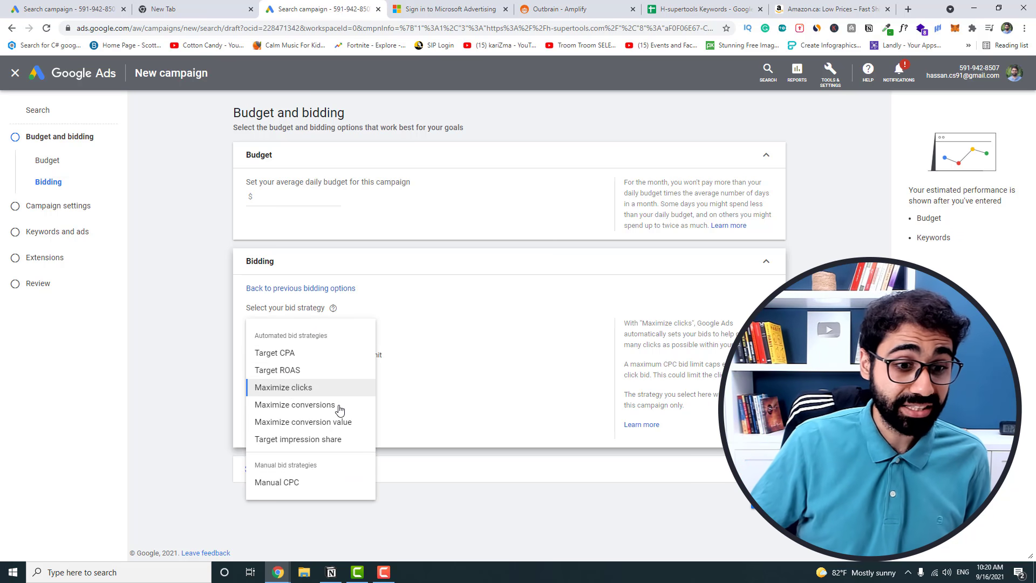
pyautogui.click(339, 408)
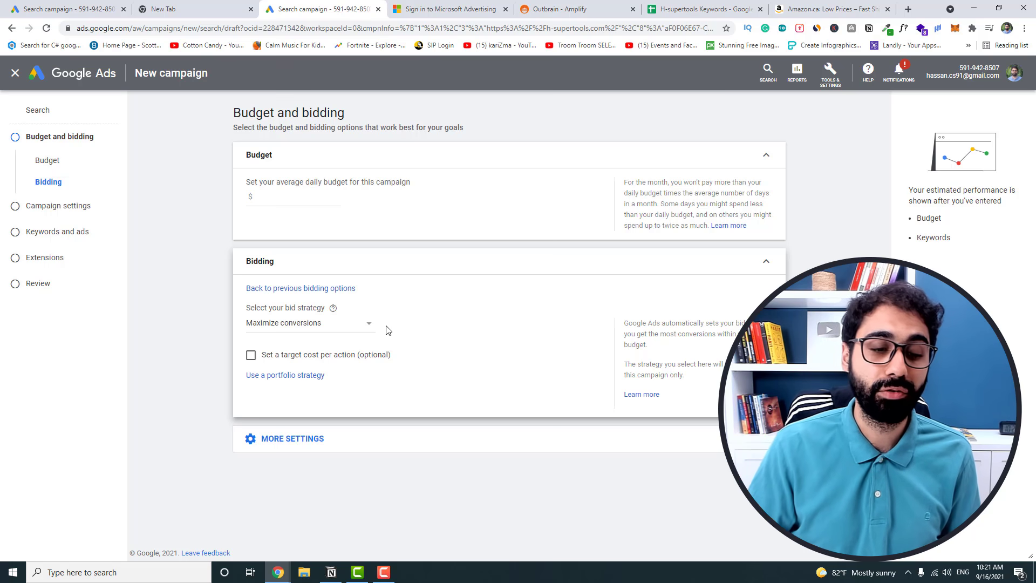
pyautogui.click(359, 324)
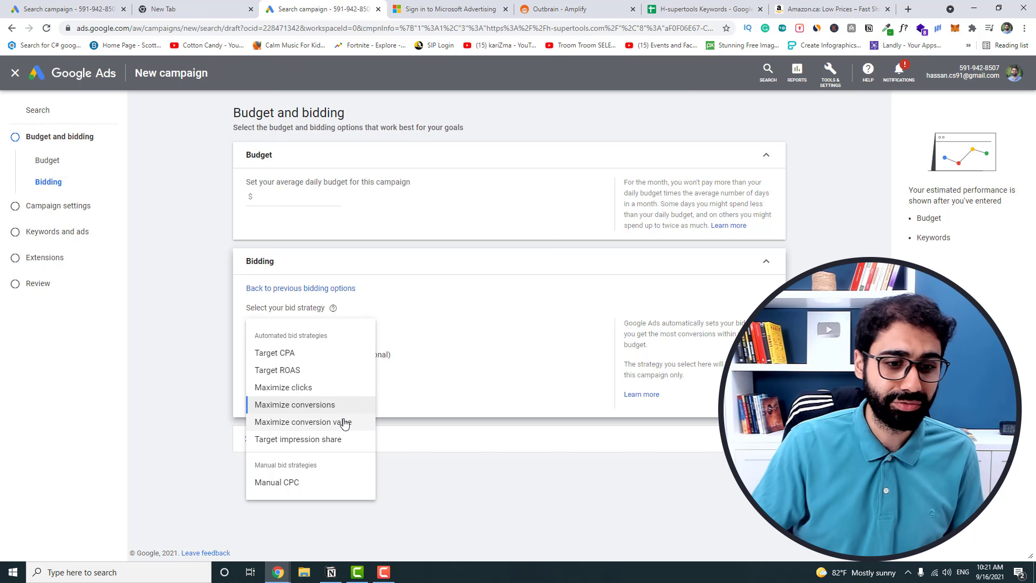
pyautogui.click(487, 371)
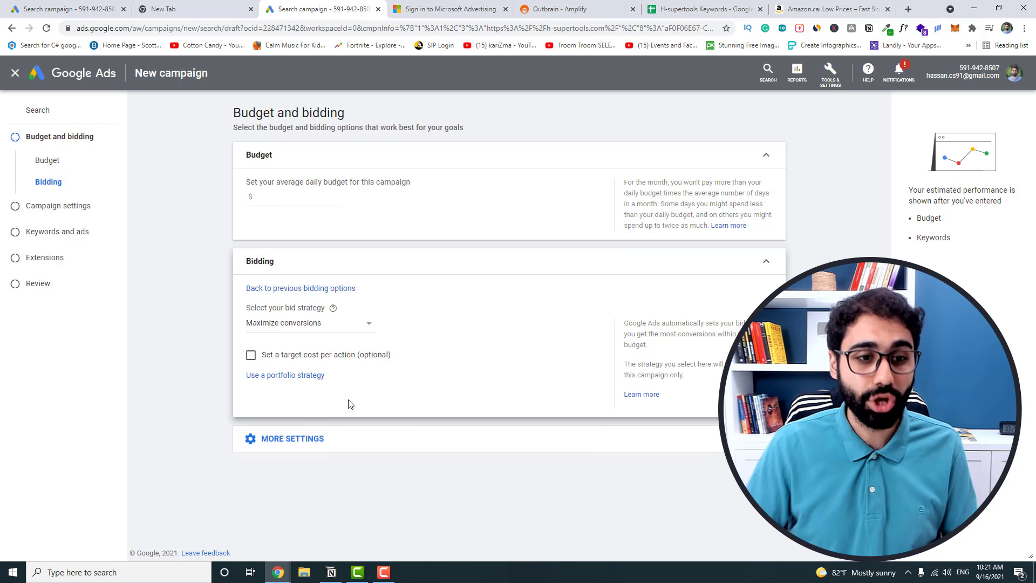
pyautogui.click(362, 327)
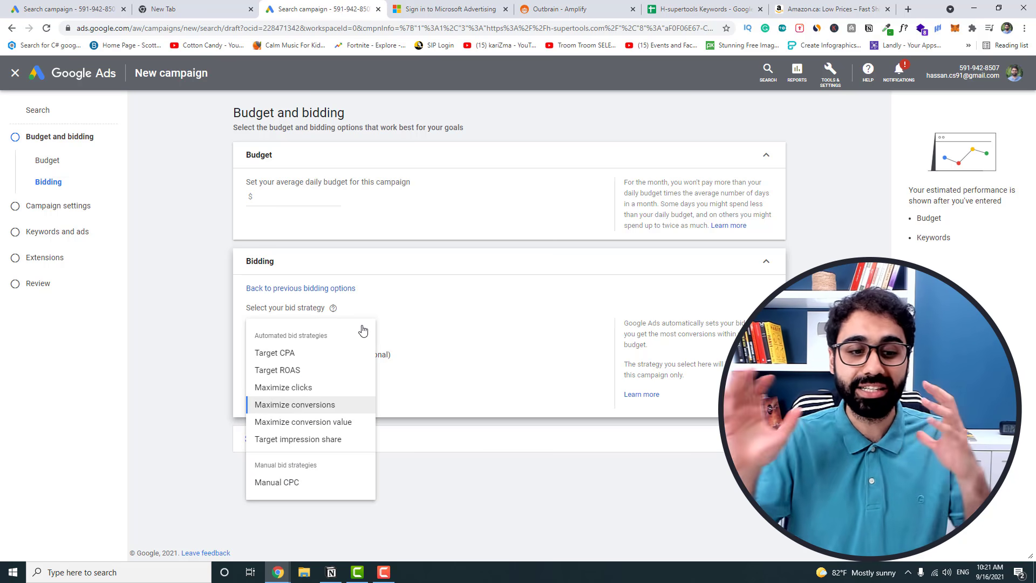
pyautogui.click(354, 489)
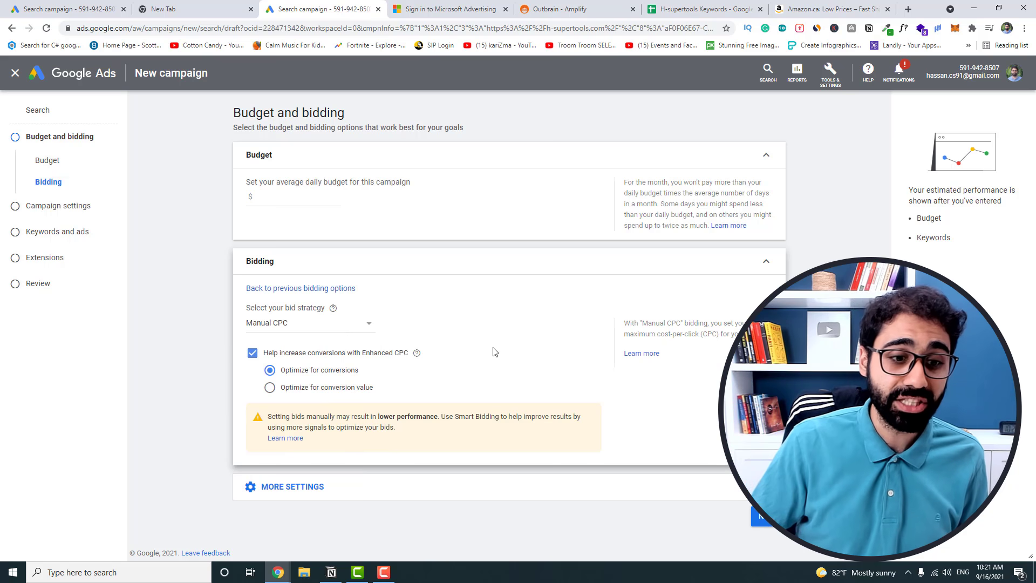
# Clear the Enhanced CPC option under Manual CPC and look over the draft campaign's keywords and ads setup
pyautogui.click(391, 354)
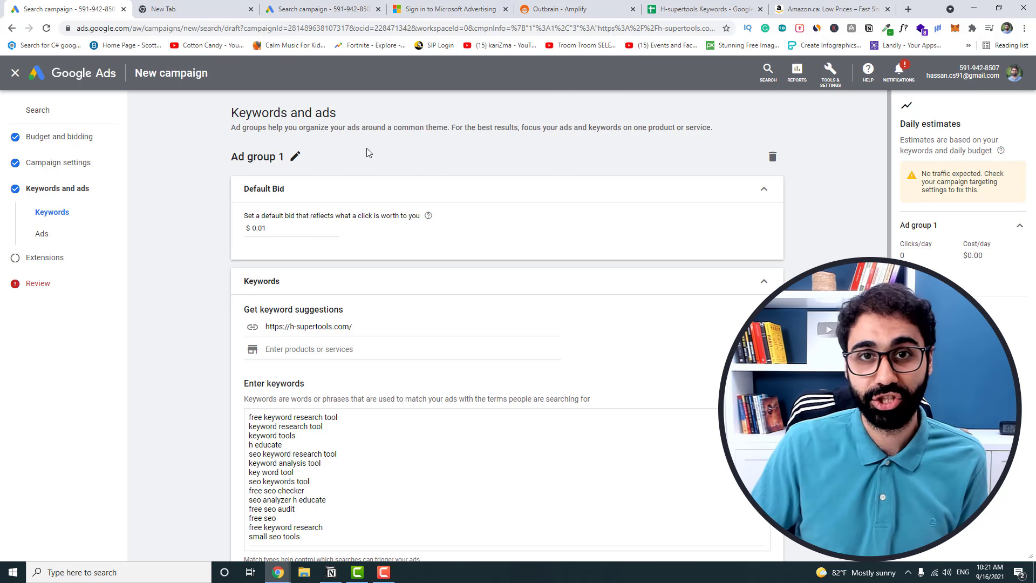
pyautogui.scroll(-1, 367, 148)
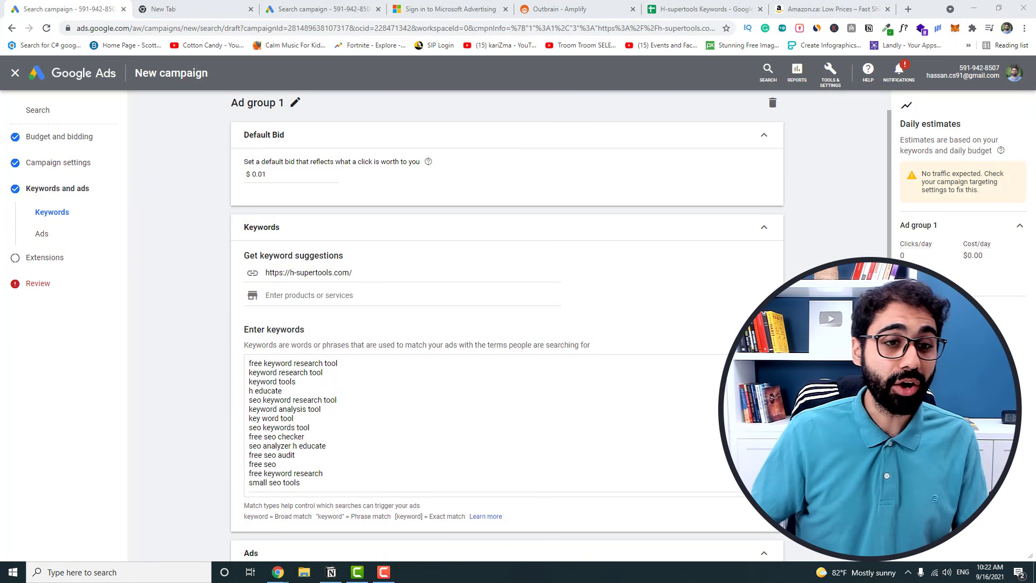
pyautogui.scroll(1, 324, 153)
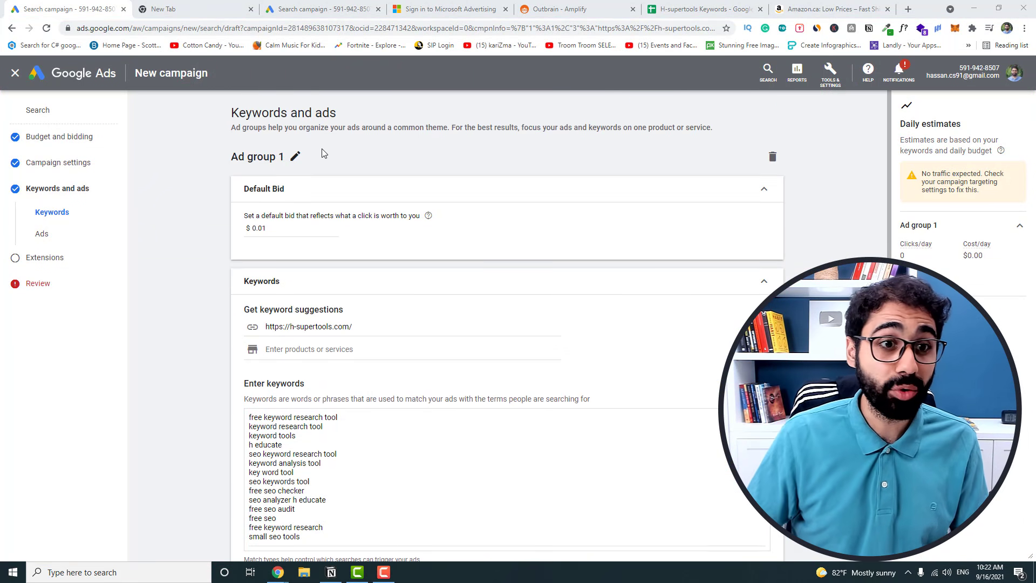
# Rename the ad group as AdGroup-1
pyautogui.click(295, 156)
pyautogui.moveTo(301, 162); pyautogui.dragTo(191, 162)
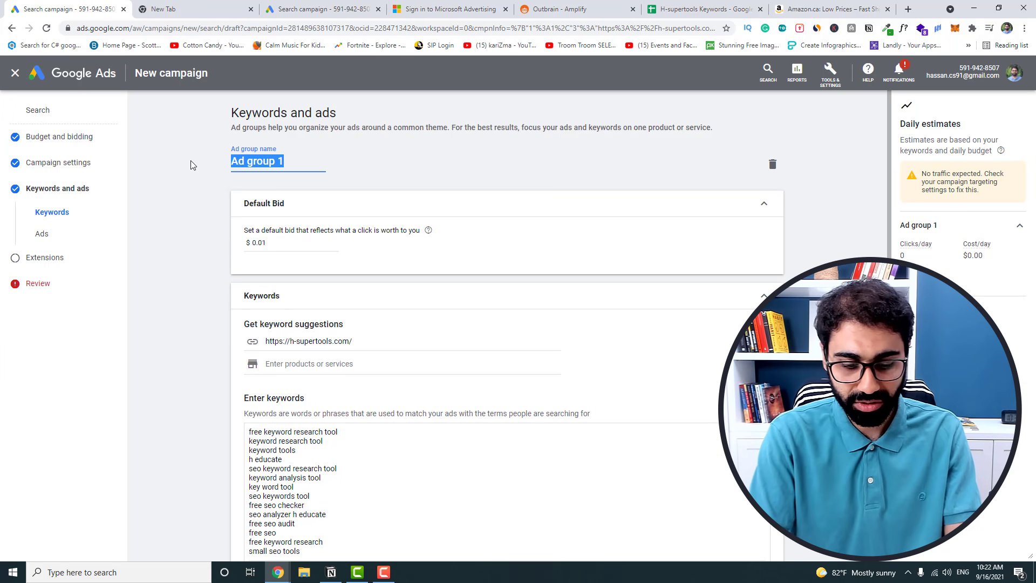
pyautogui.write('AdGroup-')
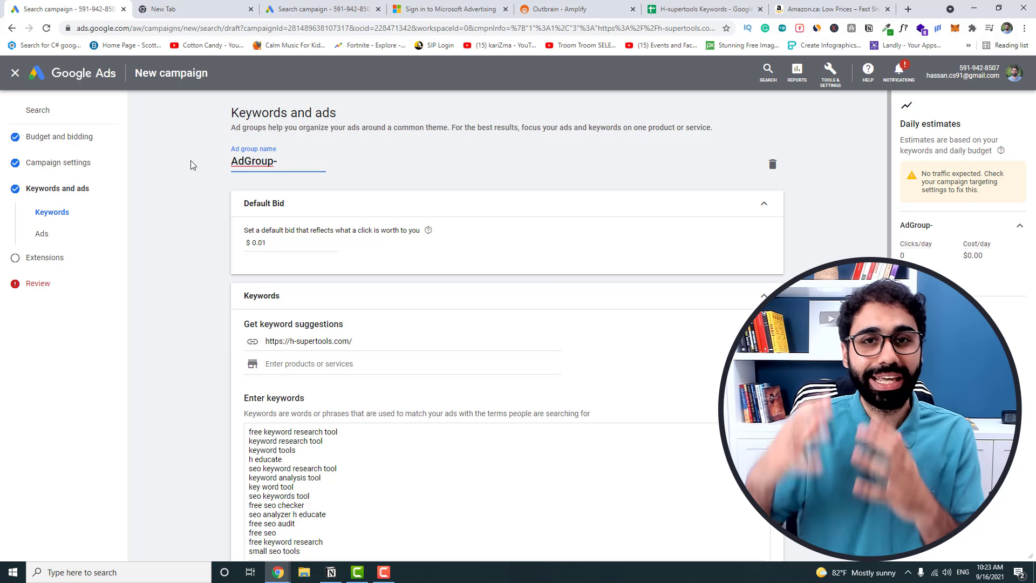
pyautogui.write('1')
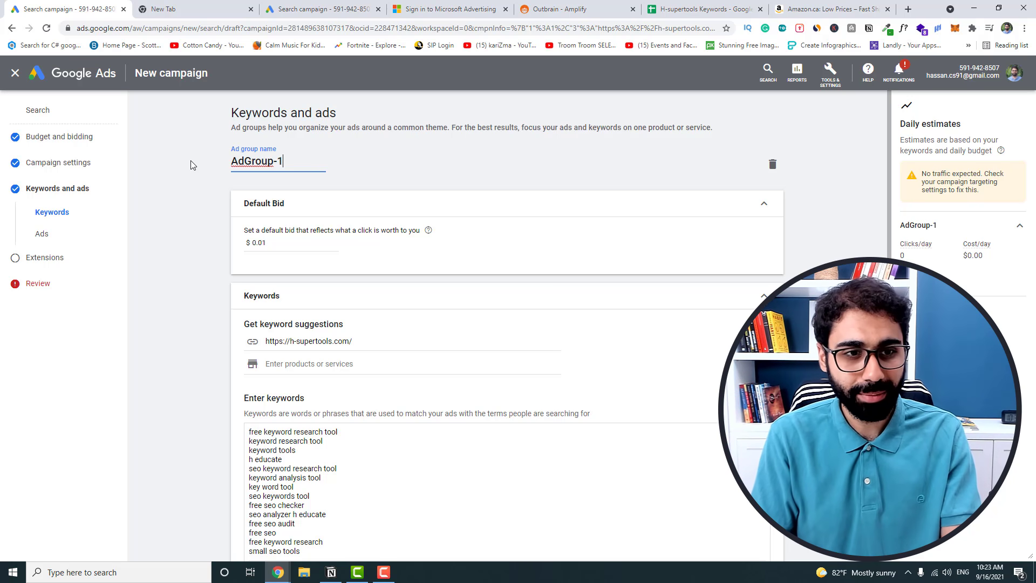
pyautogui.press('Return')
# Set the default bid of AdGroup-1 to $0.5
pyautogui.click(308, 238)
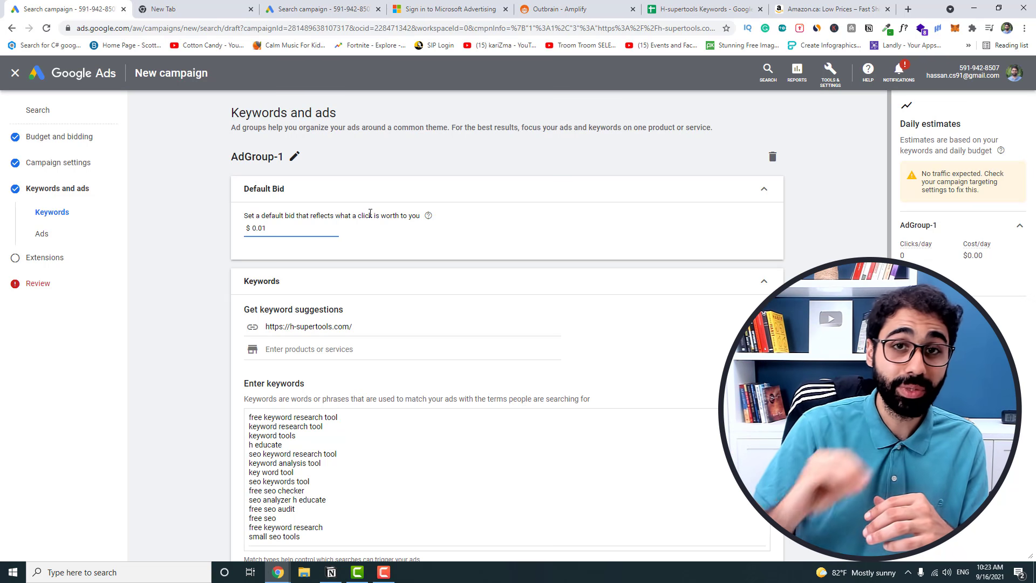
pyautogui.scroll(-2, 251, 399)
pyautogui.scroll(2, 347, 314)
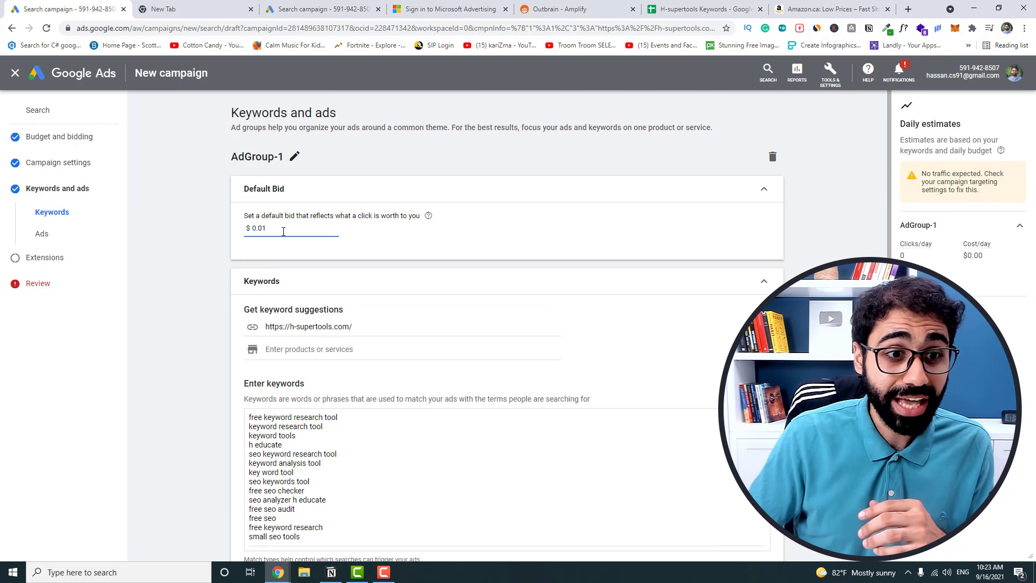
pyautogui.moveTo(259, 229); pyautogui.dragTo(380, 233)
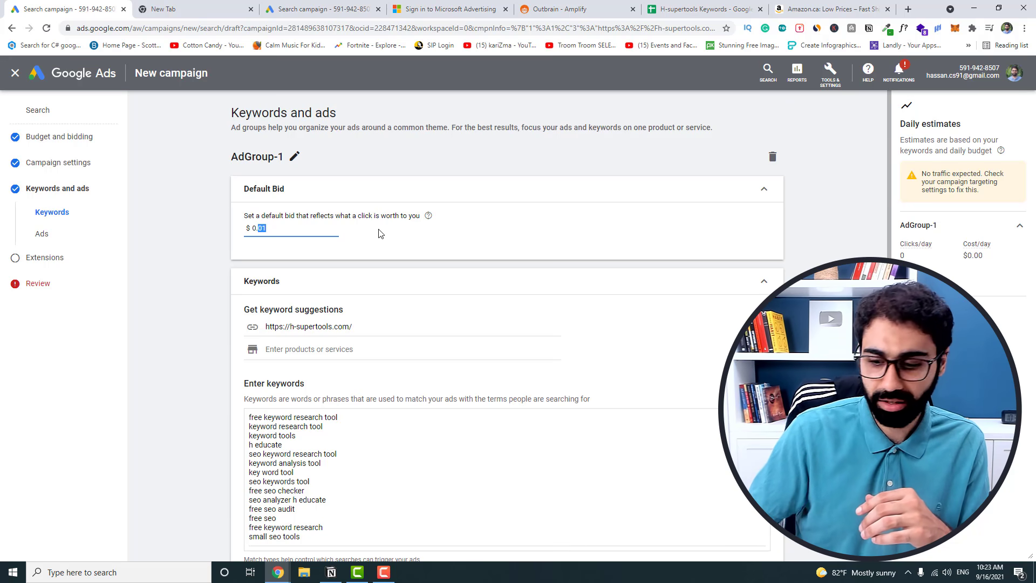
pyautogui.click(446, 235)
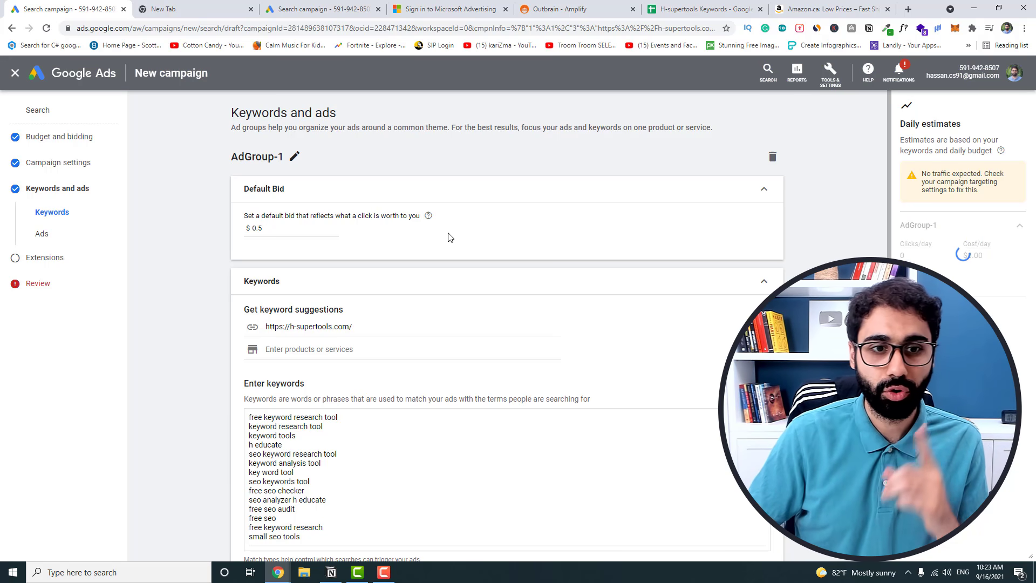
# Search Google for "wordpress hosting" in the browser's blank tab
pyautogui.scroll(-2, 628, 413)
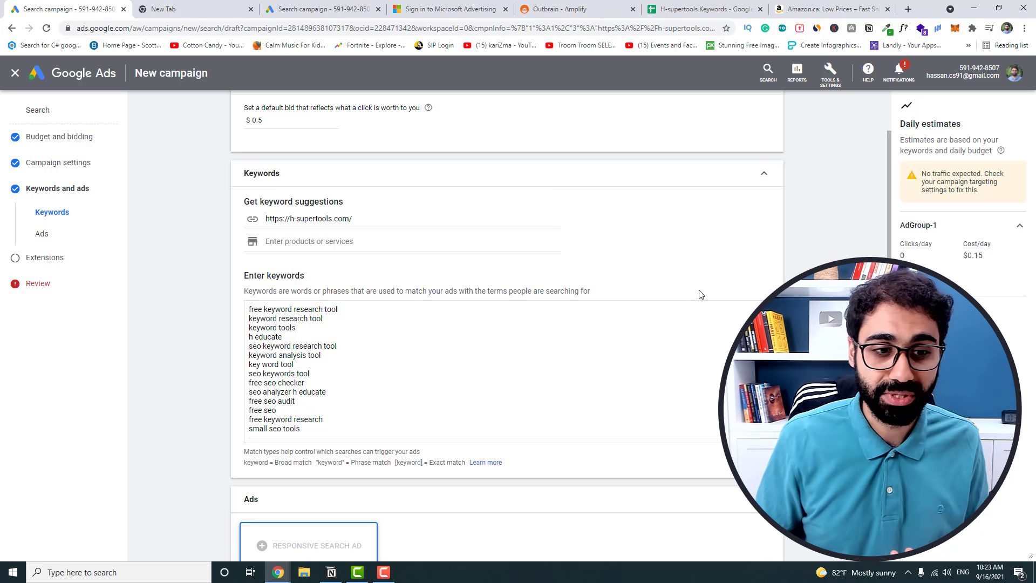
pyautogui.click(207, 11)
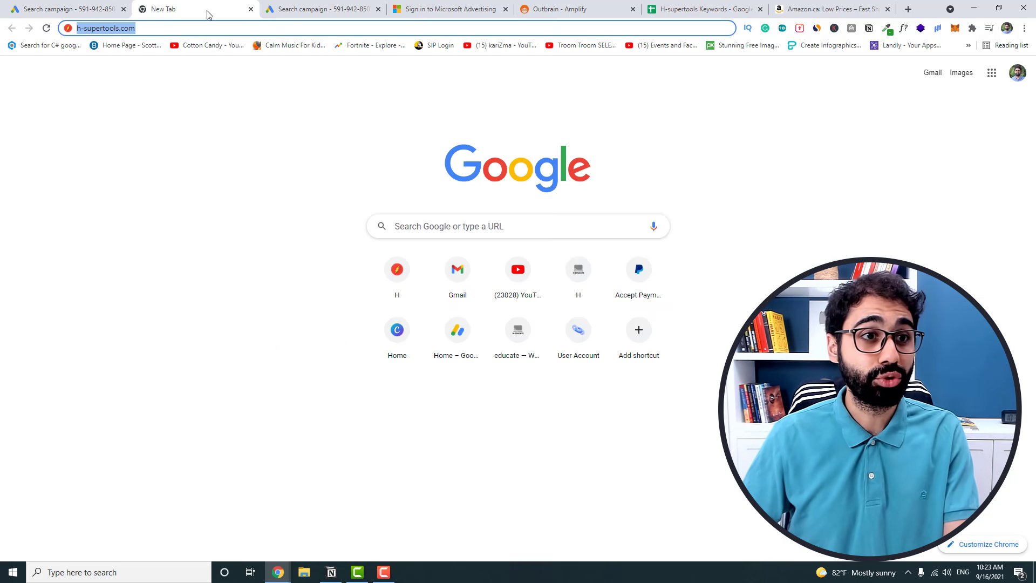
pyautogui.click(462, 219)
pyautogui.click(736, 181)
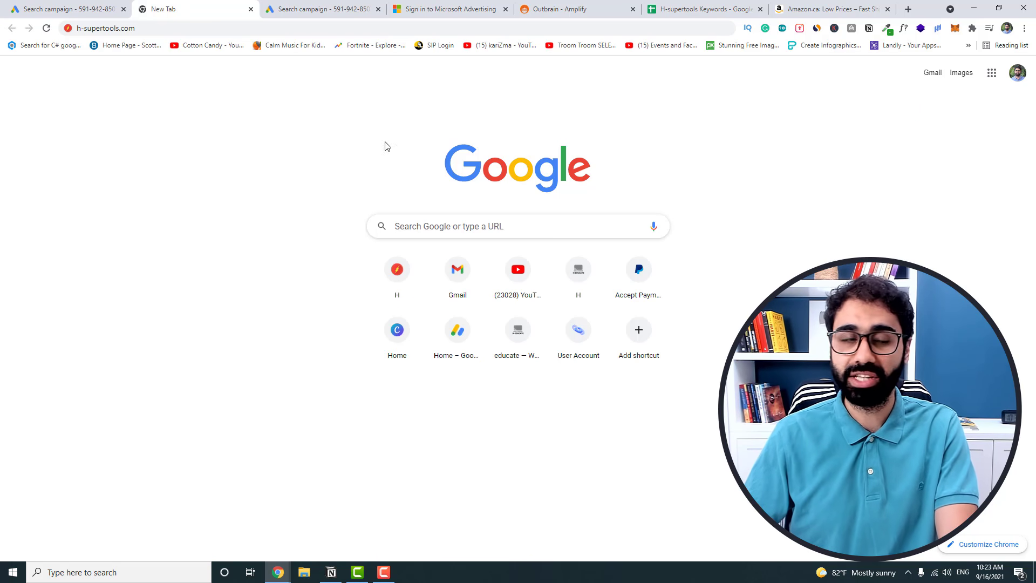
pyautogui.click(561, 220)
pyautogui.write('wordpress hosting')
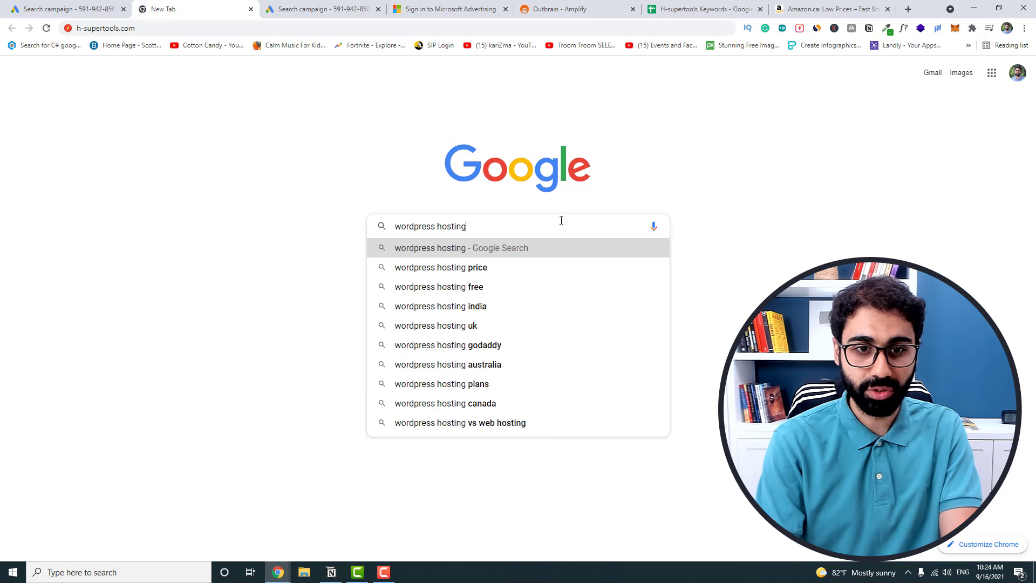
pyautogui.press('Return')
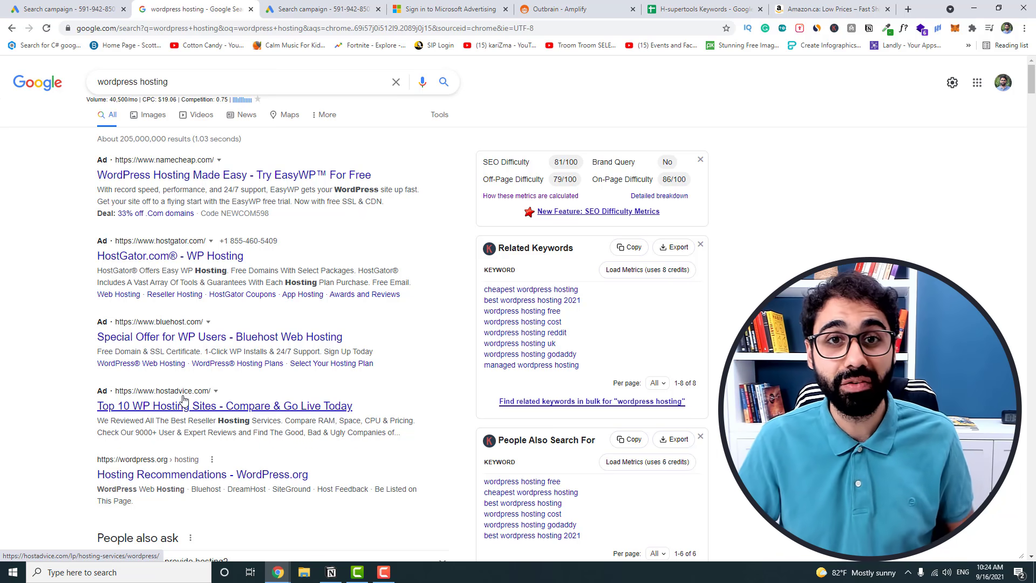
# Review the ads shown for the search and copy the phrase "wordpress hosting" from the query
pyautogui.moveTo(171, 82); pyautogui.dragTo(93, 85)
pyautogui.click(51, 183)
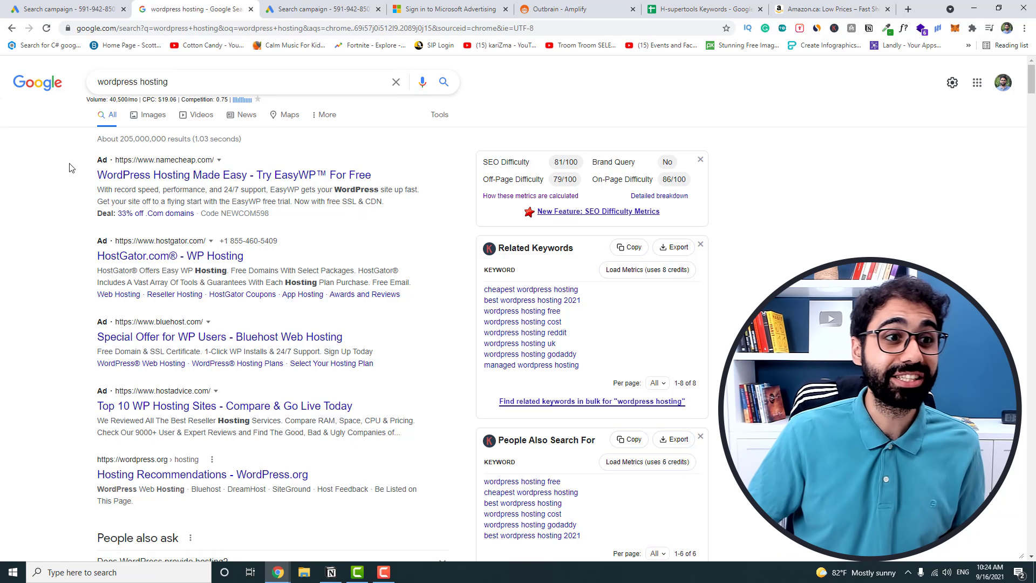
pyautogui.moveTo(192, 85); pyautogui.dragTo(69, 98)
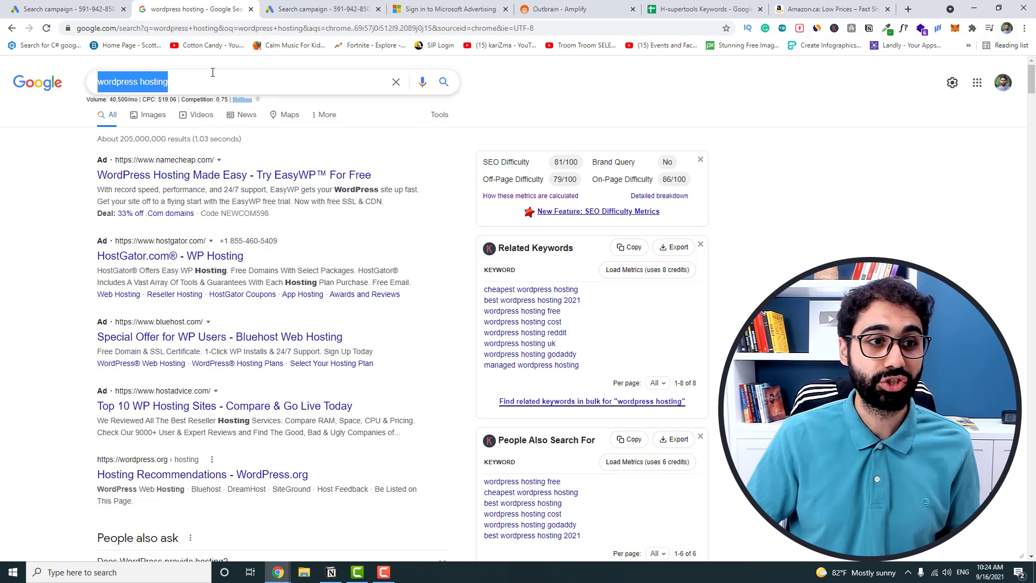
pyautogui.click(208, 76)
pyautogui.click(1, 260)
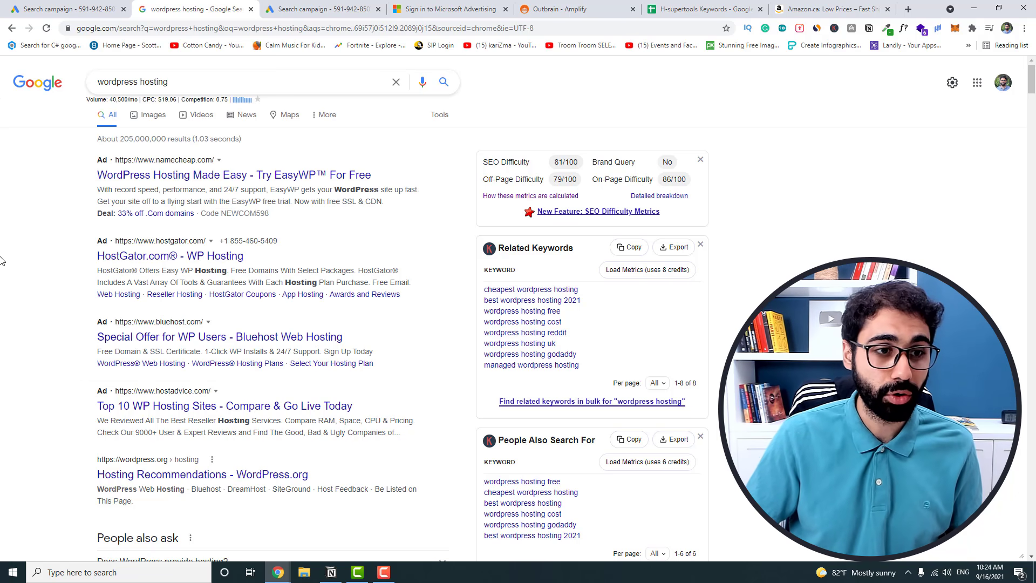
pyautogui.moveTo(190, 74); pyautogui.dragTo(74, 95)
pyautogui.hotkey('ctrl', 'c')
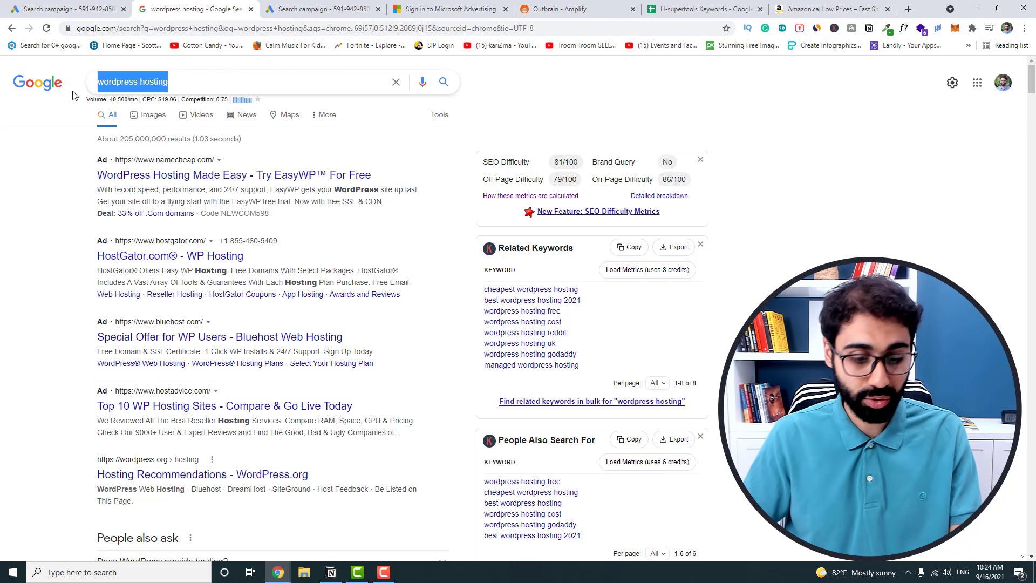
# Return to the Google Ads campaign draft and open Keyword Planner in a separate browser tab
pyautogui.click(86, 8)
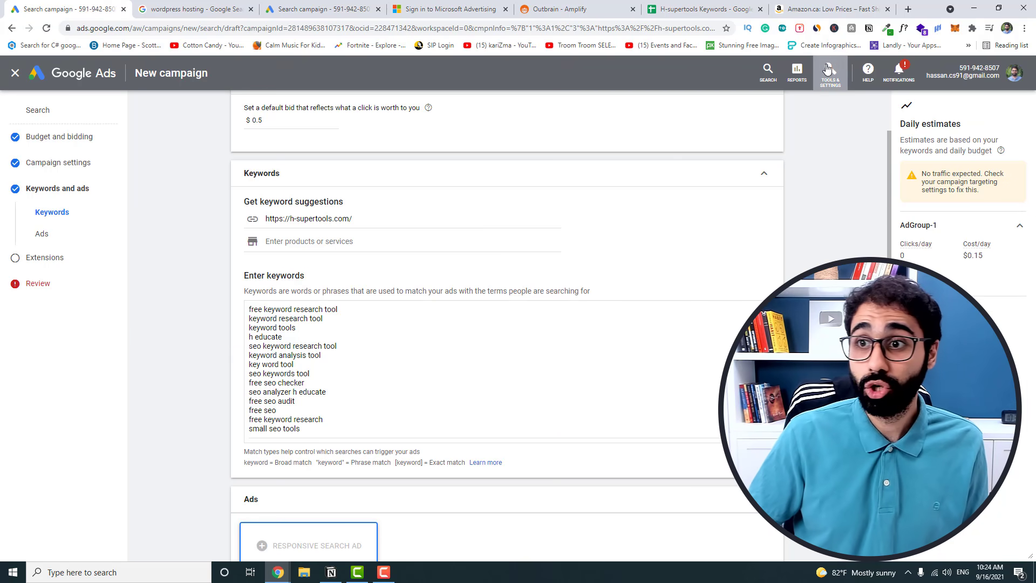
pyautogui.click(831, 68)
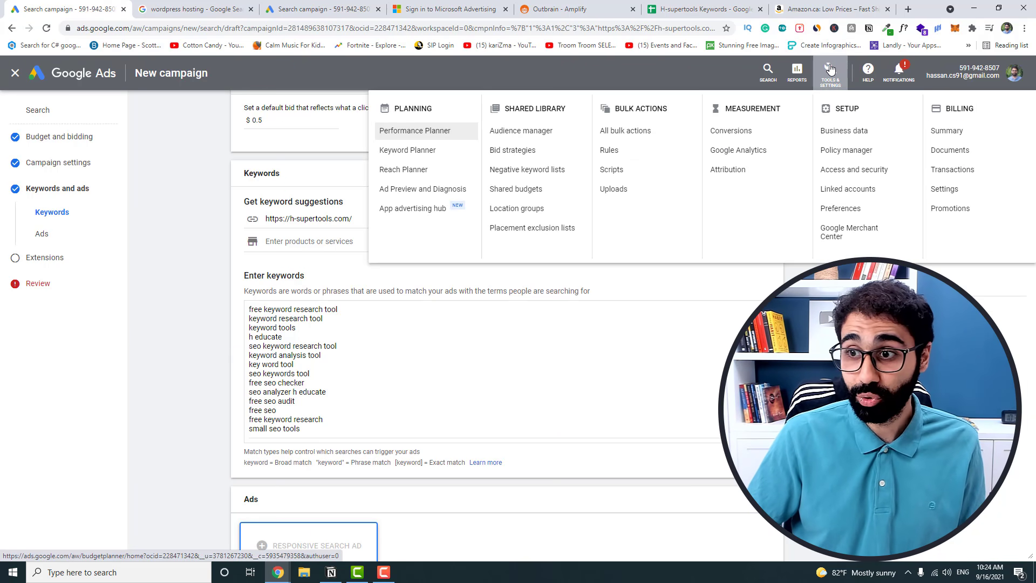
pyautogui.rightClick(417, 150)
pyautogui.click(432, 158)
pyautogui.click(205, 7)
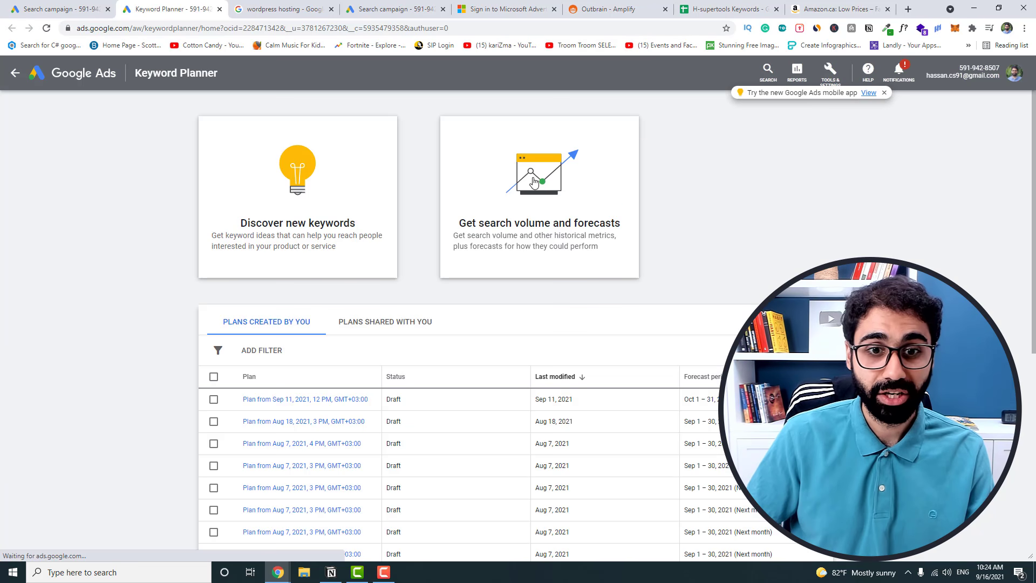
# Get search volume and forecasts in Keyword Planner for the copied keyword "wordpress hosting"
pyautogui.click(534, 183)
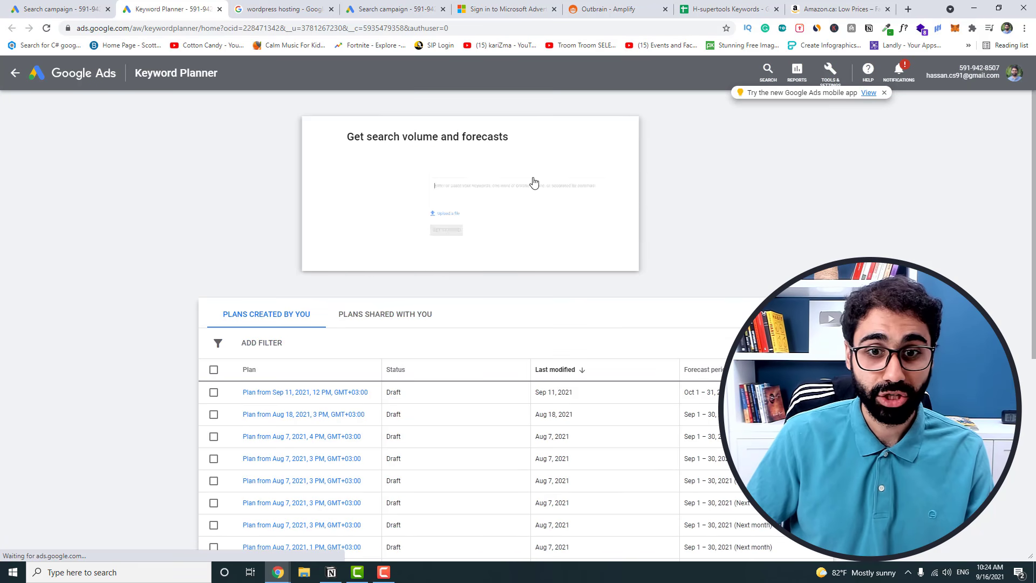
pyautogui.hotkey('ctrl', 'v')
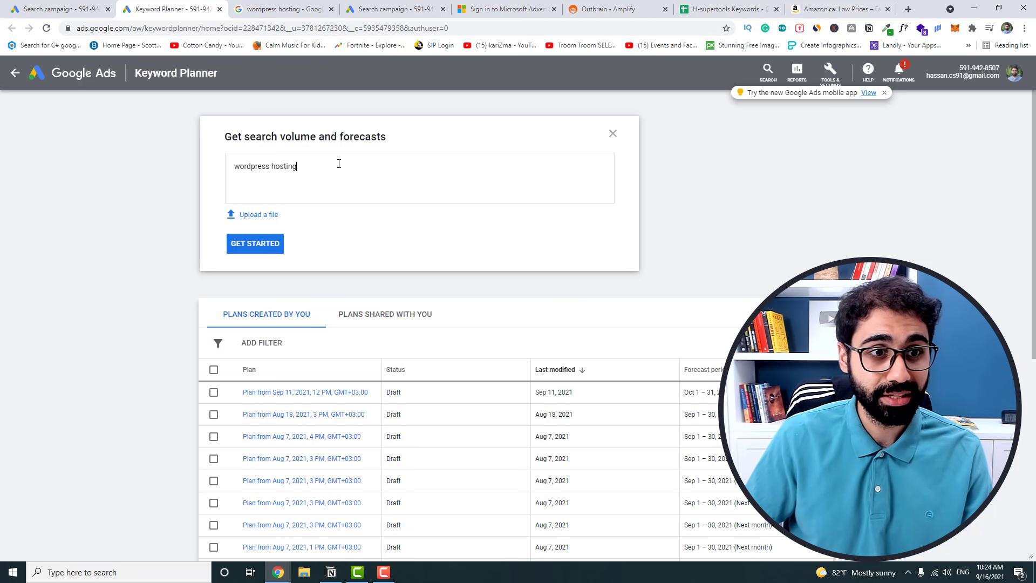
pyautogui.click(259, 243)
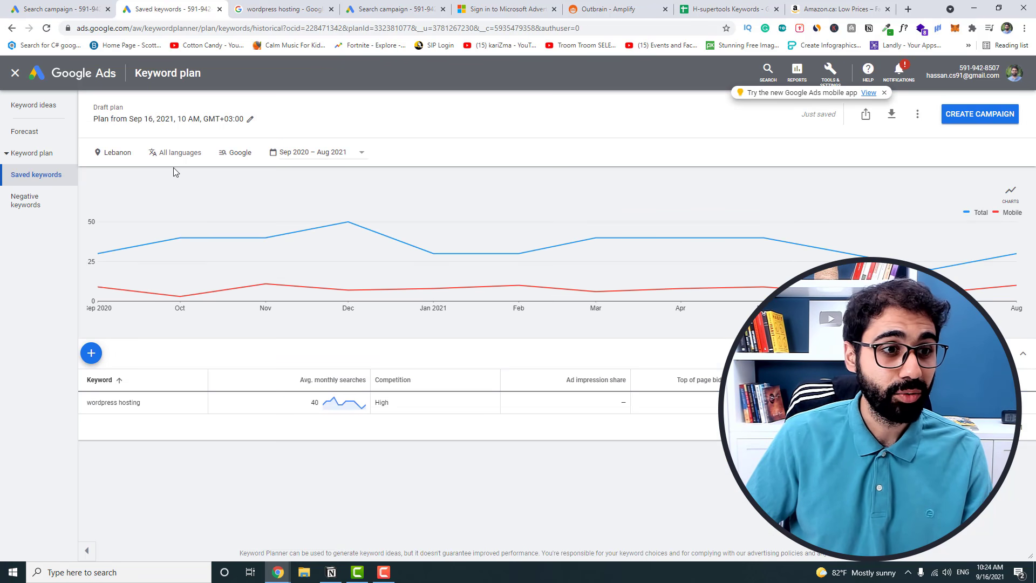
# Change the keyword plan's target location by searching for "united" and choosing a matching country
pyautogui.click(115, 152)
pyautogui.write('united')
pyautogui.click(365, 229)
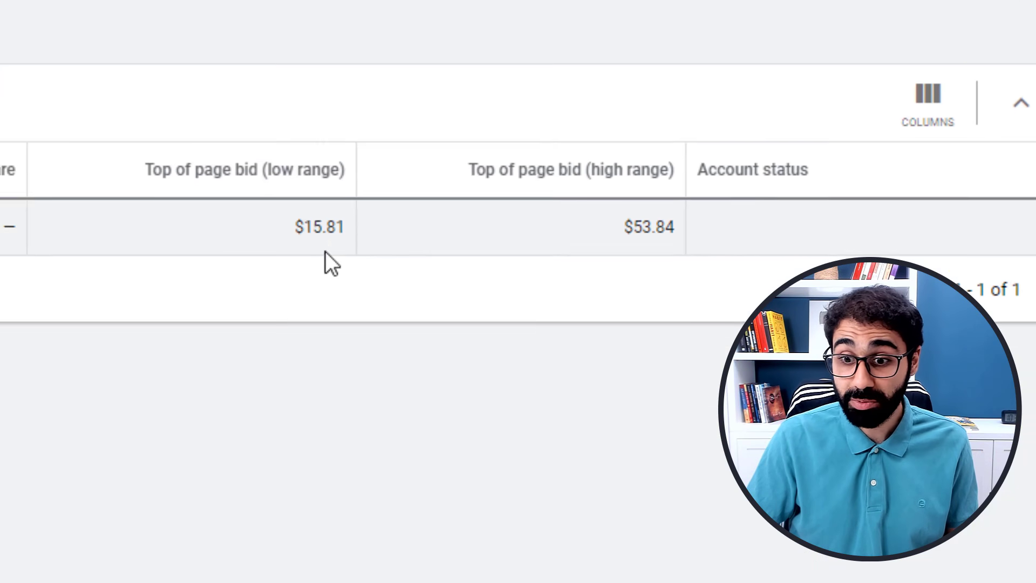
# Examine the keyword's low and high top-of-page bids and compare them with the CPC shown on the Google results page
pyautogui.moveTo(740, 402); pyautogui.dragTo(751, 402)
pyautogui.moveTo(621, 208); pyautogui.dragTo(642, 206)
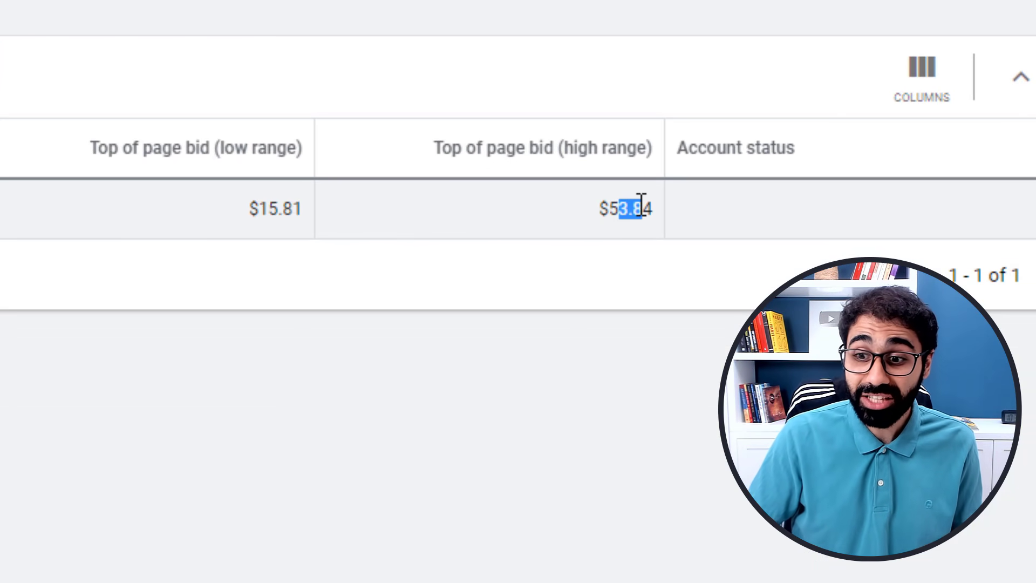
pyautogui.click(607, 237)
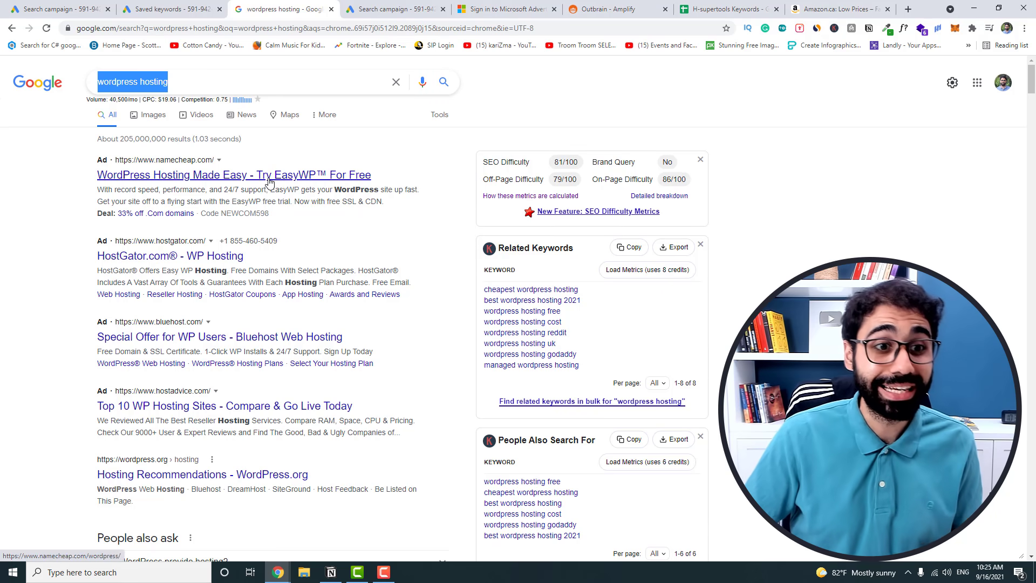
pyautogui.moveTo(162, 99); pyautogui.dragTo(169, 91)
pyautogui.click(177, 99)
# Open h-supertools.com in a new browser tab and go to its Keyword Research Tool
pyautogui.rightClick(273, 2)
pyautogui.click(302, 9)
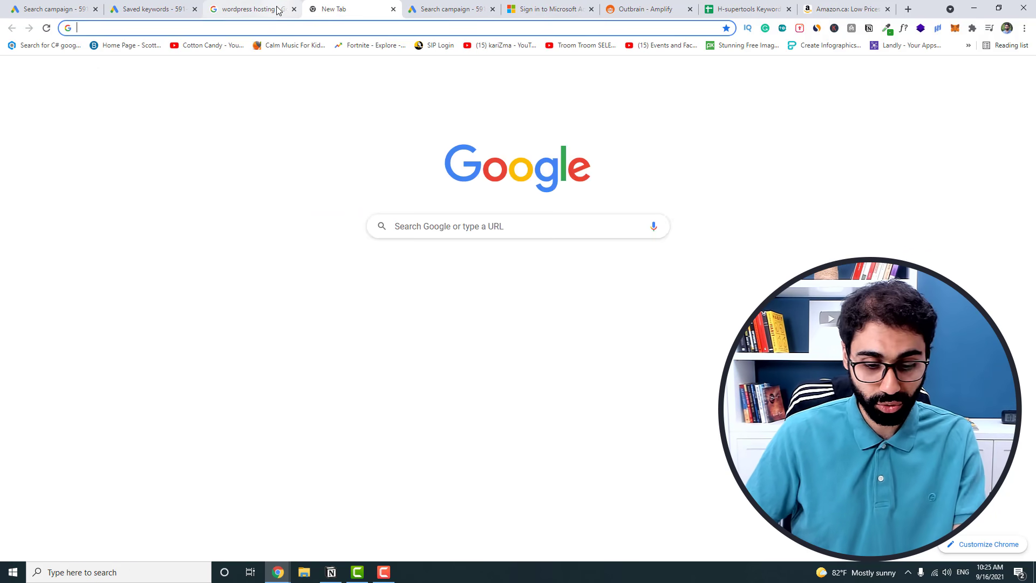
pyautogui.write('h-s')
pyautogui.press('Return')
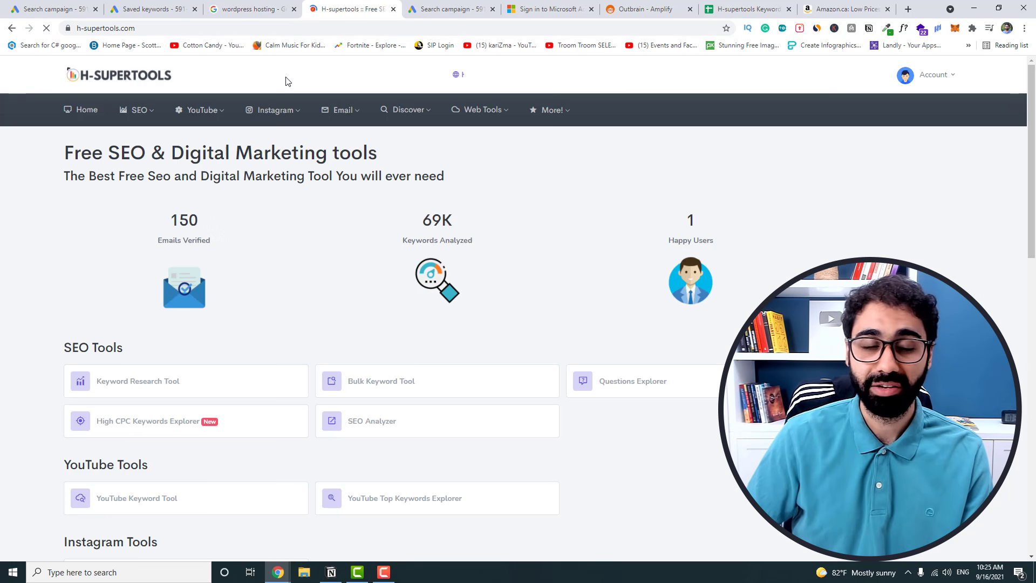
pyautogui.moveTo(140, 110)
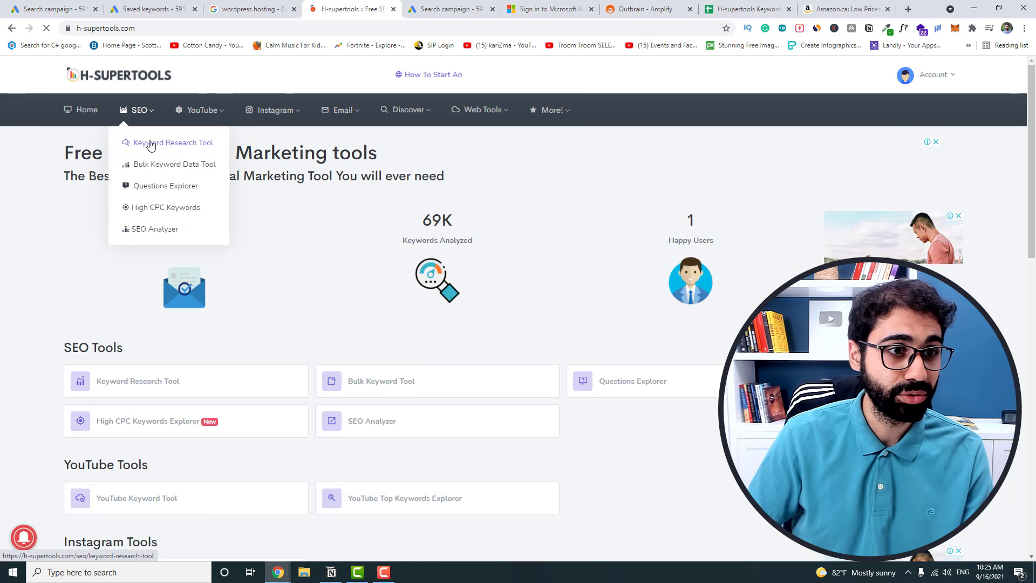
pyautogui.click(148, 141)
# Search the Keyword Research Tool for "wordpress hosting" and examine the keyword's CPC
pyautogui.click(160, 271)
pyautogui.hotkey('ctrl', 'v')
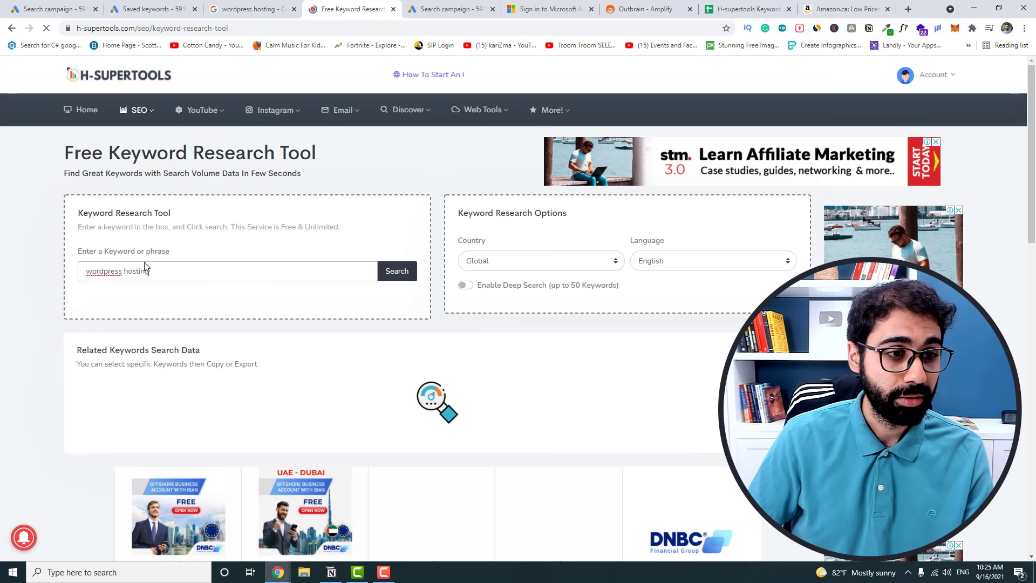
pyautogui.click(397, 271)
pyautogui.scroll(-1, 358, 212)
pyautogui.scroll(-2, 357, 212)
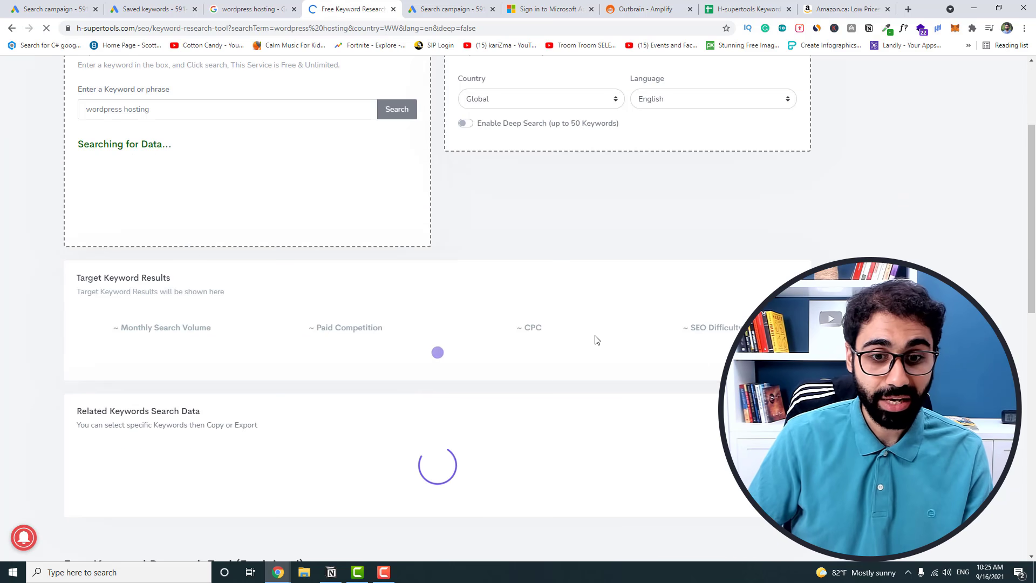
pyautogui.moveTo(501, 384); pyautogui.dragTo(544, 384)
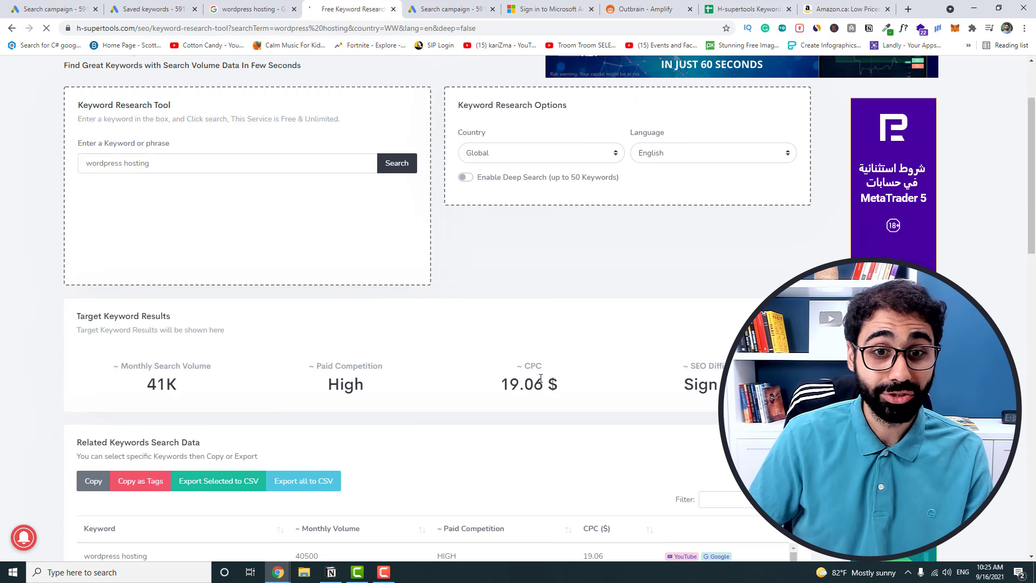
# Set the Keyword Research Tool's country to United States and compare the keyword's CPC with the Google Ads keyword plan
pyautogui.click(547, 153)
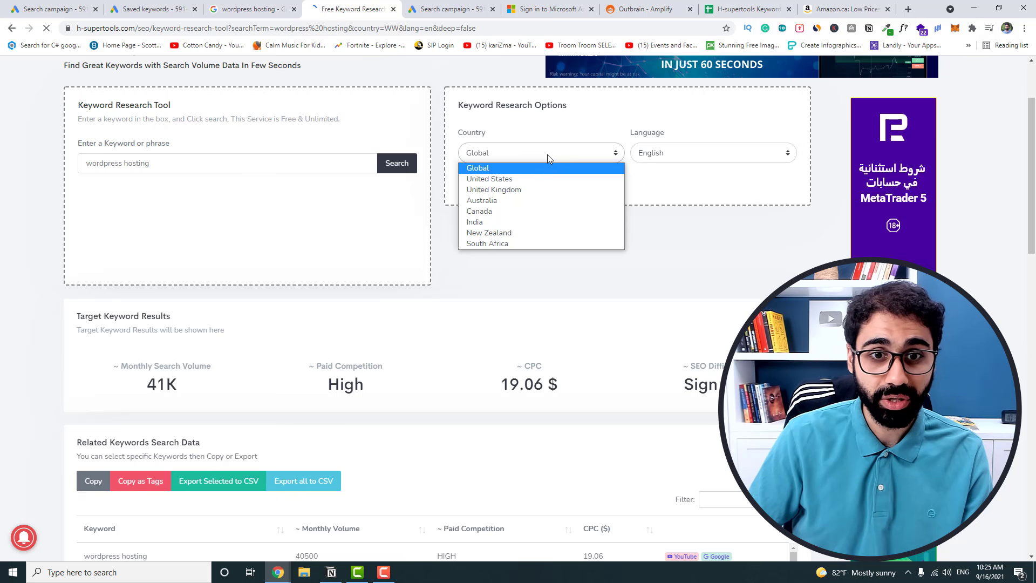
pyautogui.click(526, 181)
pyautogui.moveTo(502, 384); pyautogui.dragTo(549, 384)
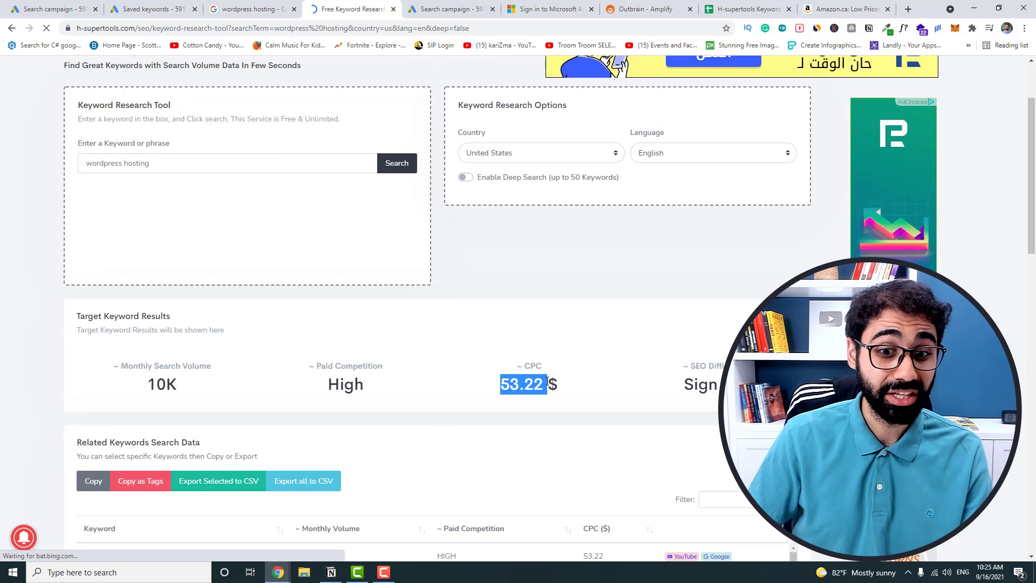
pyautogui.click(154, 9)
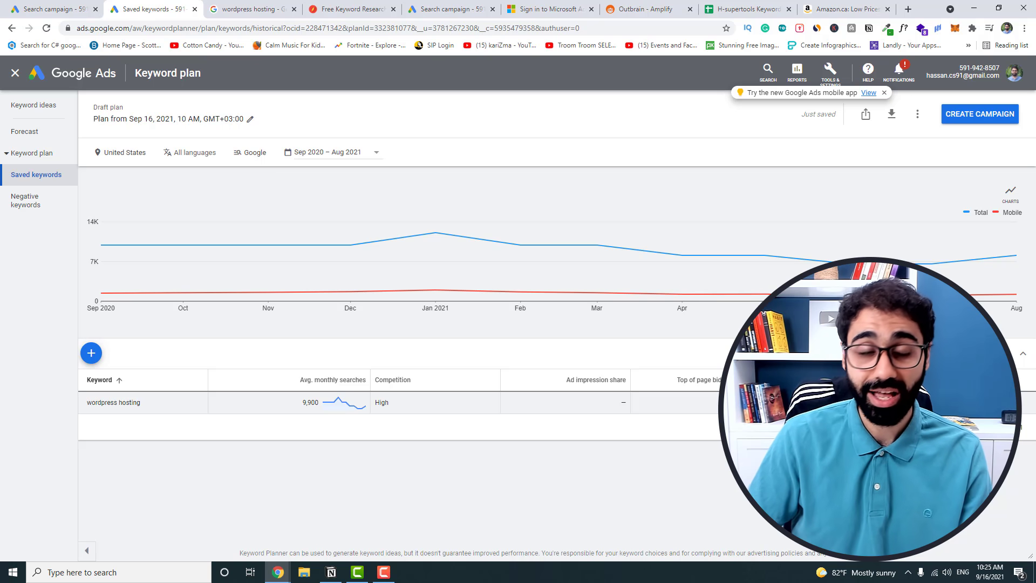
# Search Google for "h supetools" in place of "wordpress hosting"
pyautogui.click(51, 9)
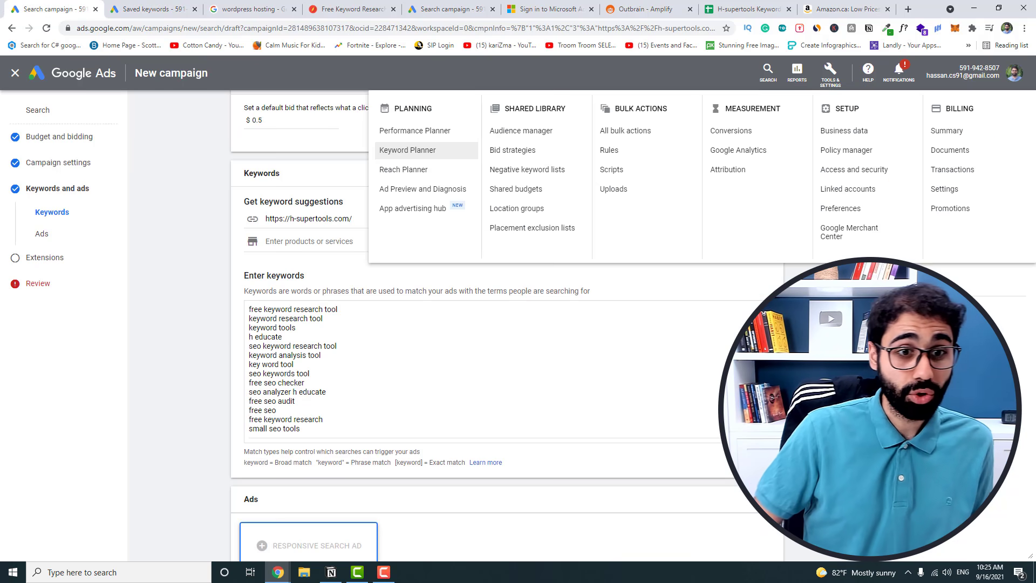
pyautogui.click(247, 6)
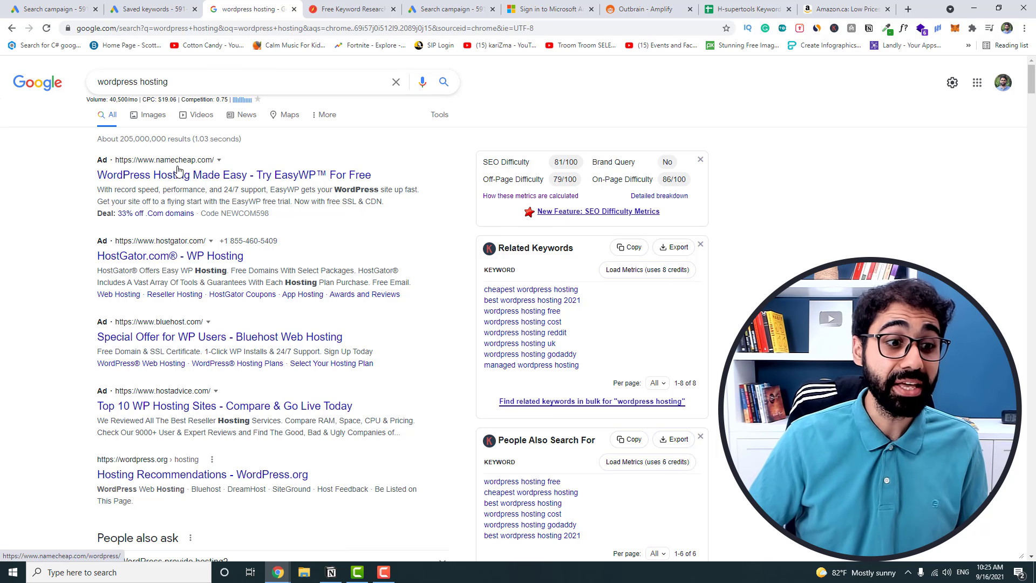
pyautogui.tripleClick(220, 81)
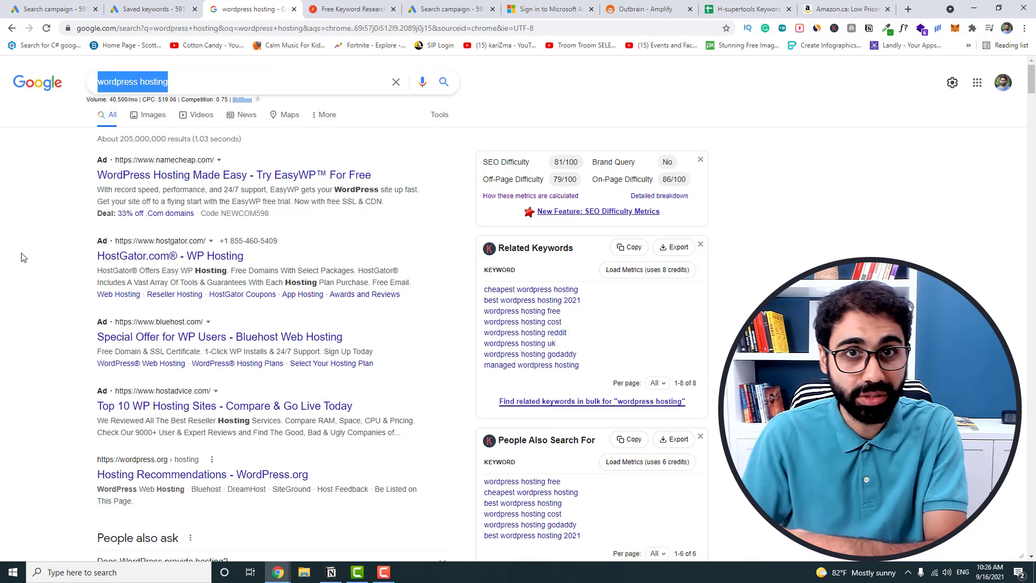
pyautogui.press('BackSpace')
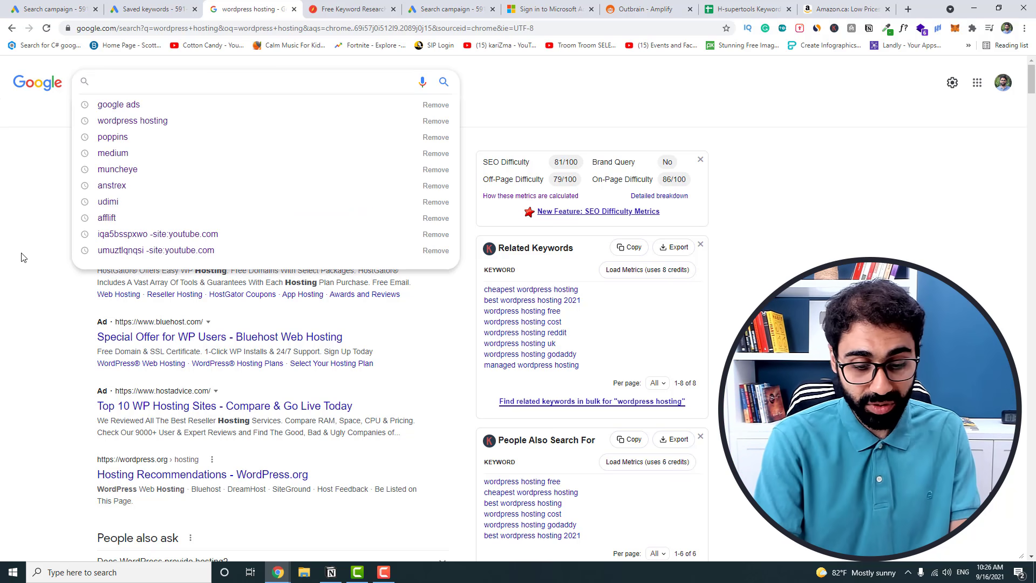
pyautogui.write('h supetools')
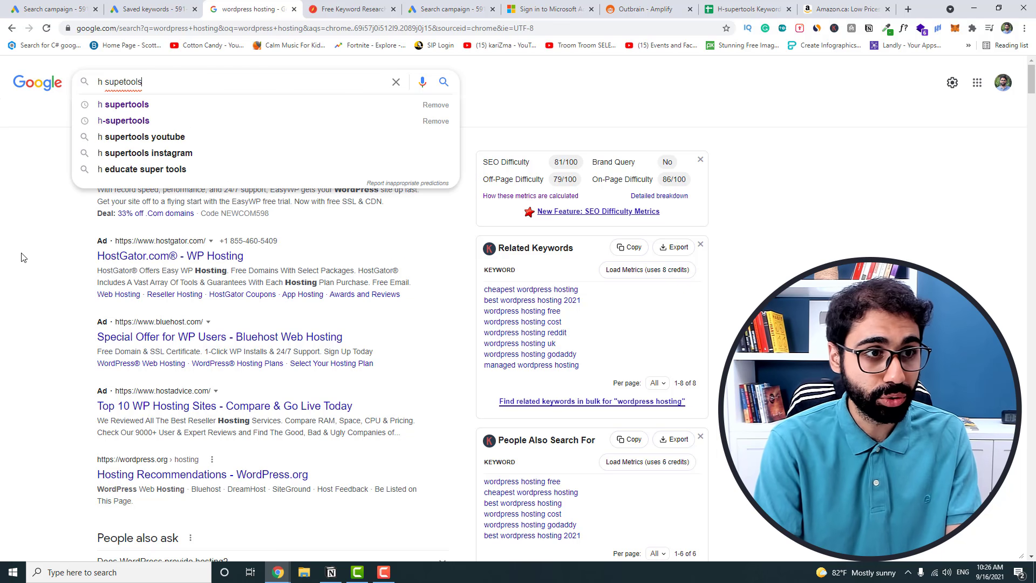
pyautogui.press('Return')
pyautogui.click(153, 218)
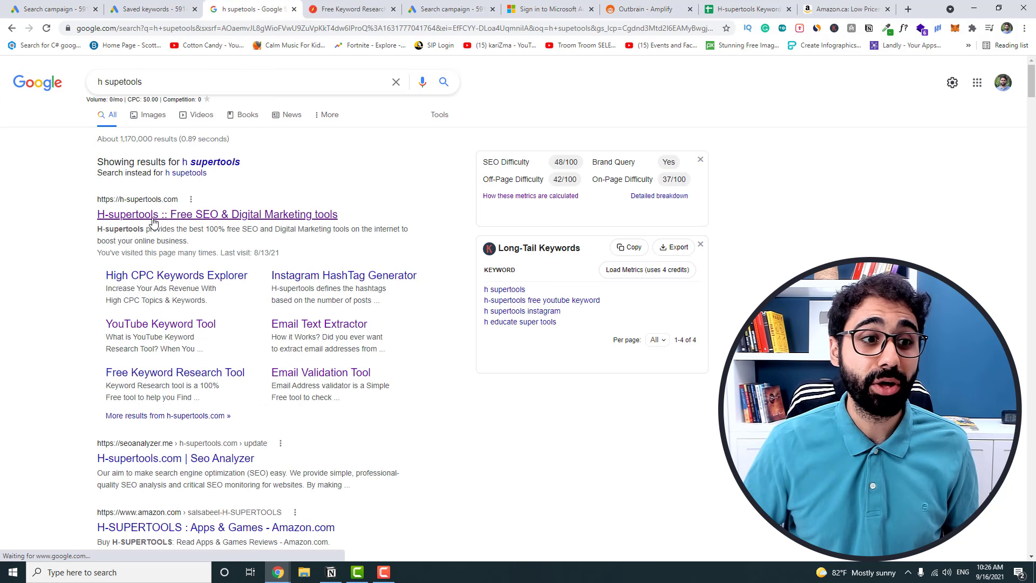
# Copy the Google search phrase and replace the ad group's entire keyword list in the campaign draft with "h supetools"
pyautogui.moveTo(171, 71); pyautogui.dragTo(51, 89)
pyautogui.hotkey('ctrl', 'c')
pyautogui.click(51, 9)
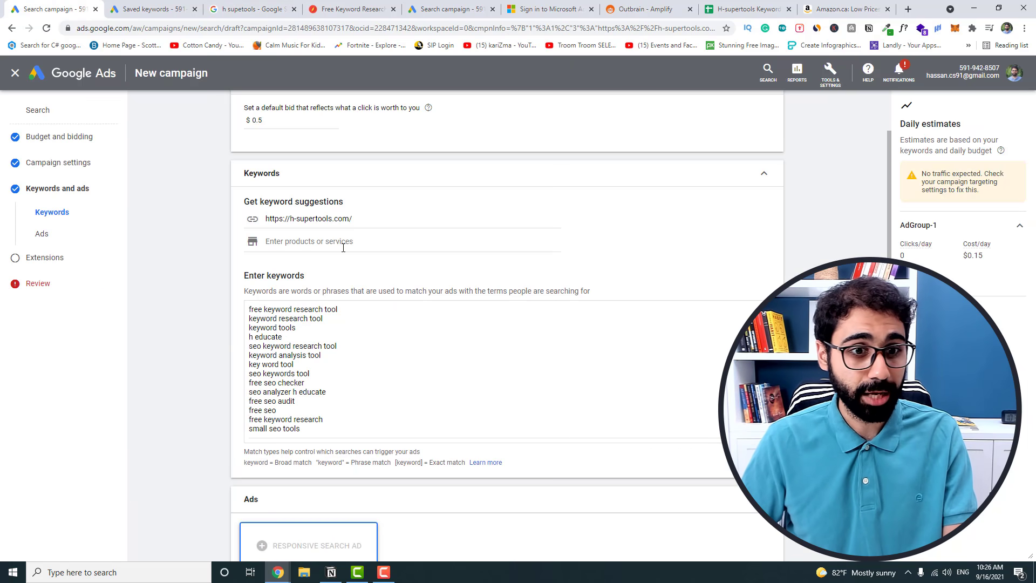
pyautogui.click(353, 392)
pyautogui.hotkey('ctrl', 'a')
pyautogui.hotkey('ctrl', 'v')
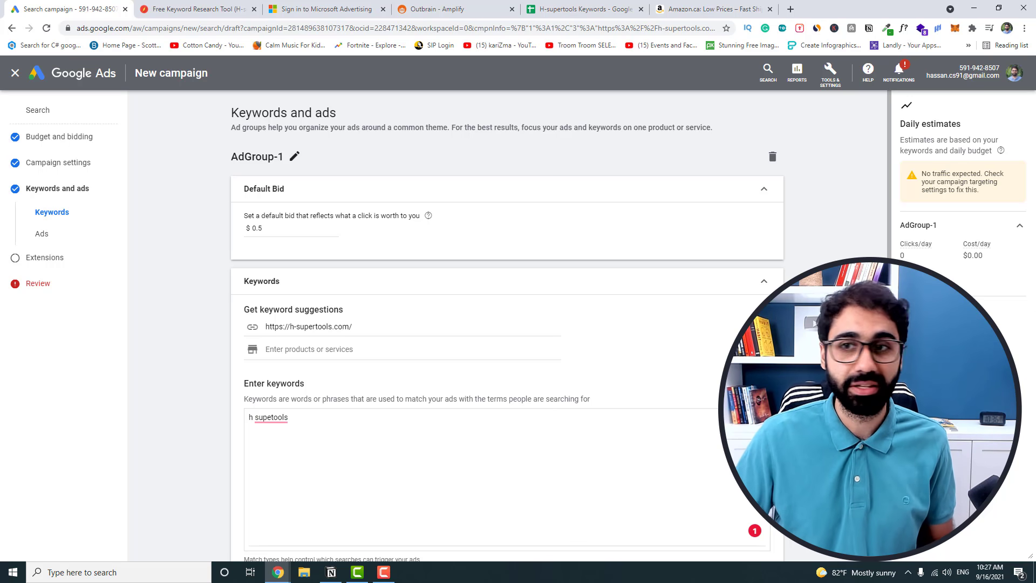
# Open Keyword Planner from the campaign draft in a new browser tab and switch to it
pyautogui.click(830, 73)
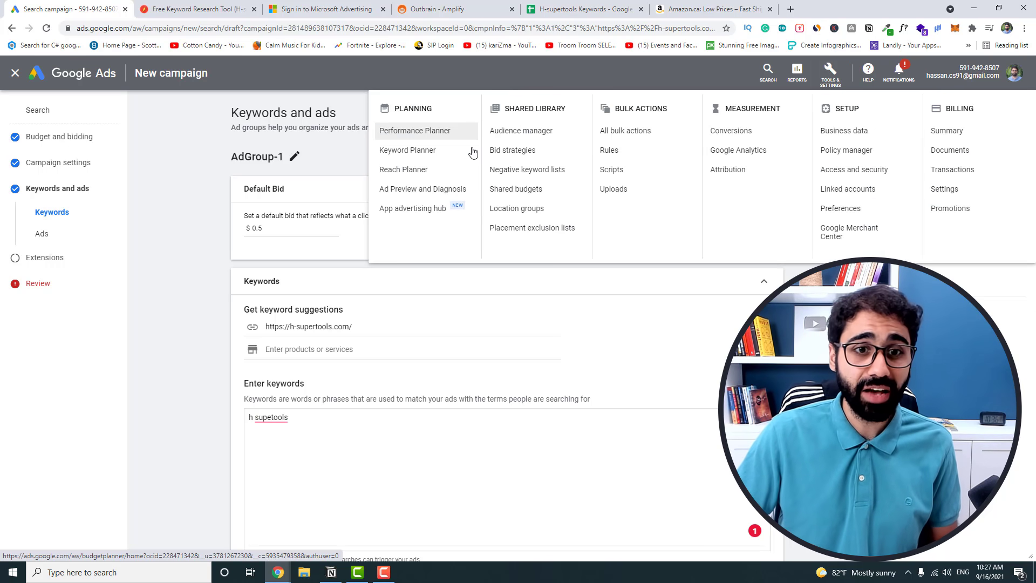
pyautogui.rightClick(431, 151)
pyautogui.click(459, 157)
pyautogui.hotkey('ctrl', 'Tab')
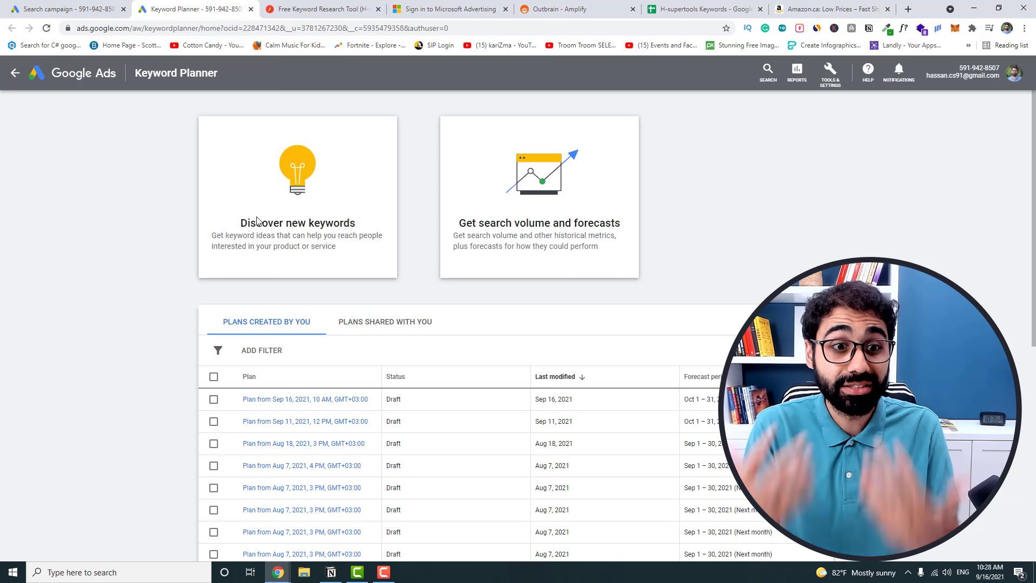
# Start discovering new keywords and set the target location to United States
pyautogui.click(313, 186)
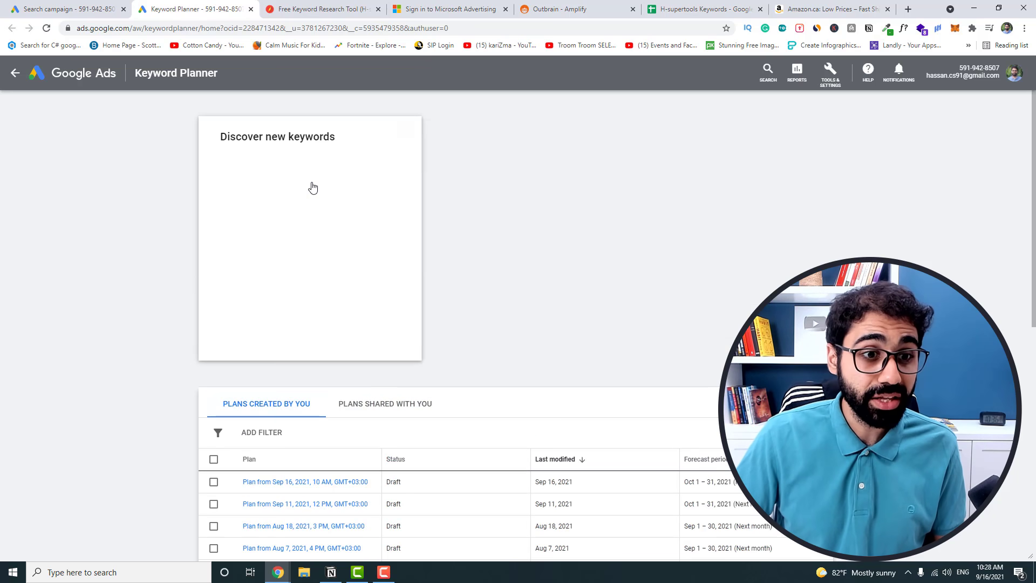
pyautogui.click(310, 230)
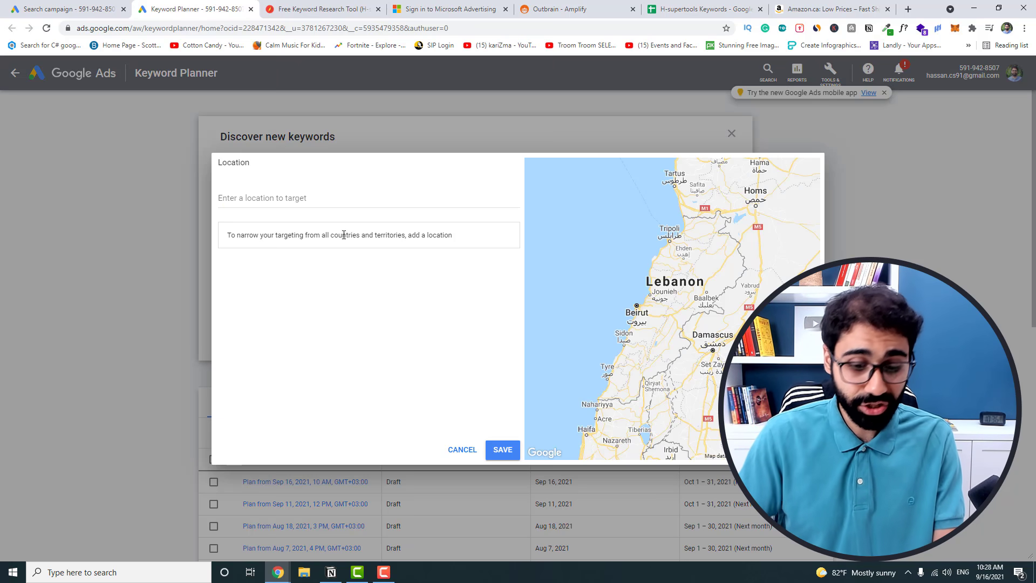
pyautogui.click(370, 209)
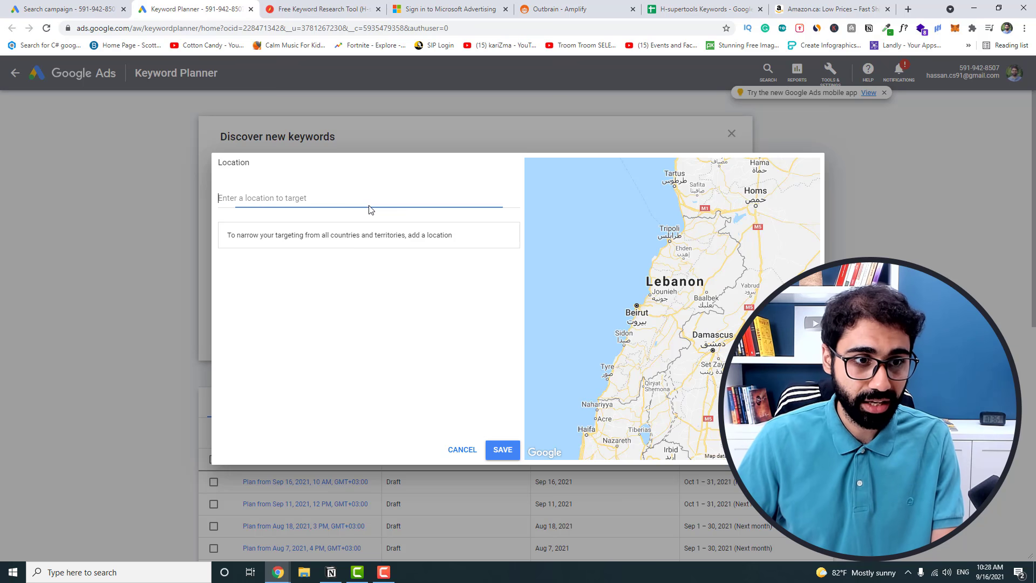
pyautogui.write('united')
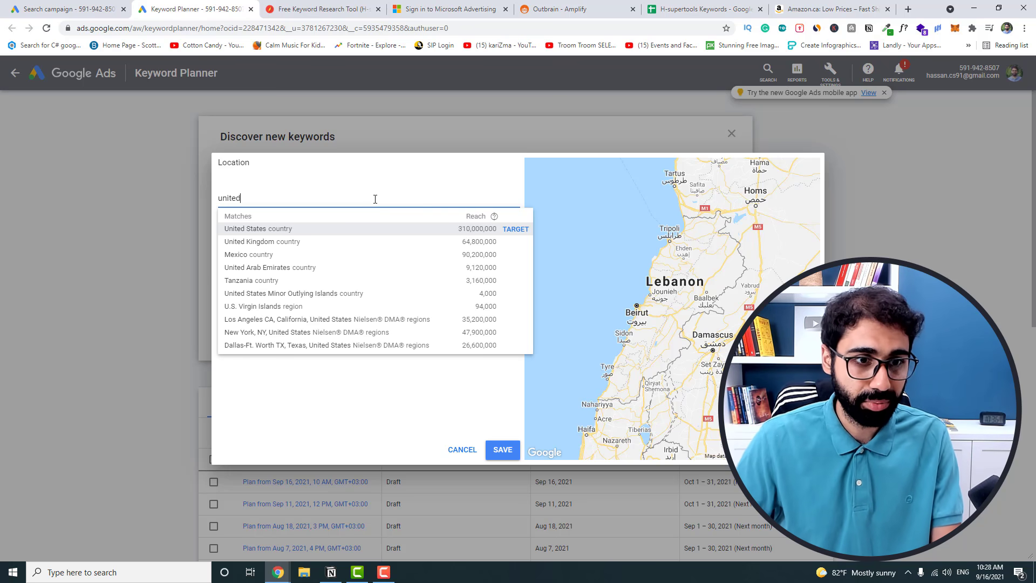
pyautogui.click(377, 233)
pyautogui.click(509, 452)
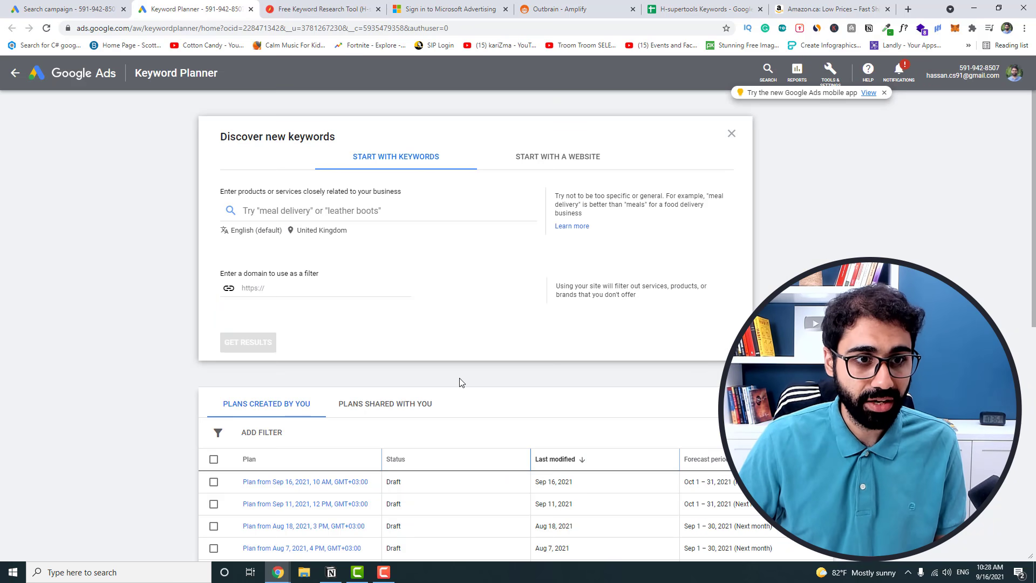
# Open the H-supertools home page and check which tools the site offers as a basis for the seed keywords
pyautogui.click(346, 211)
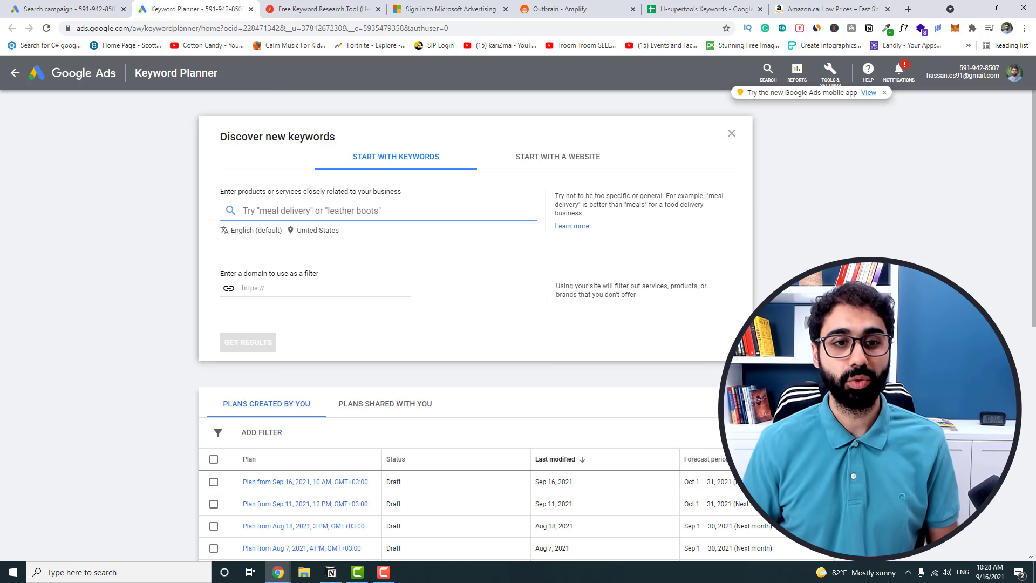
pyautogui.click(350, 7)
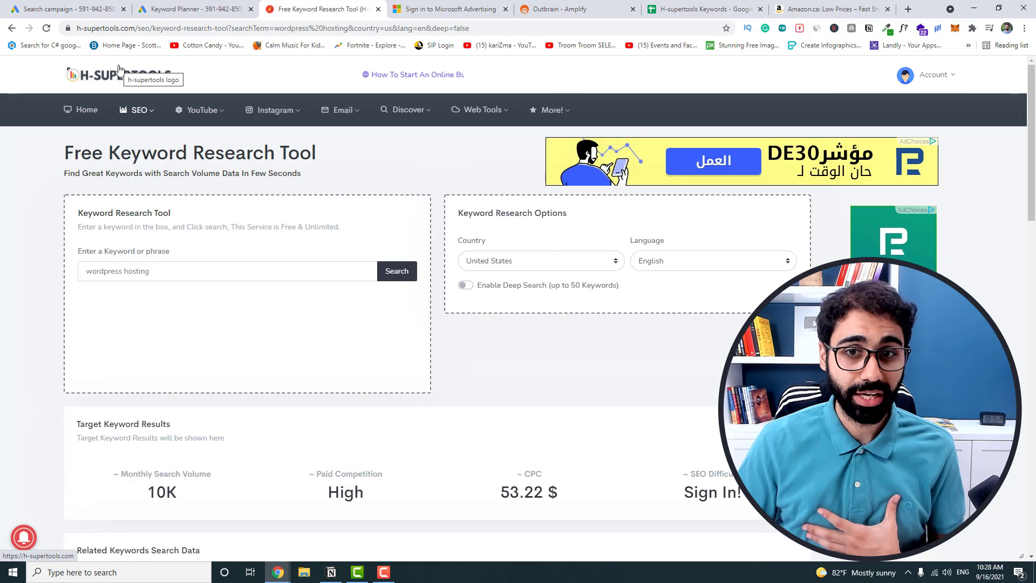
pyautogui.click(87, 116)
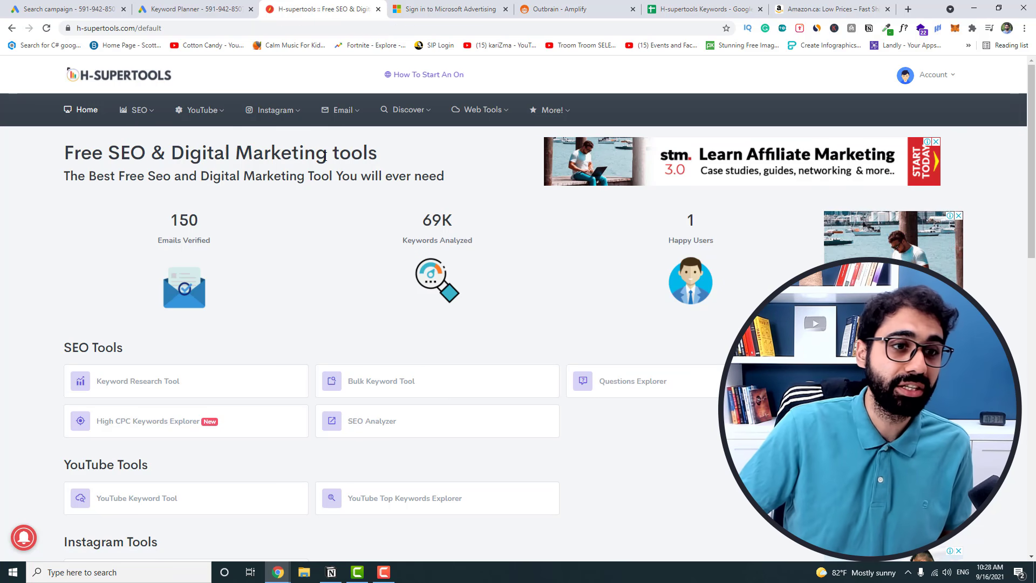
# Add "free seo tools" and "free digital marketing tools" as seed keywords in Keyword Planner
pyautogui.click(214, 4)
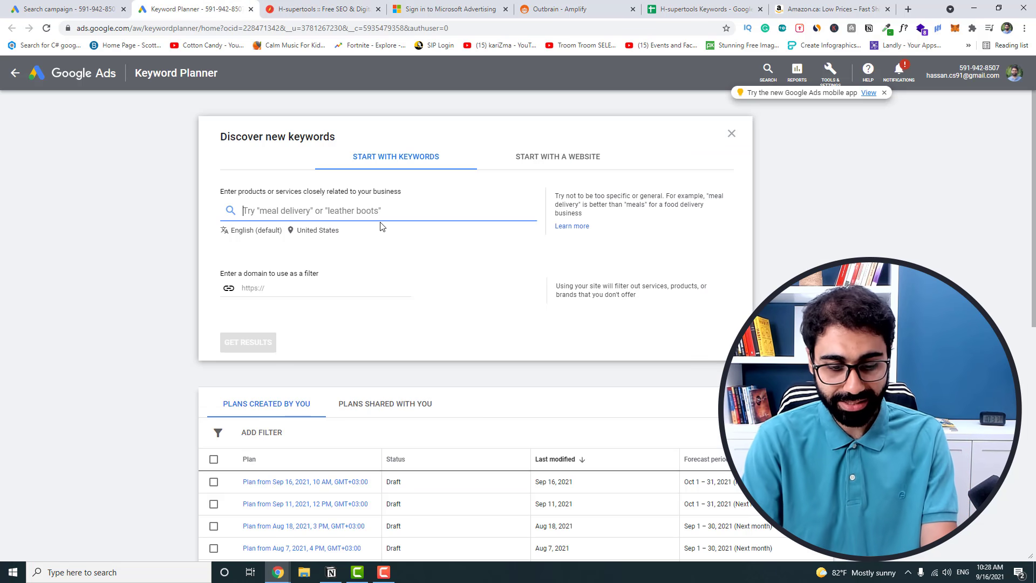
pyautogui.write('free seo tools')
pyautogui.press('Return')
pyautogui.write('free digital marekting tools')
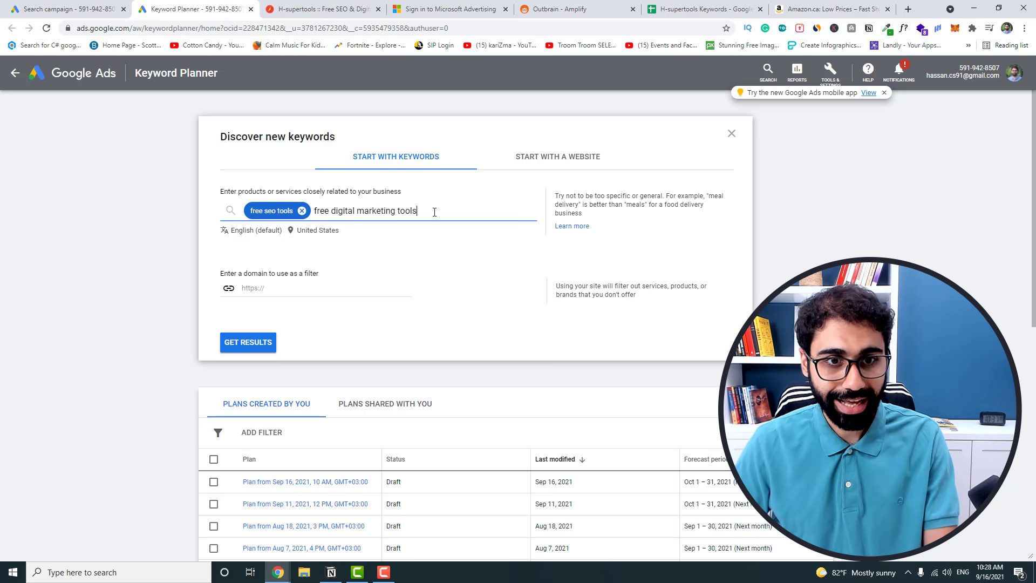
pyautogui.press('Return')
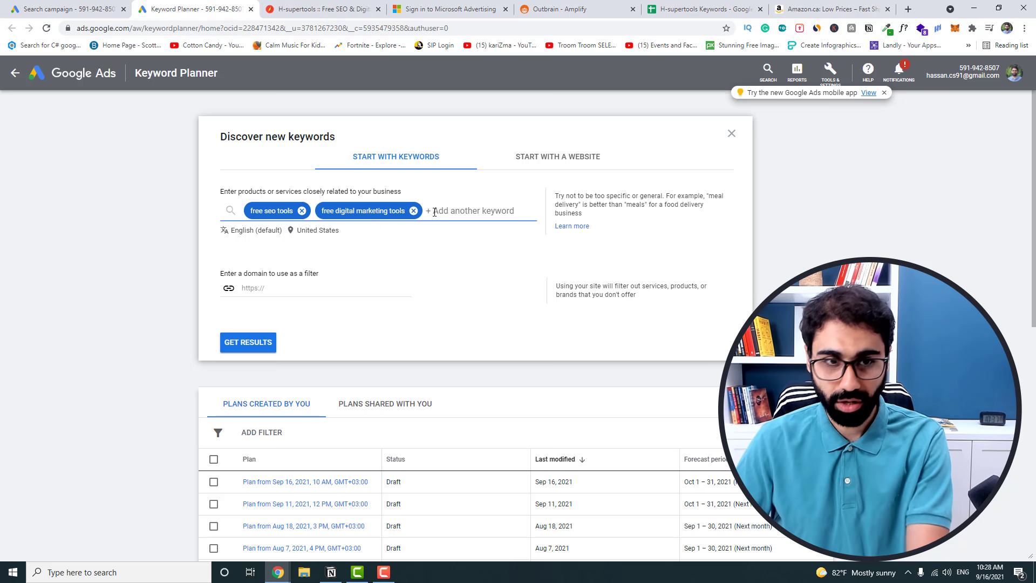
# Get the keyword ideas for the seed keywords and examine their monthly searches and top-of-page bid ranges
pyautogui.click(241, 341)
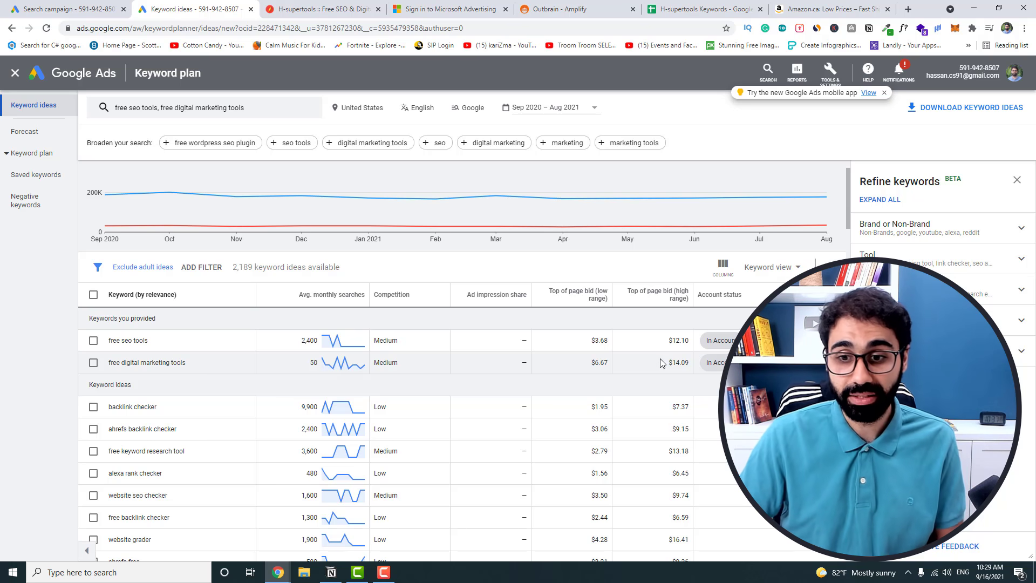
pyautogui.scroll(-2, 184, 281)
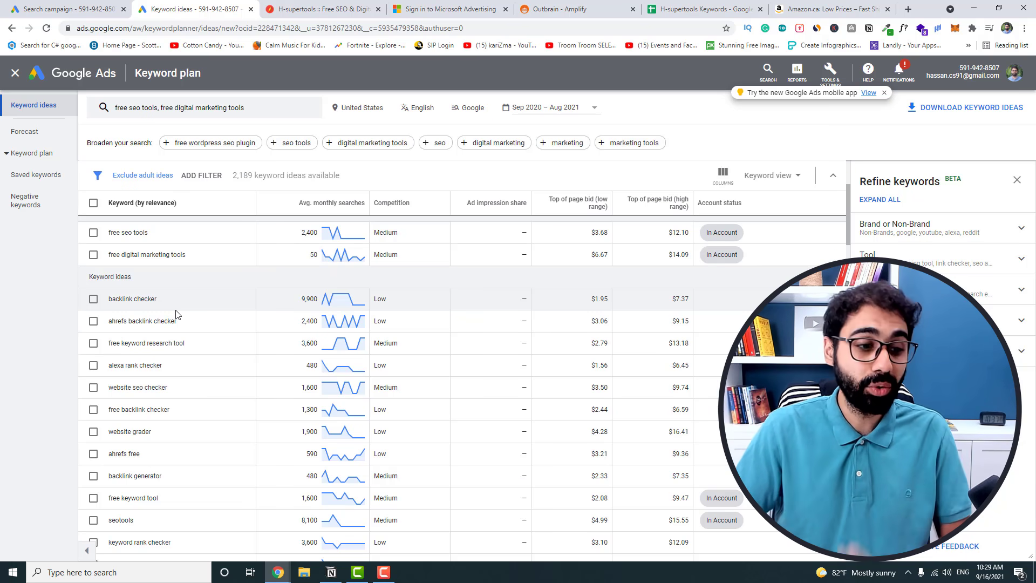
pyautogui.scroll(-1, 175, 308)
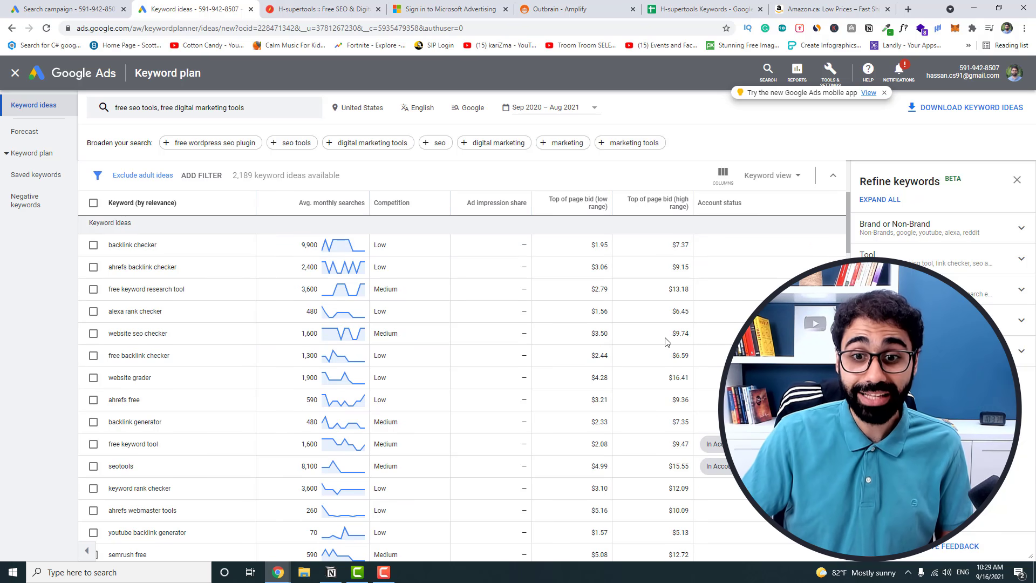
pyautogui.scroll(4, 637, 431)
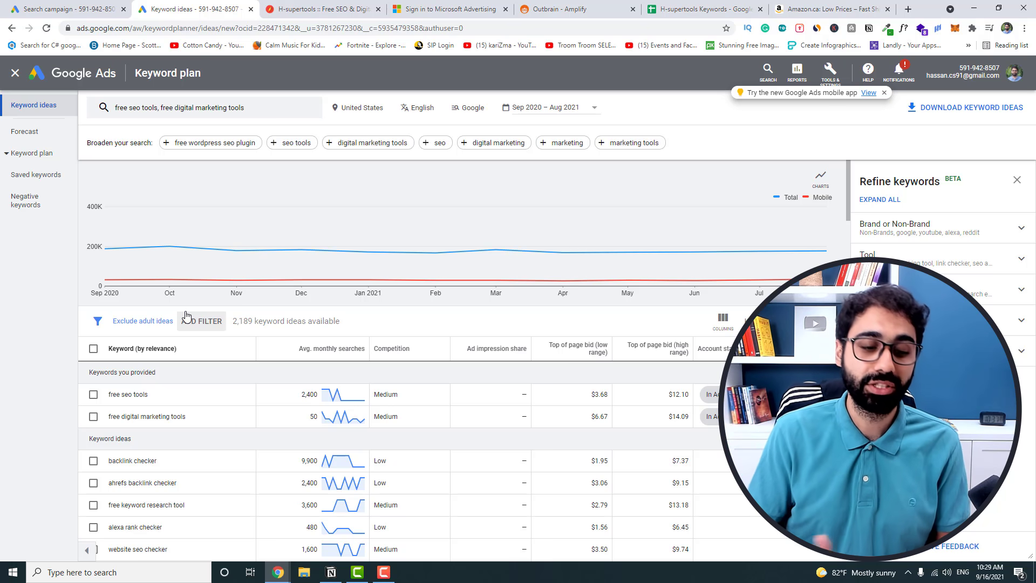
# Return to the H-supertools site and open its Keyword Research Tool
pyautogui.click(308, 9)
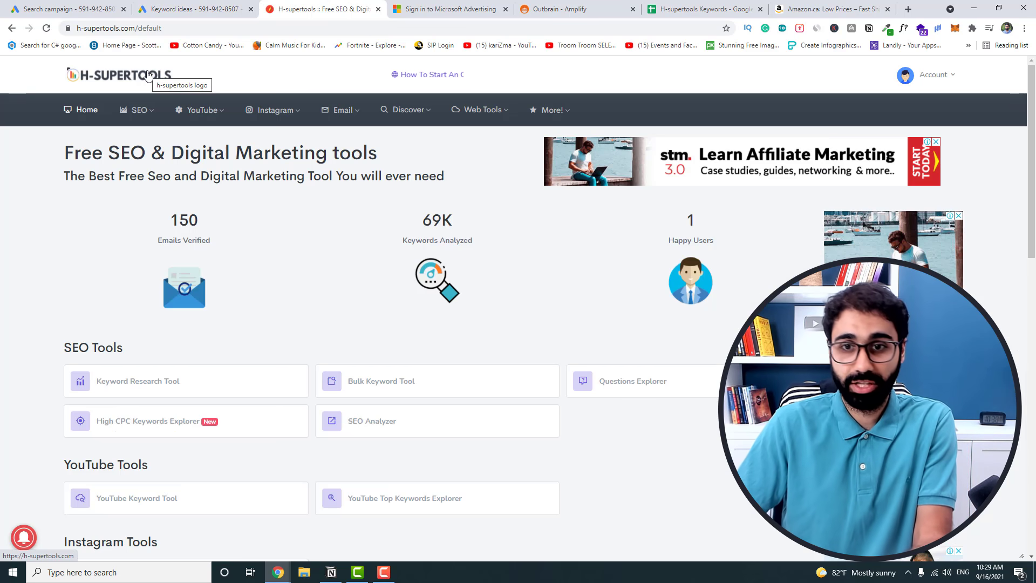
pyautogui.moveTo(140, 104)
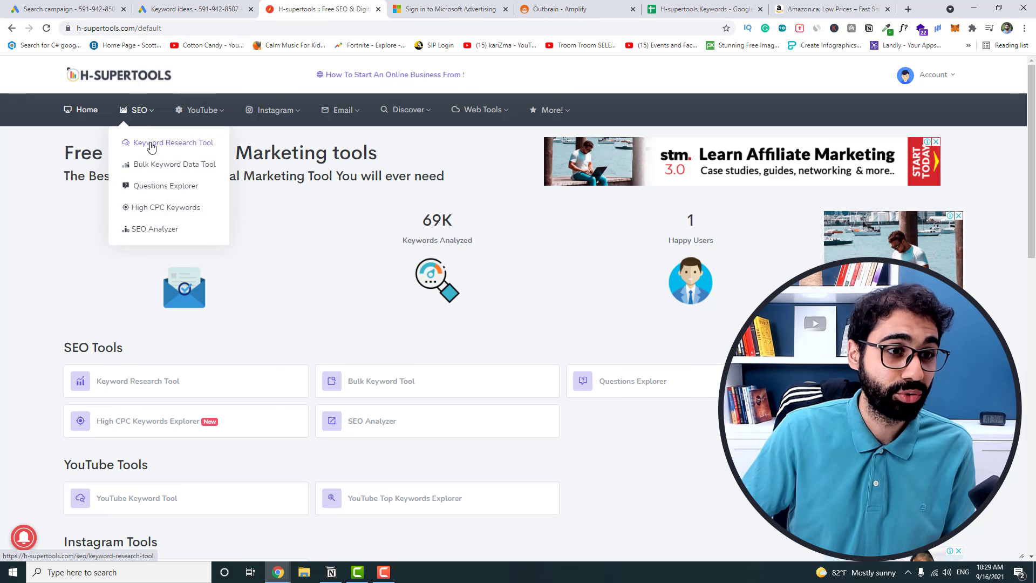
pyautogui.click(151, 145)
# Search the Keyword Research Tool for "seo tools" and examine the volume, competition and CPC of the related keywords
pyautogui.click(169, 270)
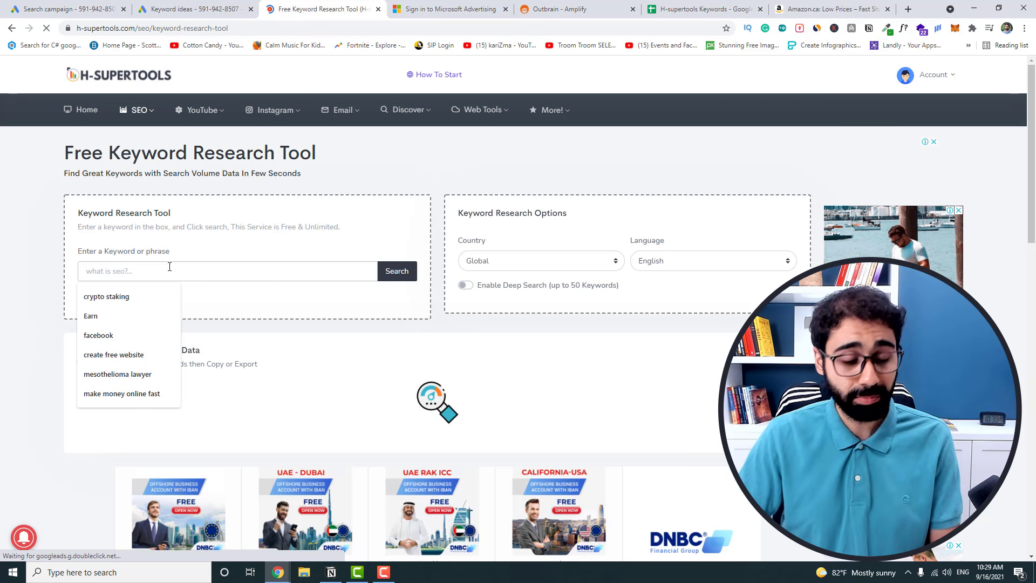
pyautogui.write('seo tools')
pyautogui.press('Return')
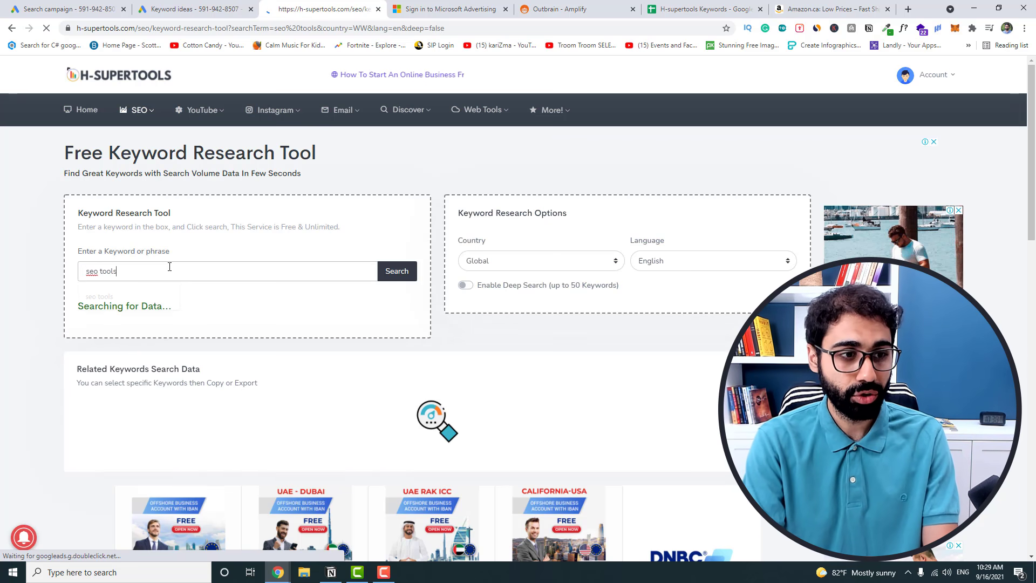
pyautogui.scroll(-3, 551, 276)
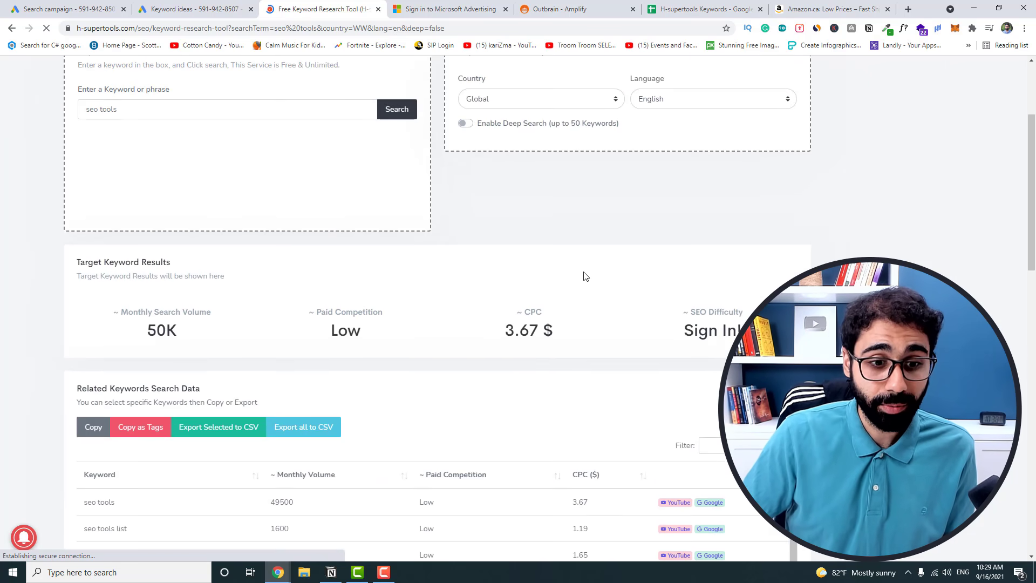
pyautogui.scroll(-5, 552, 276)
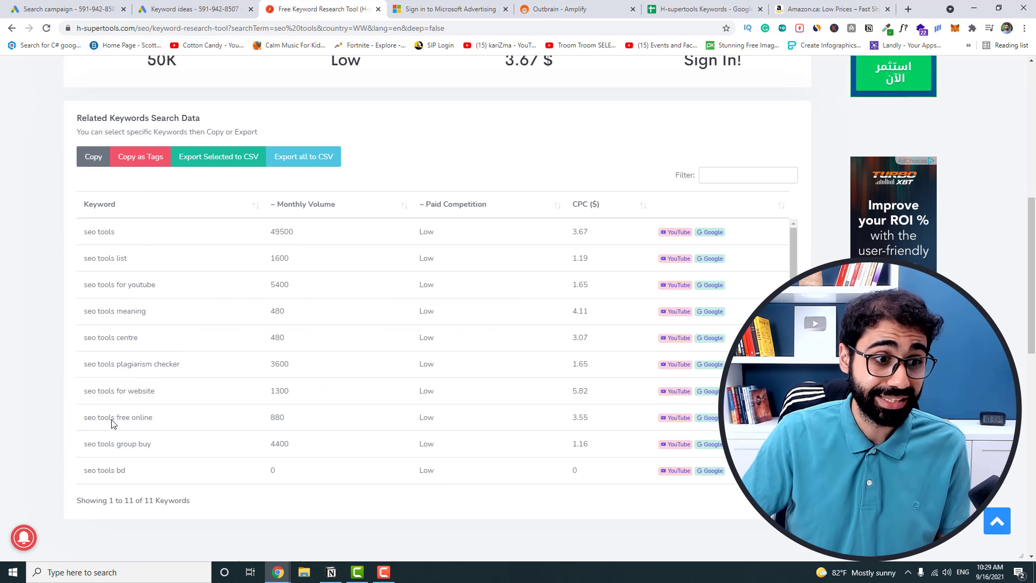
pyautogui.scroll(8, 195, 322)
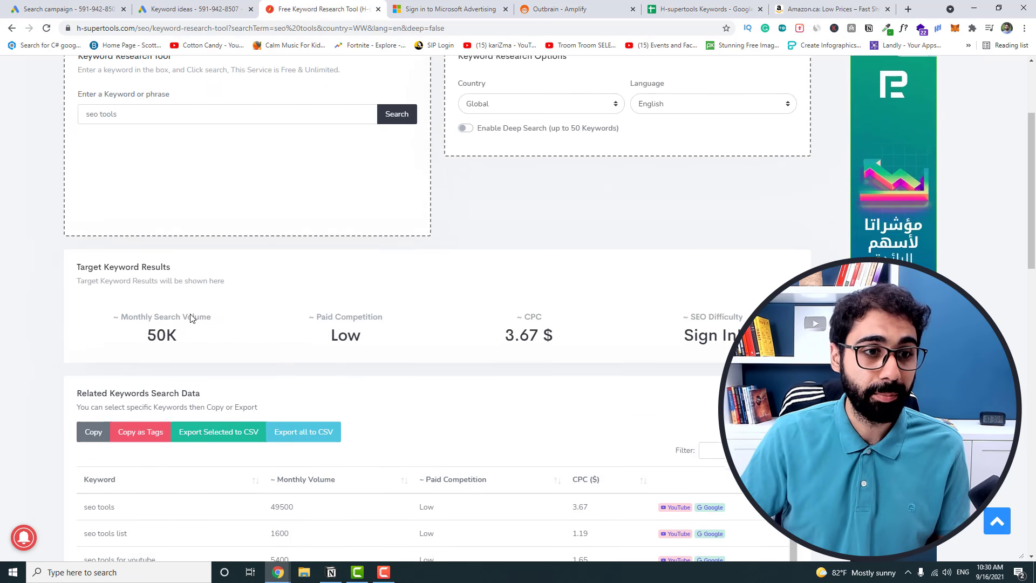
# Search the YouTube Keyword Tool for "seo tools" and examine the monthly volume and difficulty of the related keywords
pyautogui.moveTo(201, 110)
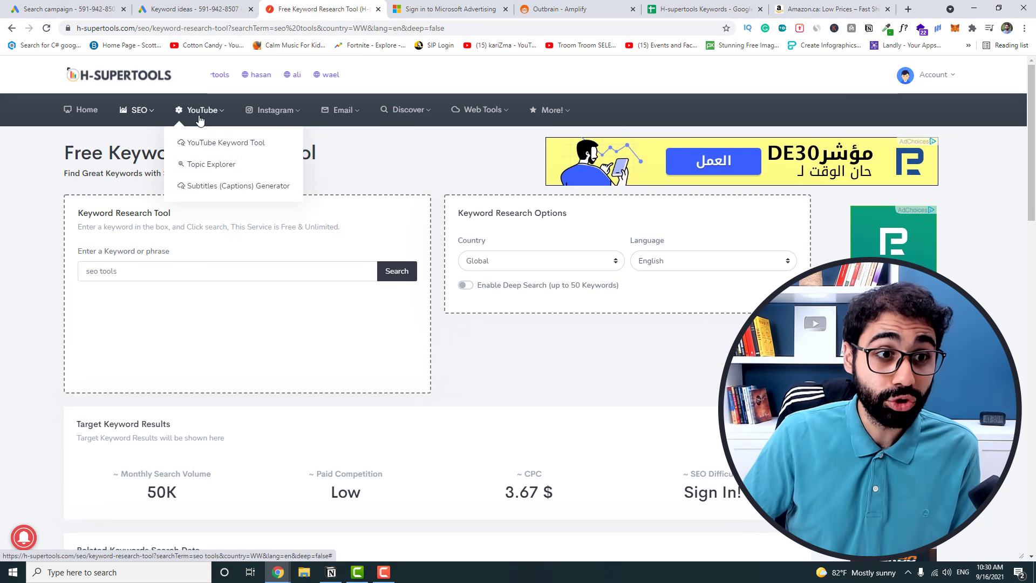
pyautogui.click(225, 143)
pyautogui.write('seo tools')
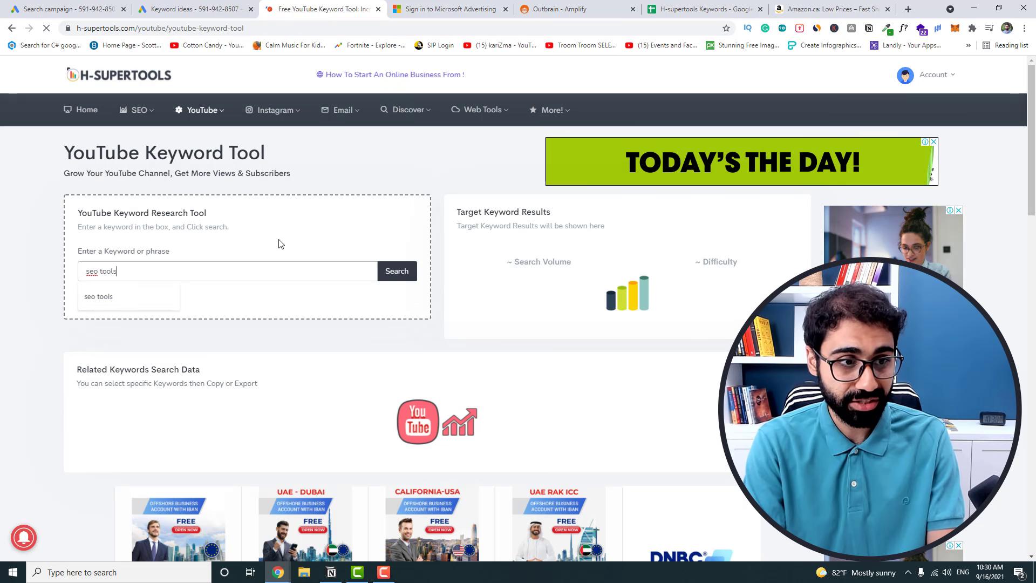
pyautogui.press('Return')
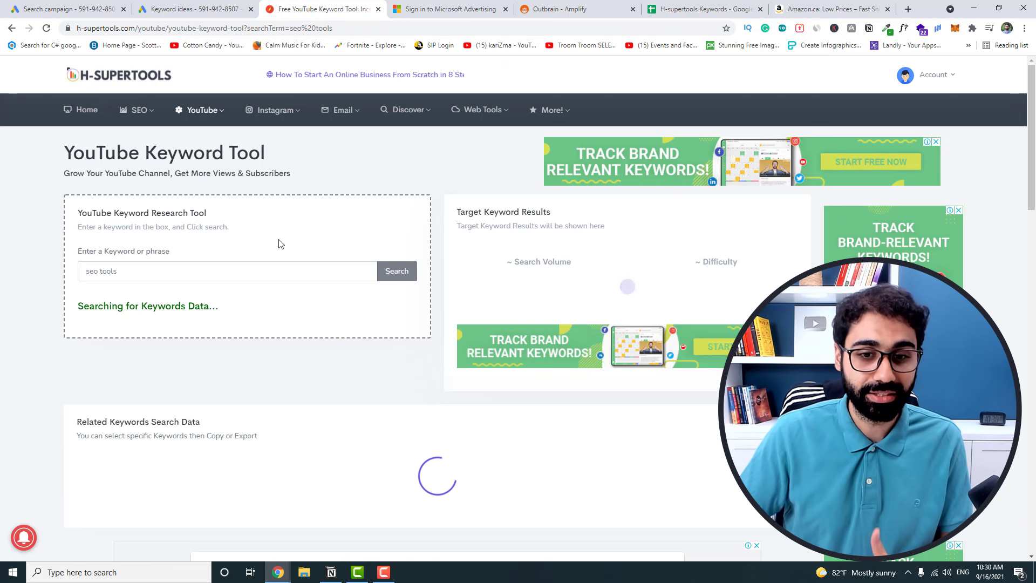
pyautogui.scroll(-8, 351, 172)
pyautogui.scroll(2, 361, 166)
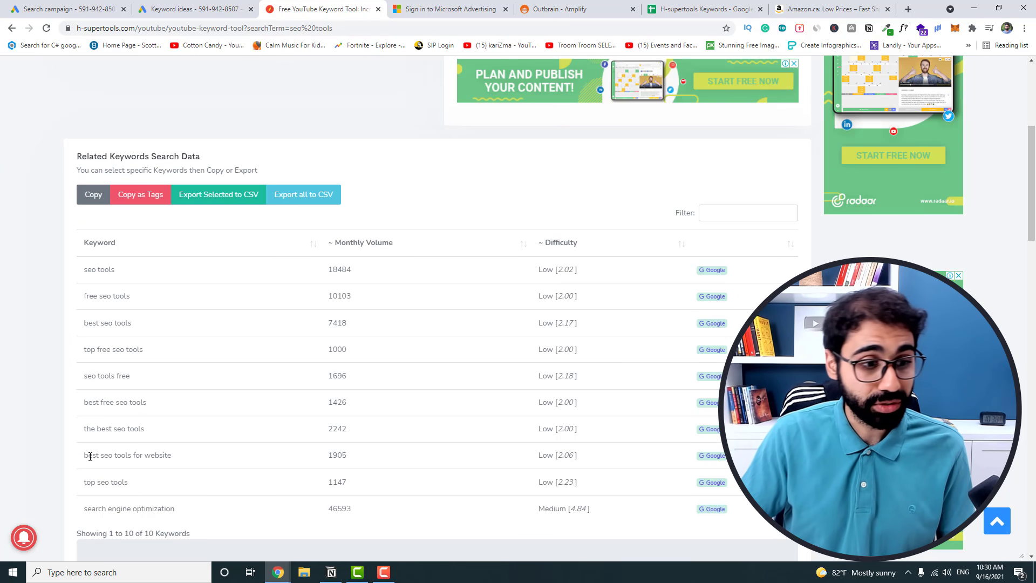
pyautogui.moveTo(90, 455); pyautogui.dragTo(171, 455)
pyautogui.click(172, 455)
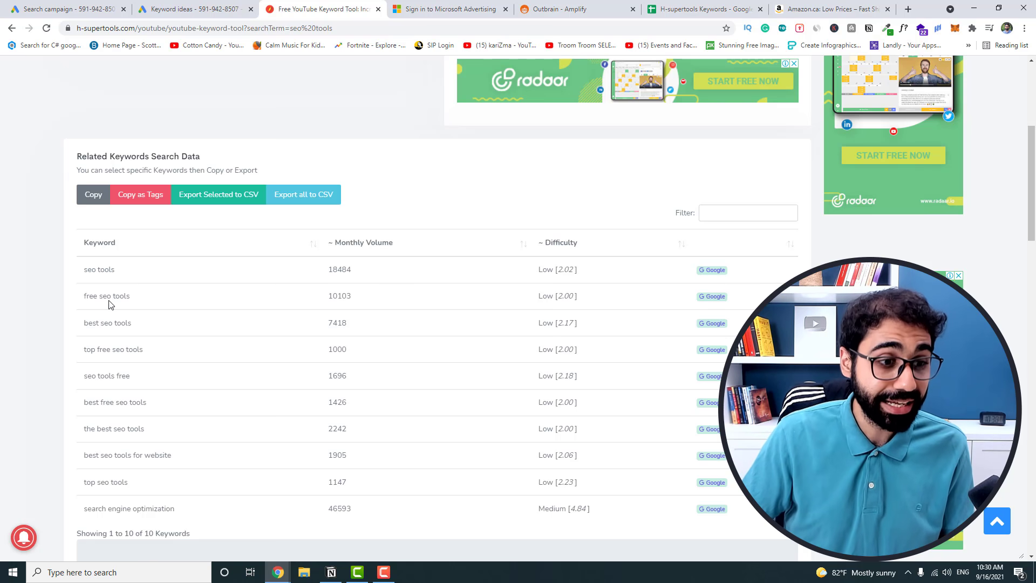
# Look up the related keyword "best seo tools for website" in the Keyword Research Tool and check its volume, competition and CPC
pyautogui.click(710, 455)
pyautogui.scroll(-2, 379, 175)
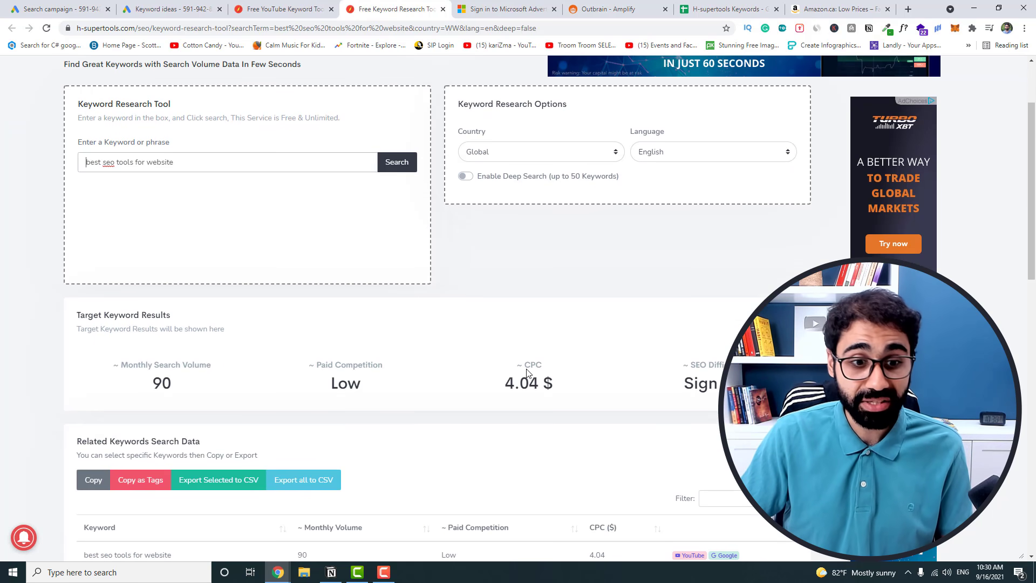
pyautogui.scroll(-6, 513, 326)
pyautogui.scroll(8, 293, 315)
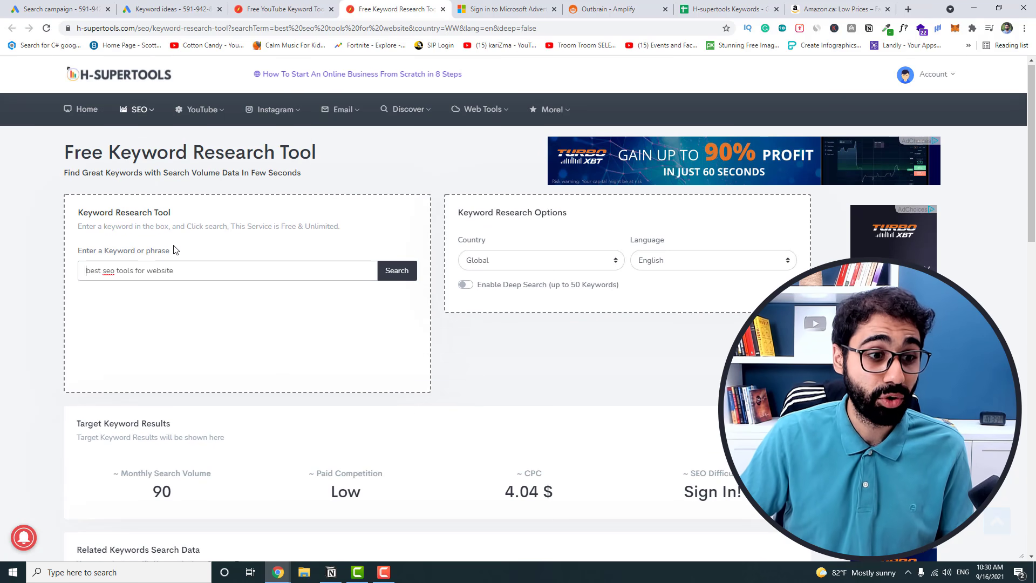
pyautogui.tripleClick(104, 272)
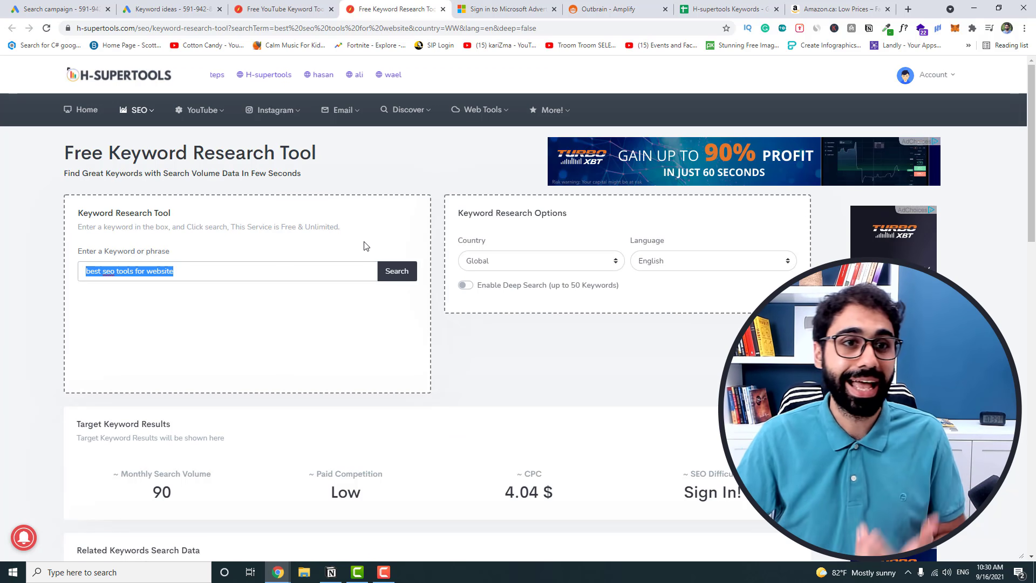
# Search Google for "free seo tools" on a separate page and examine the related search suggestions below the results
pyautogui.hotkey('ctrl', 't')
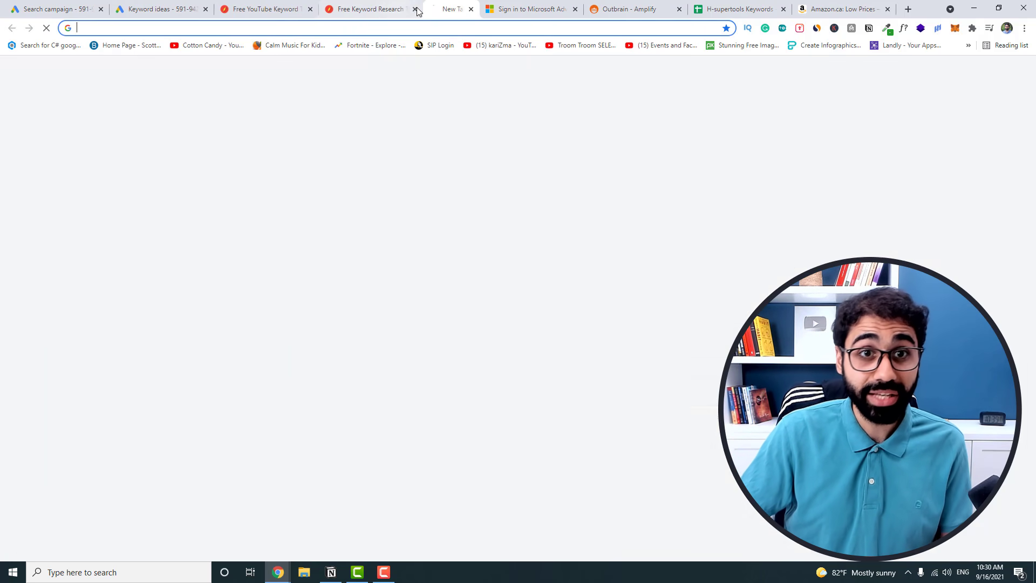
pyautogui.write('google')
pyautogui.write('.com')
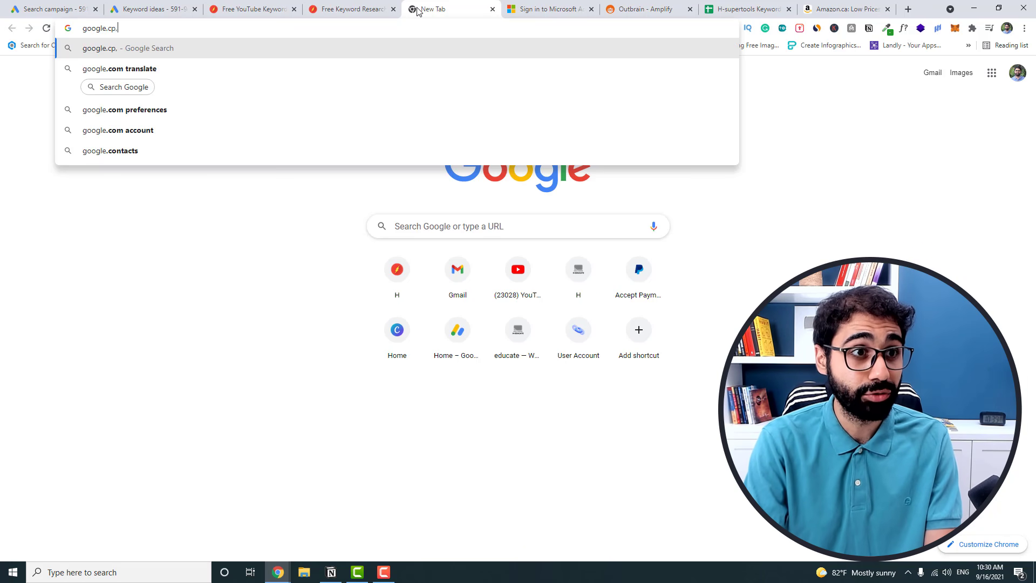
pyautogui.press('Return')
pyautogui.write('free s')
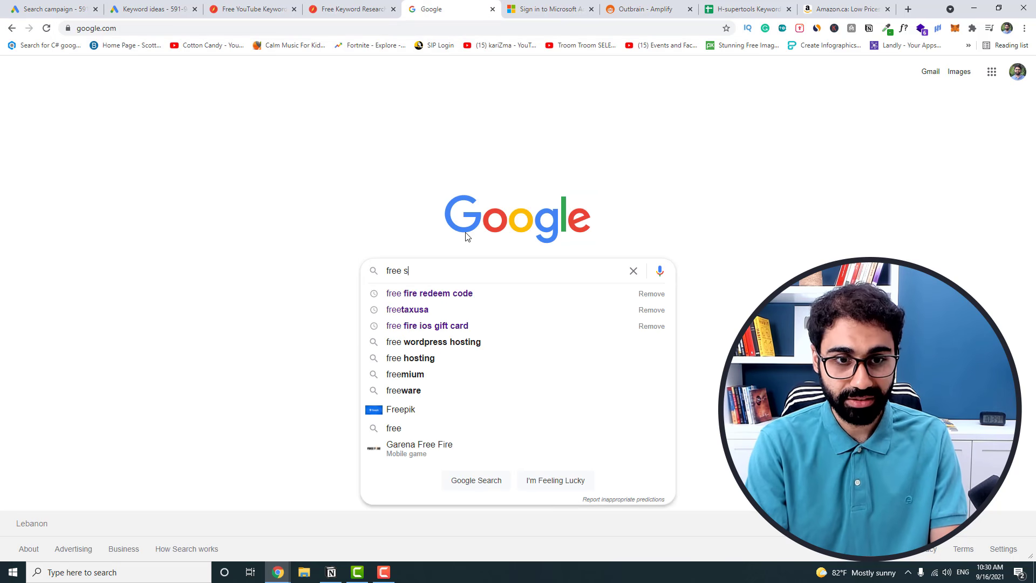
pyautogui.write('eo tools')
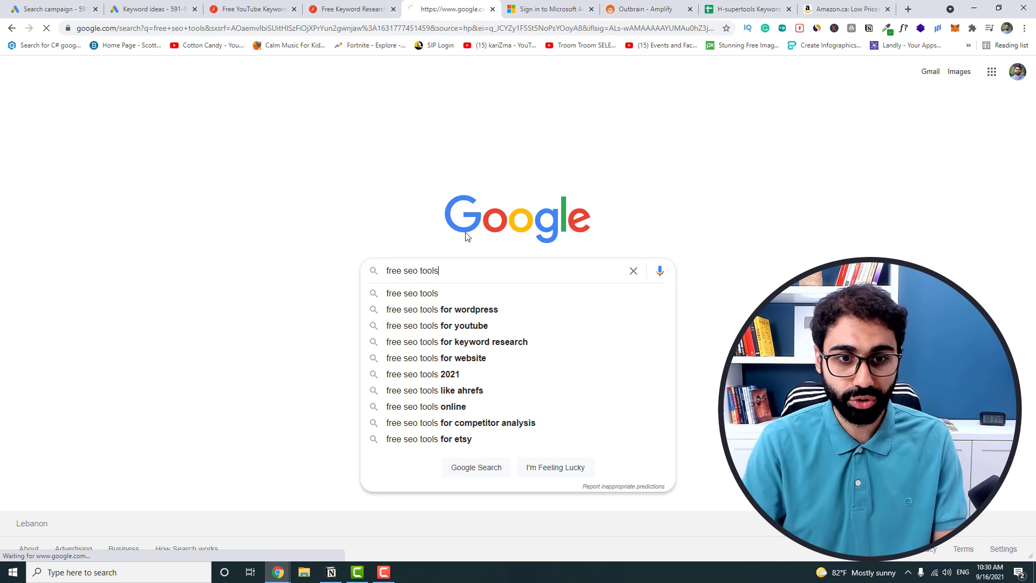
pyautogui.press('Return')
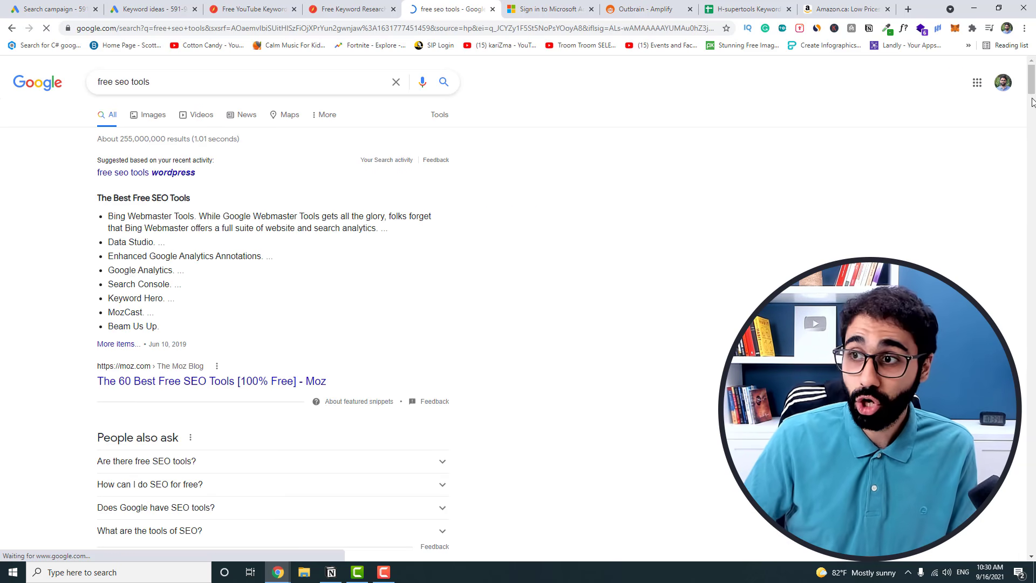
pyautogui.scroll(-20, 867, 225)
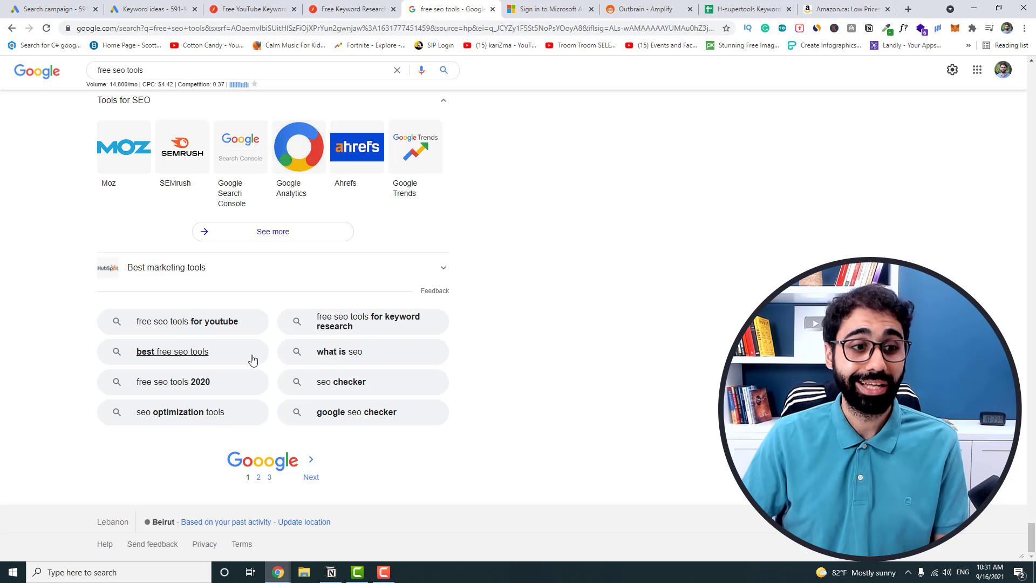
pyautogui.moveTo(1032, 535); pyautogui.dragTo(978, 86)
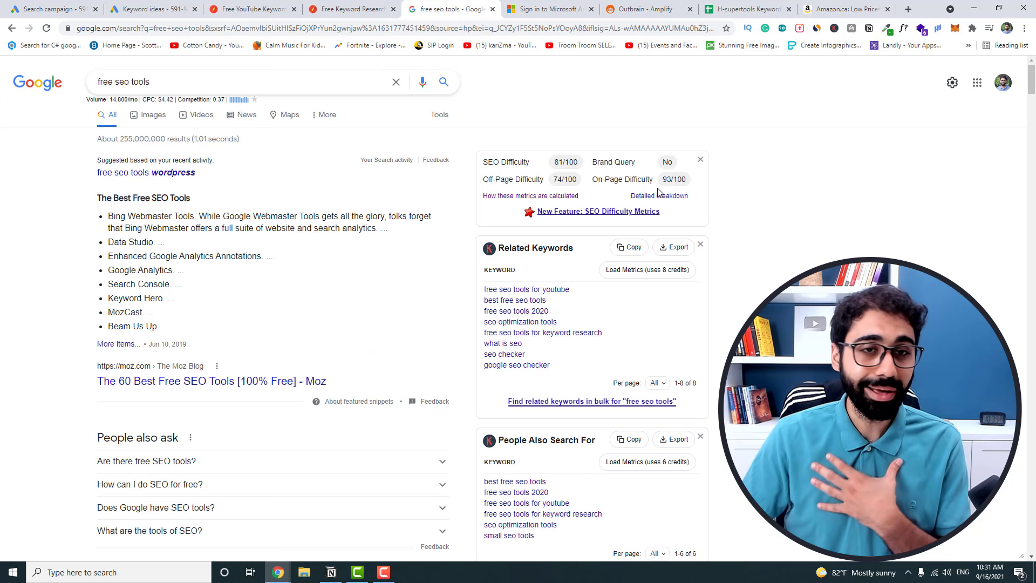
# Switch to the H-supertools Keywords spreadsheet and review its keyword, CPC, search volume and match columns
pyautogui.click(265, 6)
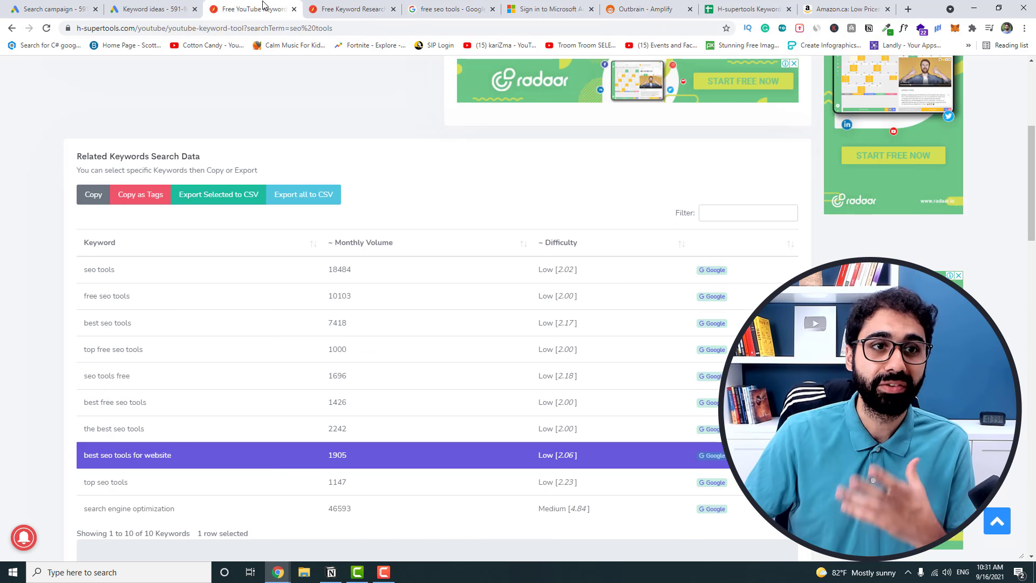
pyautogui.click(159, 6)
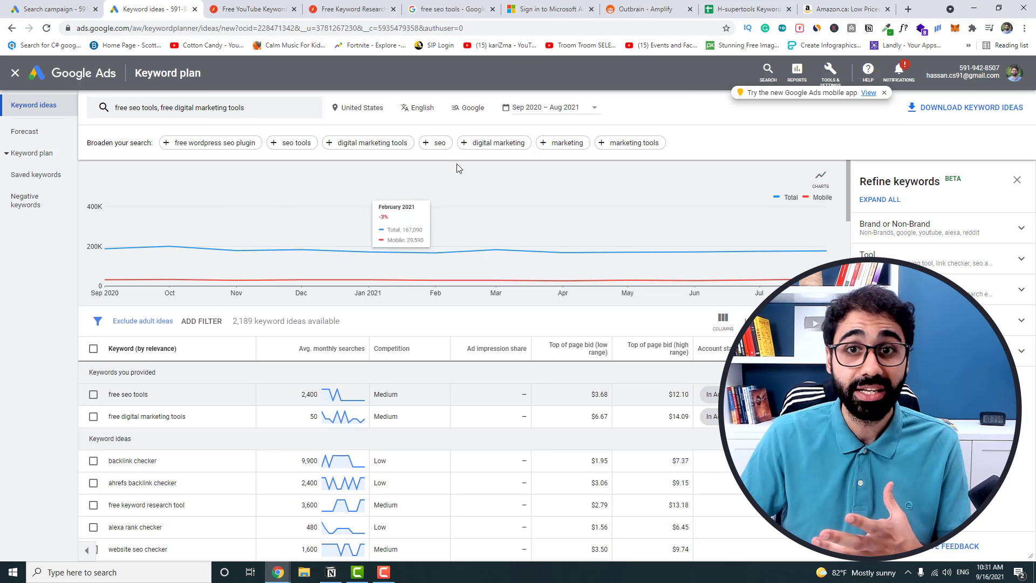
pyautogui.click(747, 9)
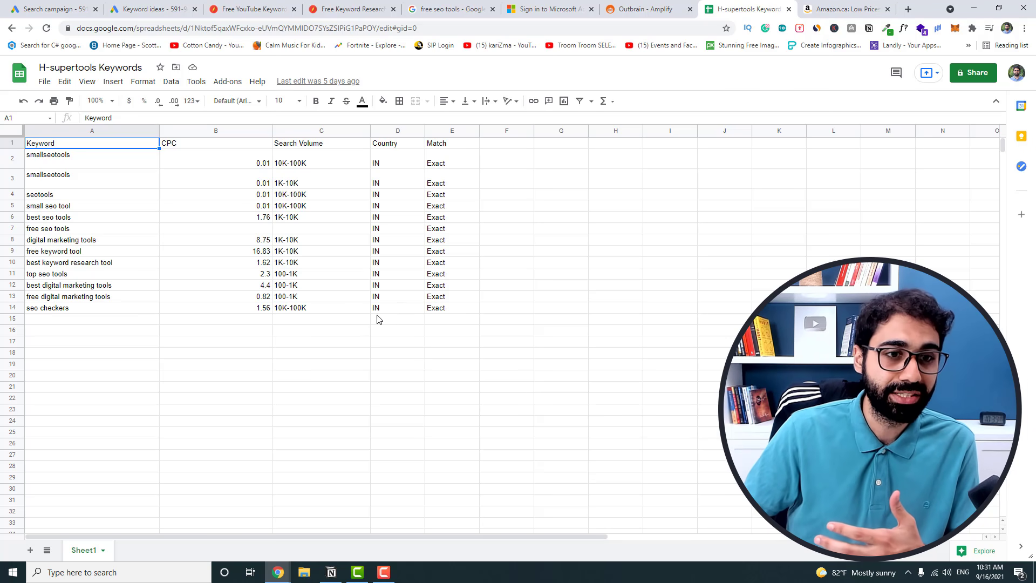
pyautogui.click(91, 163)
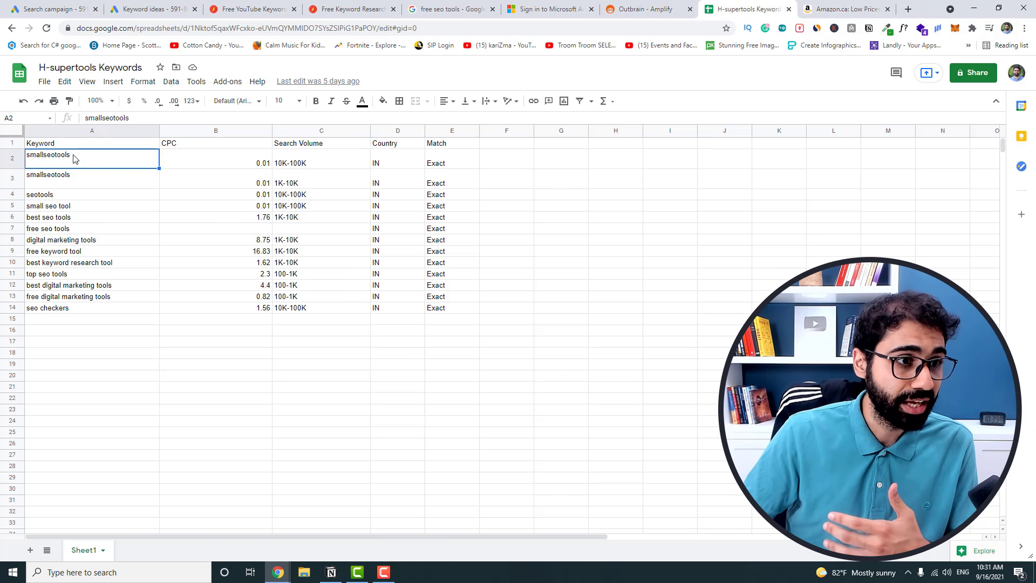
pyautogui.click(215, 156)
pyautogui.hotkey('ctrl', 'shift', 'Down')
pyautogui.moveTo(321, 157); pyautogui.dragTo(324, 290)
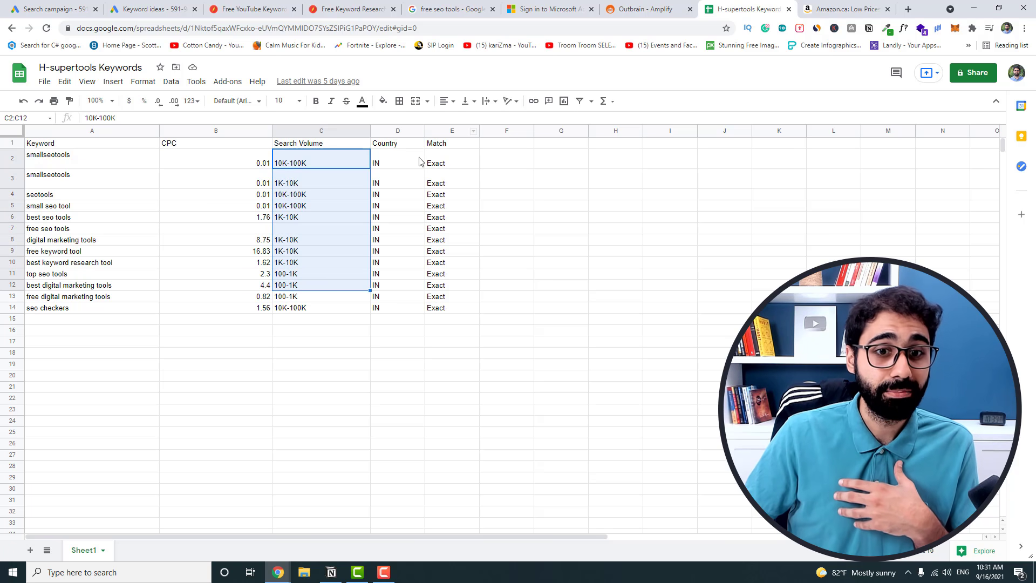
pyautogui.click(455, 161)
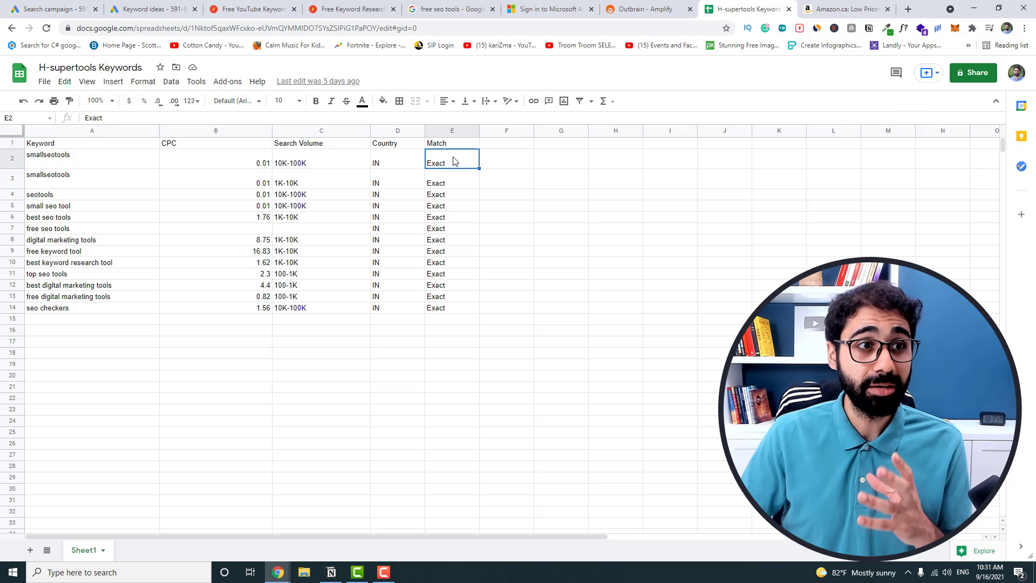
# Return to the Google Ads campaign draft and read the match type notation for the ad group keywords
pyautogui.click(64, 7)
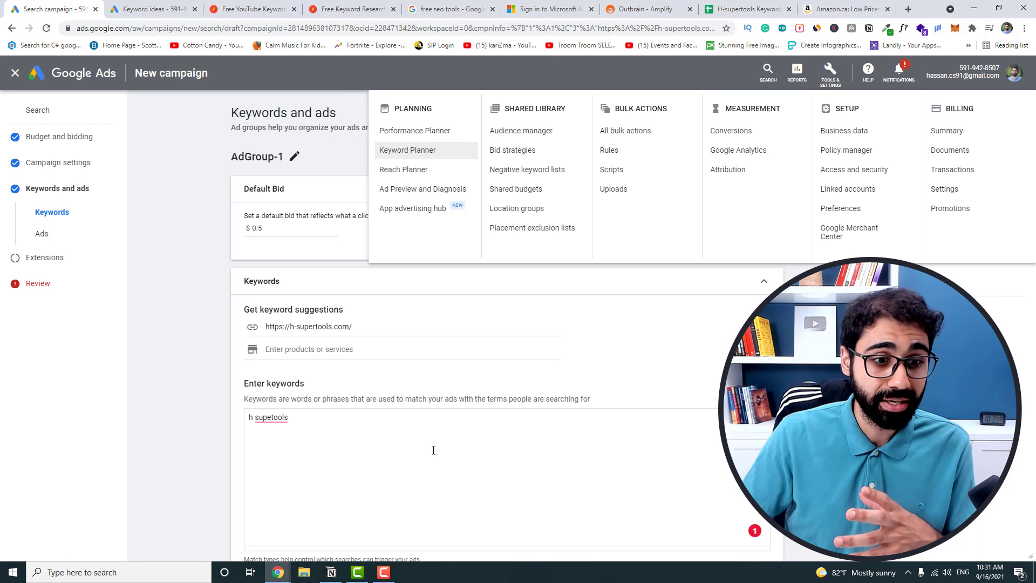
pyautogui.click(430, 447)
pyautogui.scroll(-3, 430, 448)
pyautogui.moveTo(251, 399); pyautogui.dragTo(358, 410)
pyautogui.click(426, 404)
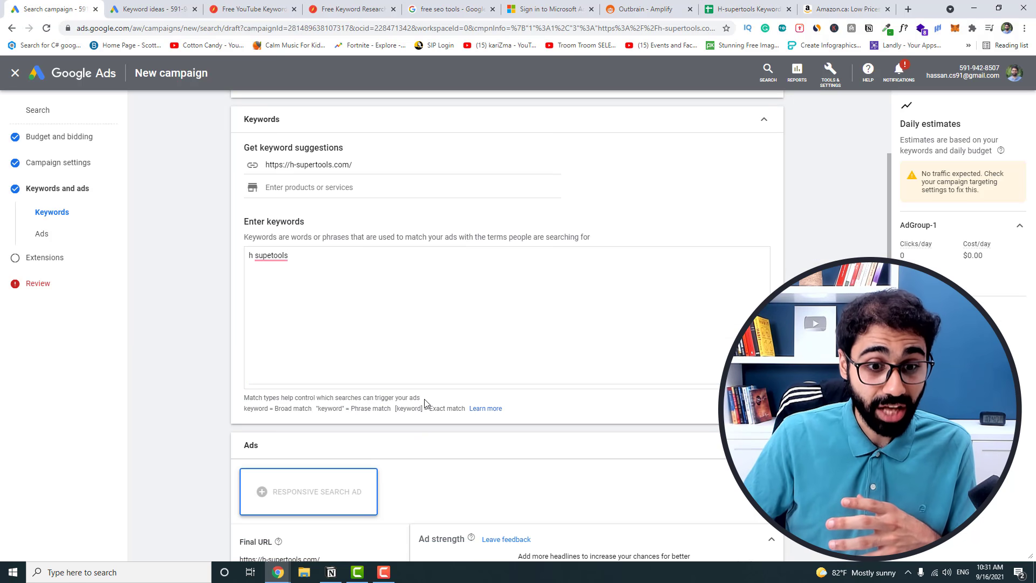
# Turn the ad group keyword "h supetools" into an exact match by enclosing it in square brackets
pyautogui.click(299, 254)
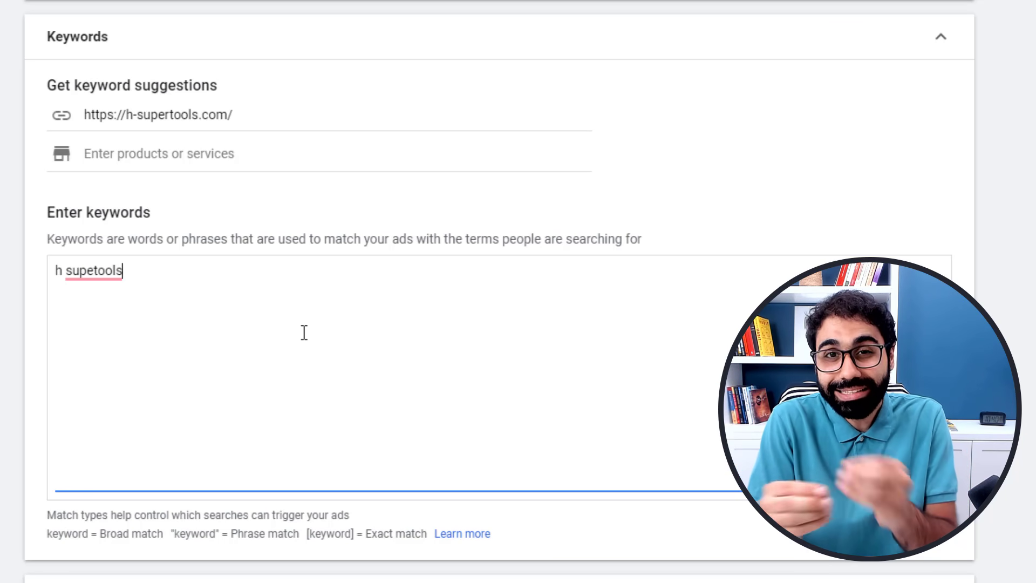
pyautogui.write(']')
pyautogui.doubleClick(57, 270)
pyautogui.write('[h')
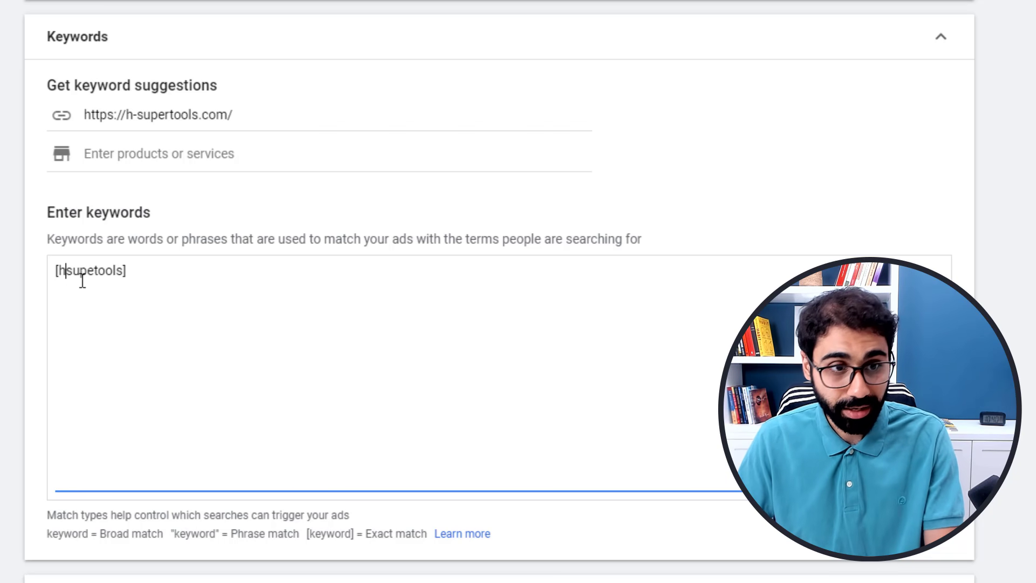
pyautogui.press('Right')
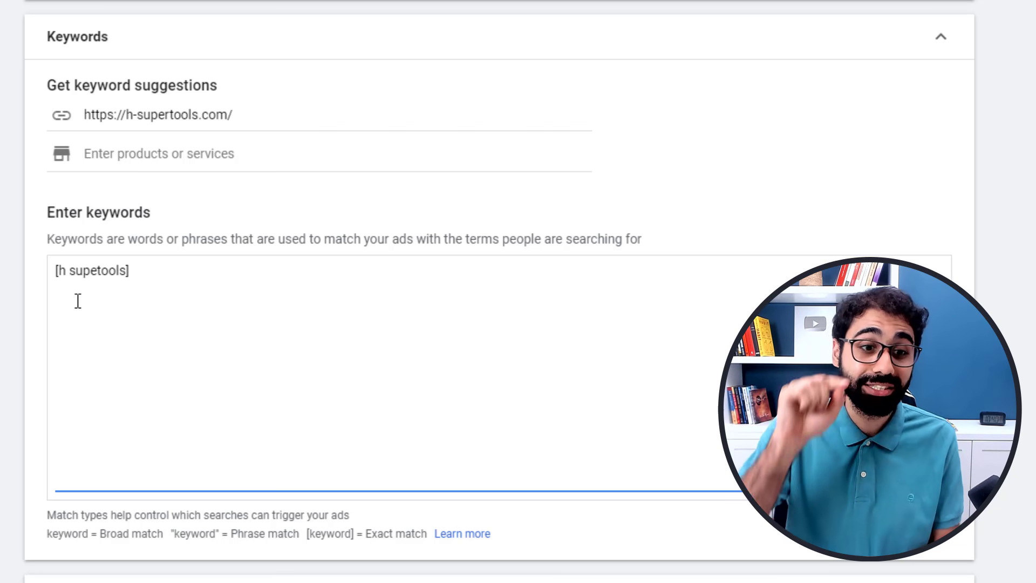
pyautogui.moveTo(367, 533); pyautogui.dragTo(421, 534)
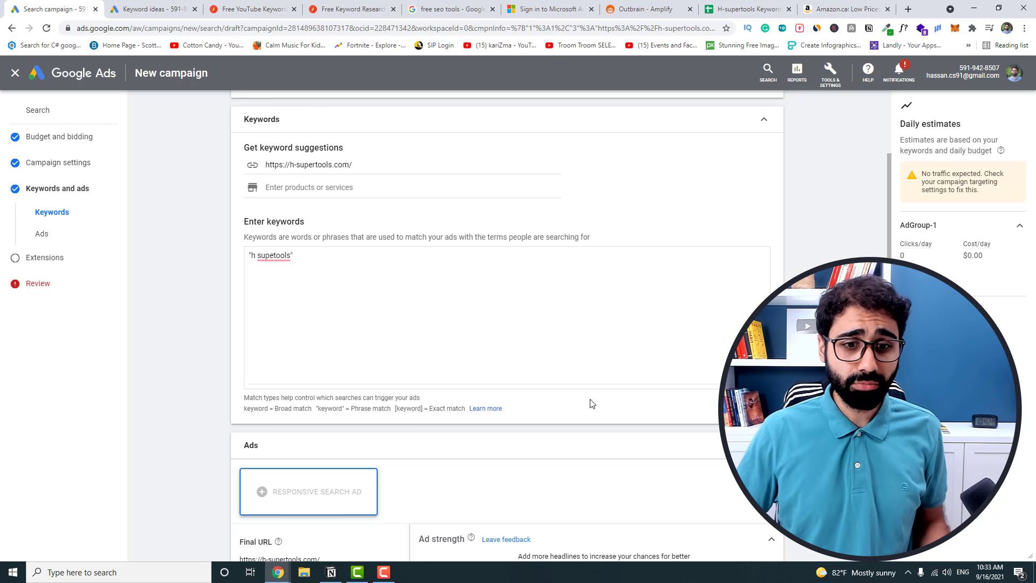
# Open the Google Ads help article on keyword match types, look through it, and return to the campaign draft
pyautogui.rightClick(499, 413)
pyautogui.click(517, 418)
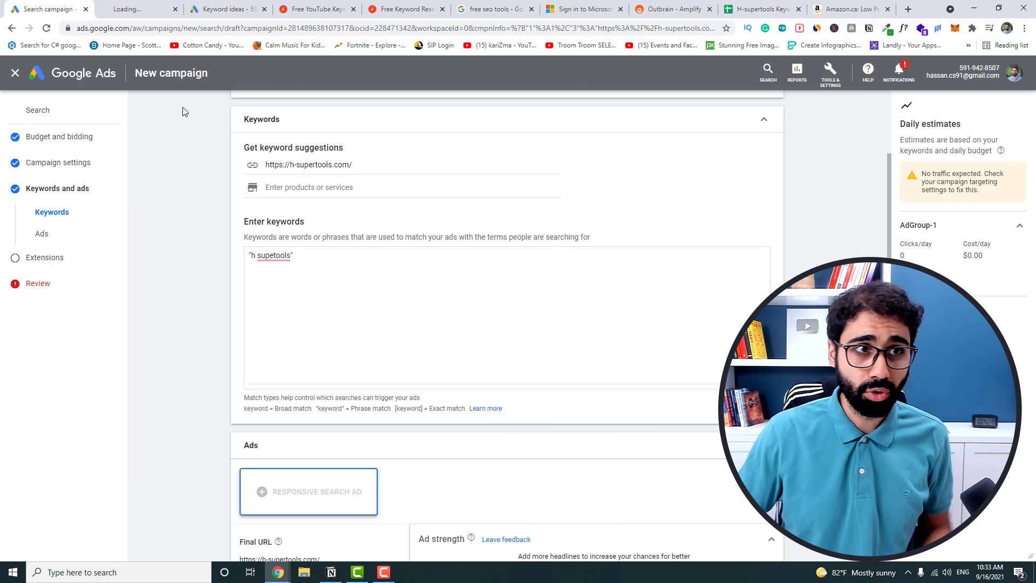
pyautogui.click(133, 15)
pyautogui.scroll(-7, 248, 282)
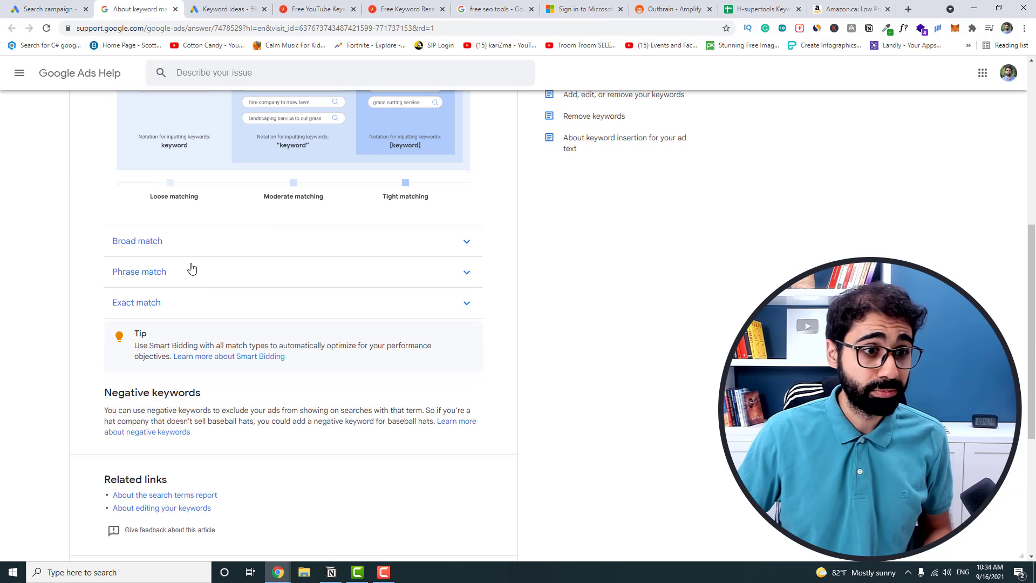
pyautogui.click(44, 7)
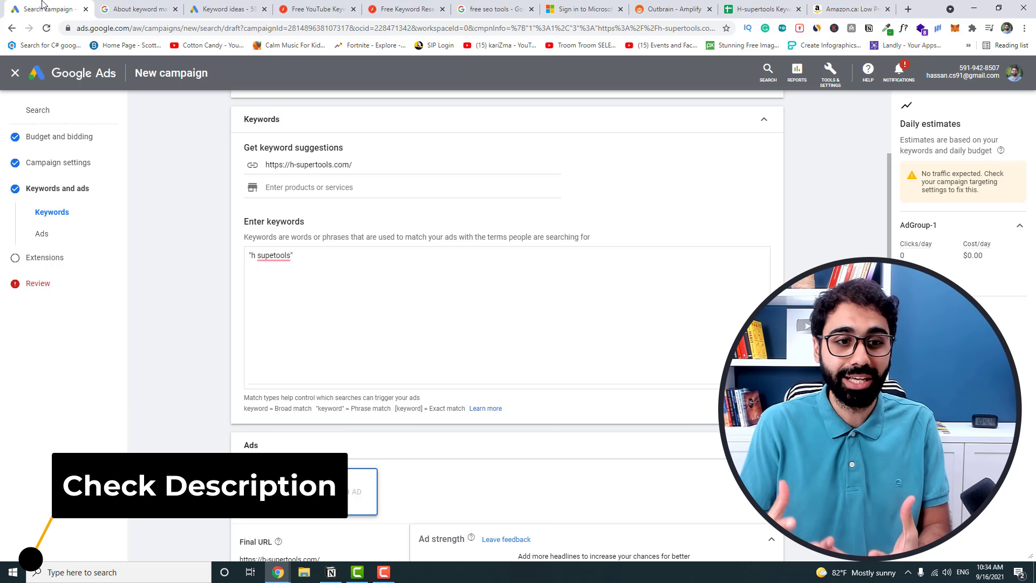
# Copy all keywords from "smallseotools" to "seo checkers" (A2:A14) in the H-supertools Keywords spreadsheet
pyautogui.click(319, 257)
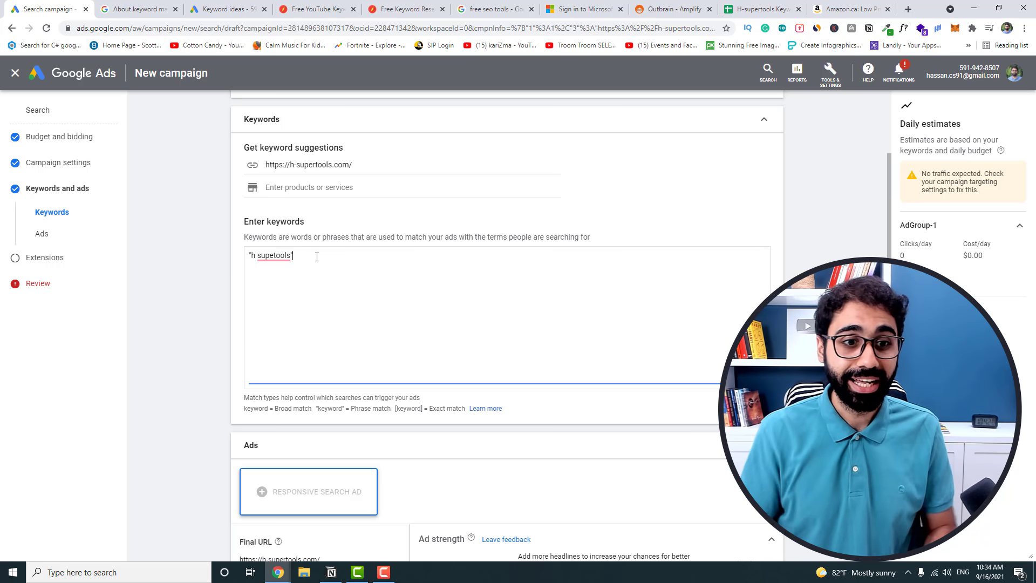
pyautogui.click(275, 255)
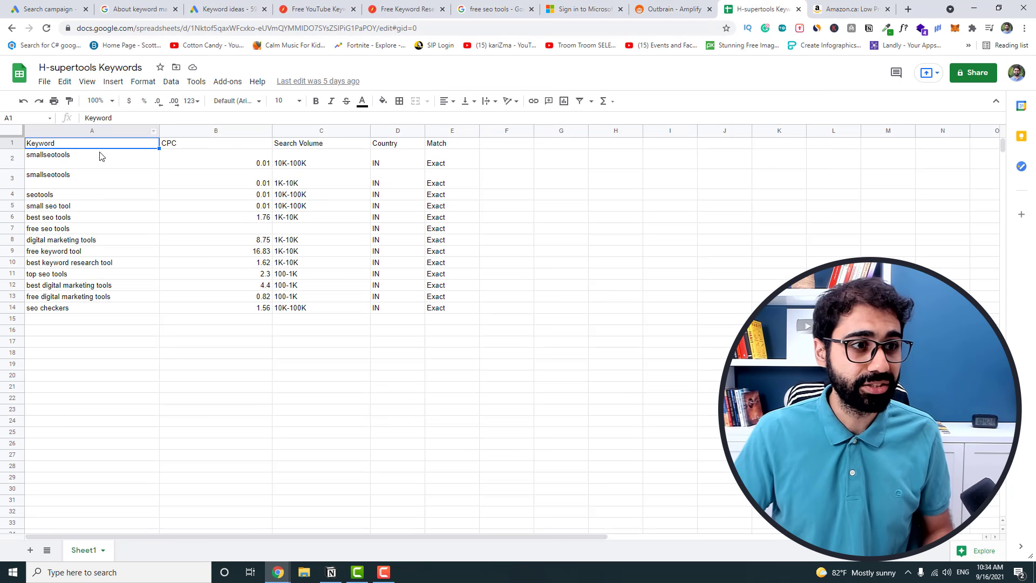
pyautogui.moveTo(100, 156); pyautogui.dragTo(83, 309)
pyautogui.hotkey('ctrl', 'c')
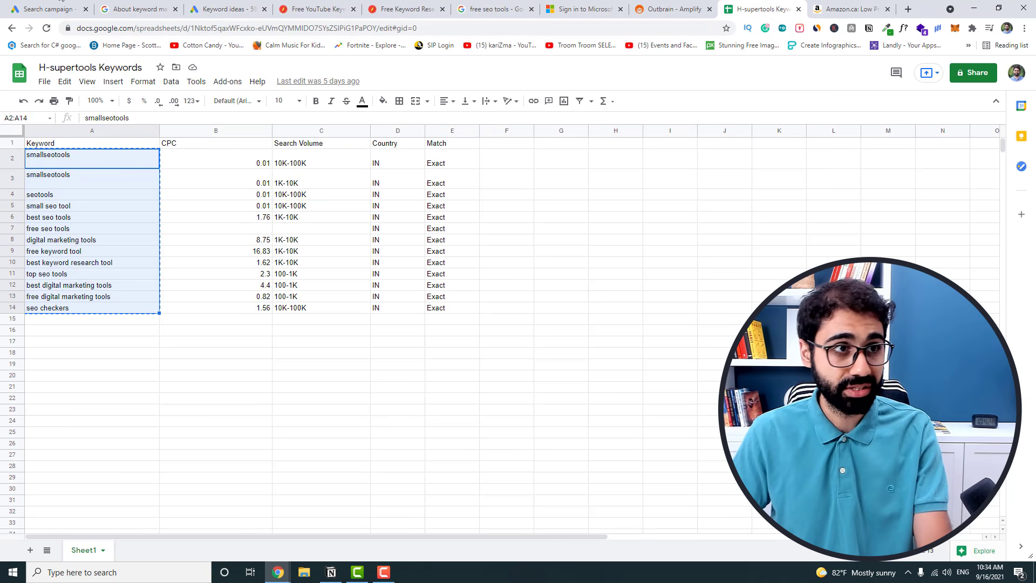
# Replace the ad group's keywords with the copied list and remove the stray quotation marks and line breaks around the "smallseotools" entries
pyautogui.click(52, 9)
pyautogui.click(310, 279)
pyautogui.hotkey('ctrl', 'a')
pyautogui.hotkey('ctrl', 'v')
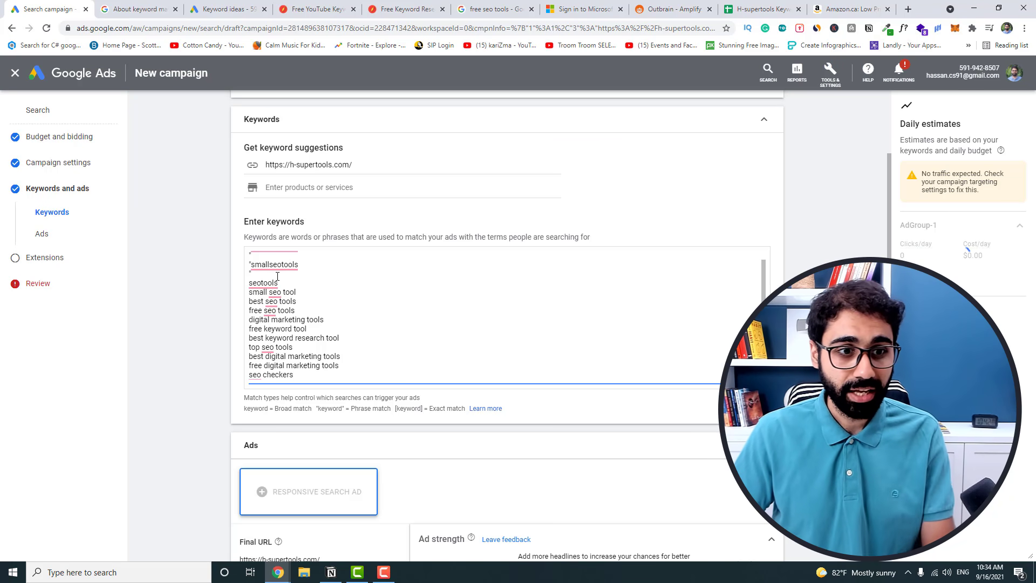
pyautogui.click(250, 275)
pyautogui.press('BackSpace')
pyautogui.press('BackSpace')
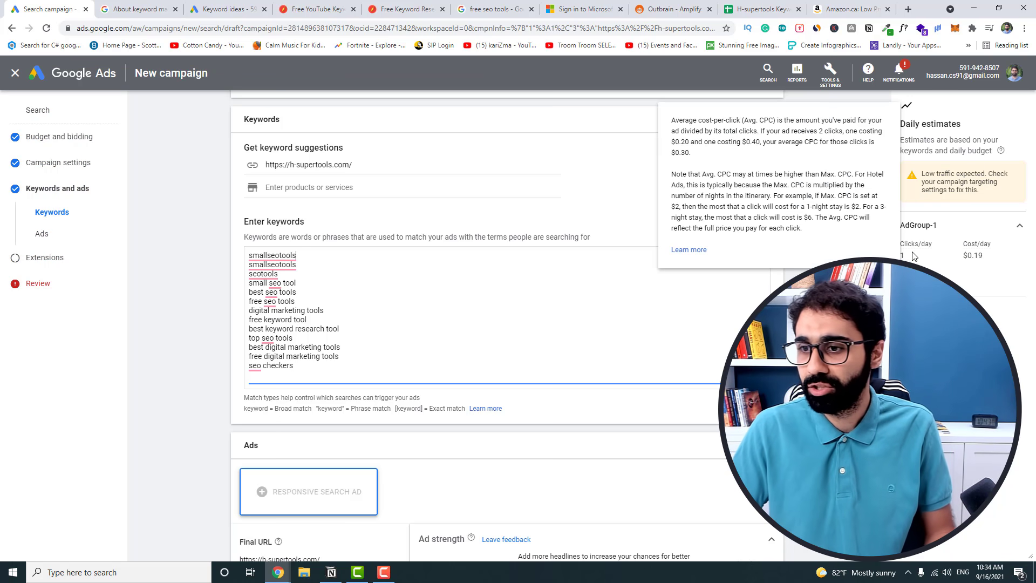
# Look over the ad group's default bid and keyword list, and the responsive search ad's final URL
pyautogui.scroll(-3, 337, 302)
pyautogui.scroll(5, 378, 324)
pyautogui.scroll(-1, 404, 337)
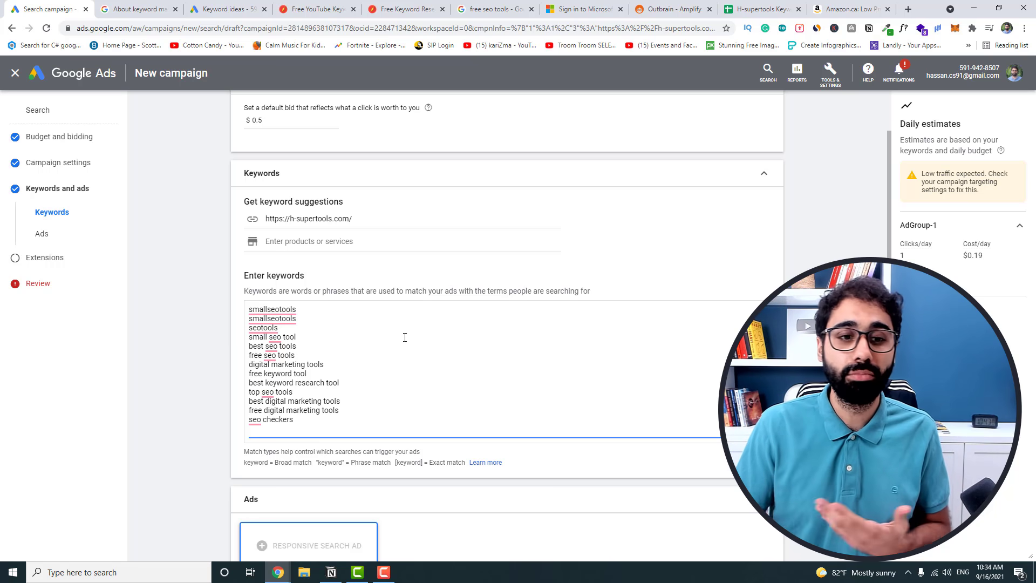
pyautogui.scroll(-7, 528, 159)
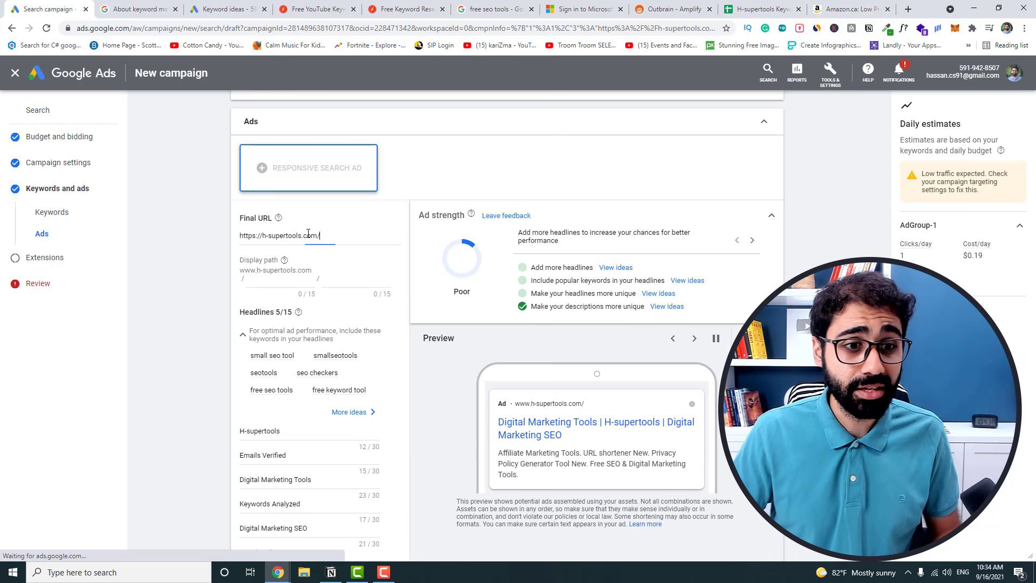
pyautogui.moveTo(317, 233); pyautogui.dragTo(289, 229)
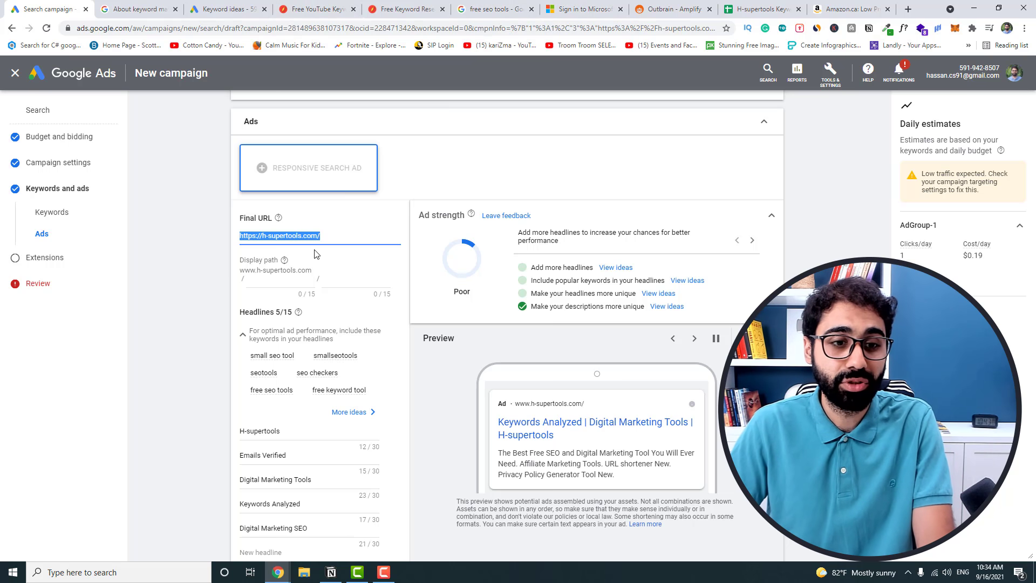
pyautogui.click(329, 236)
pyautogui.moveTo(328, 236); pyautogui.dragTo(238, 238)
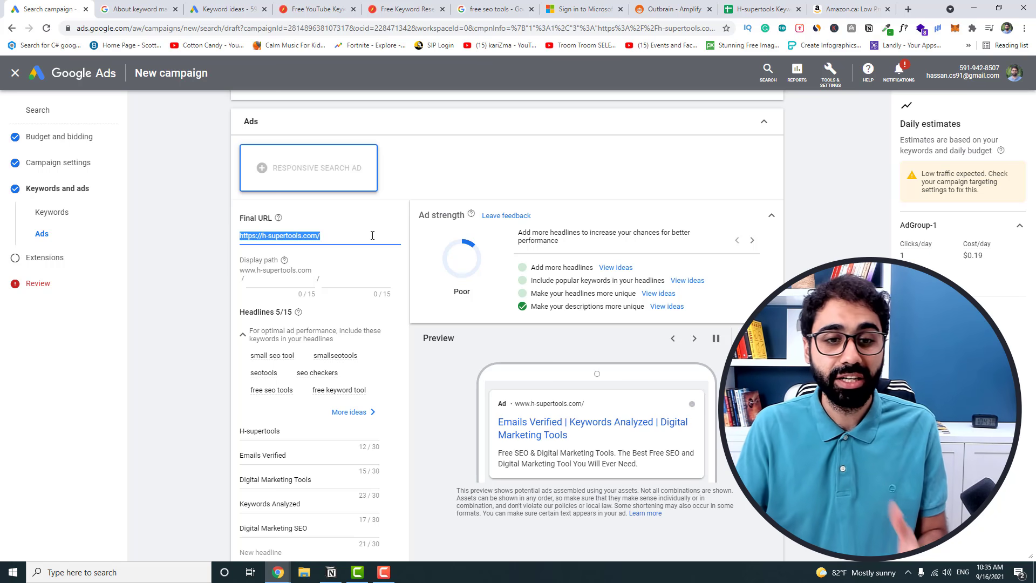
pyautogui.click(316, 238)
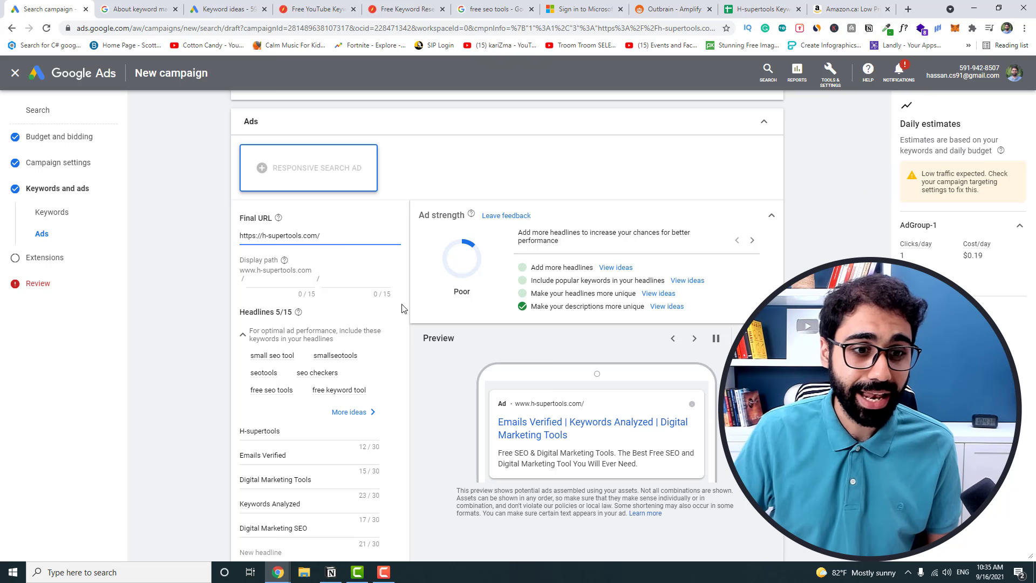
# Examine the responsive search ad's headlines, descriptions, preview and ad strength
pyautogui.scroll(-1, 380, 278)
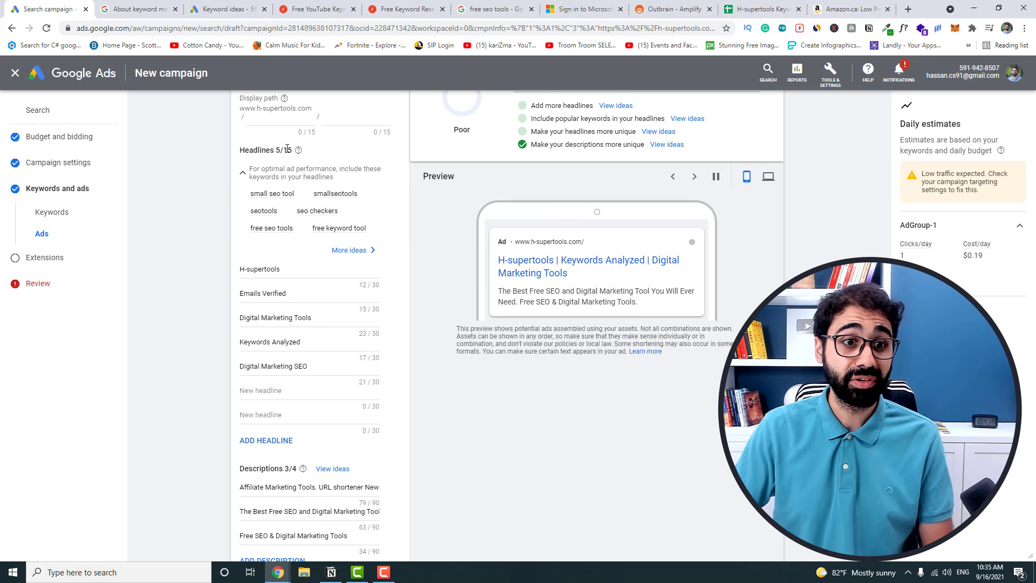
pyautogui.scroll(-2, 309, 308)
pyautogui.scroll(2, 331, 313)
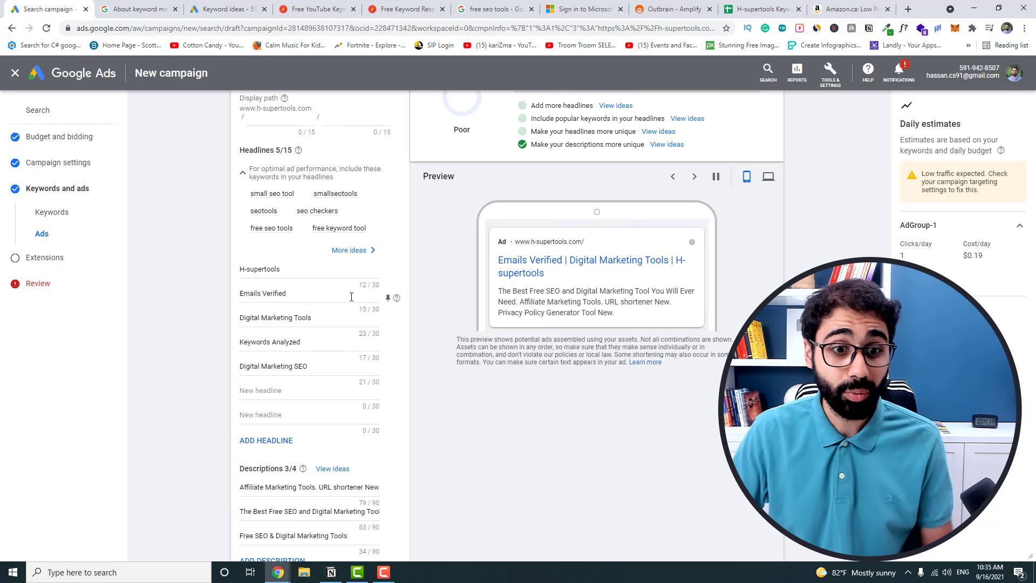
pyautogui.scroll(1, 357, 284)
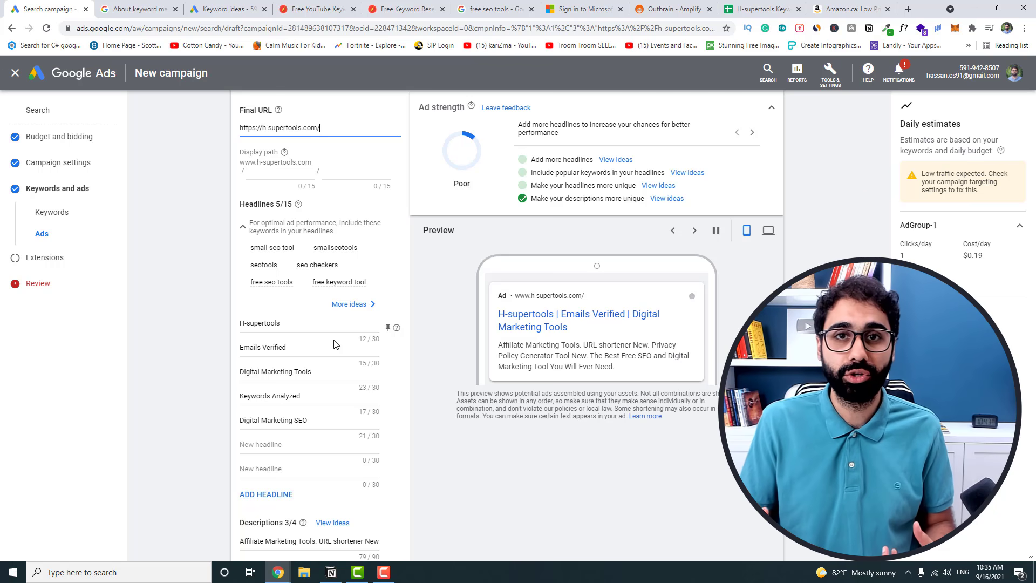
pyautogui.scroll(-3, 334, 344)
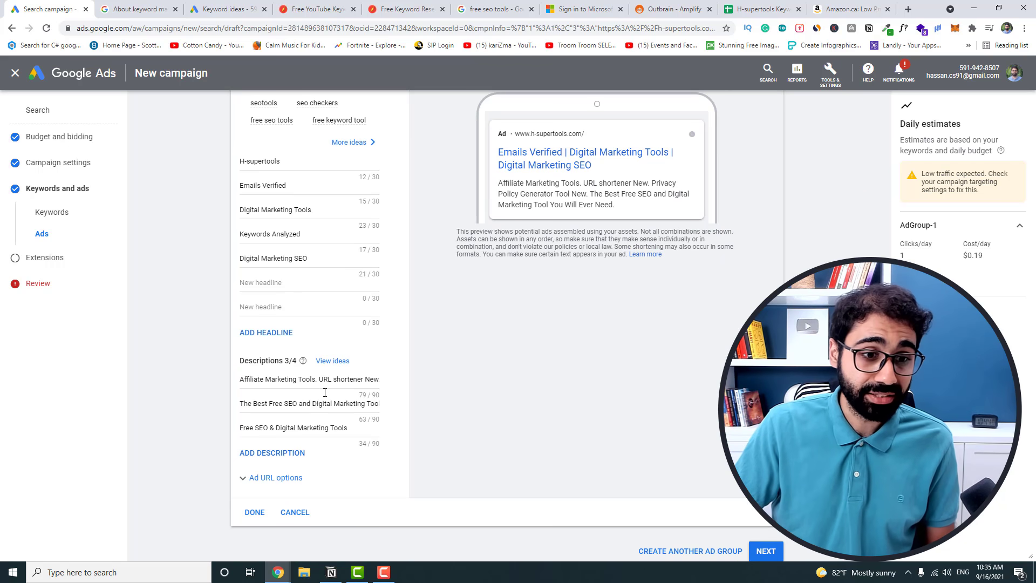
pyautogui.scroll(6, 556, 393)
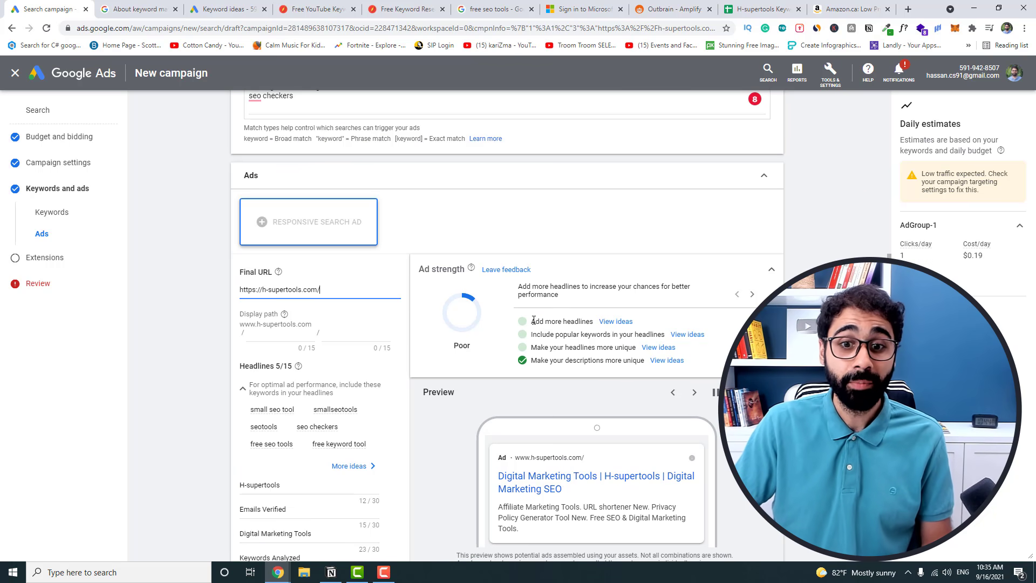
# View the ideas for more headlines, including online availability and shipping, and replace the headline "Emails Verified" with "Best SEO Tools"
pyautogui.click(616, 321)
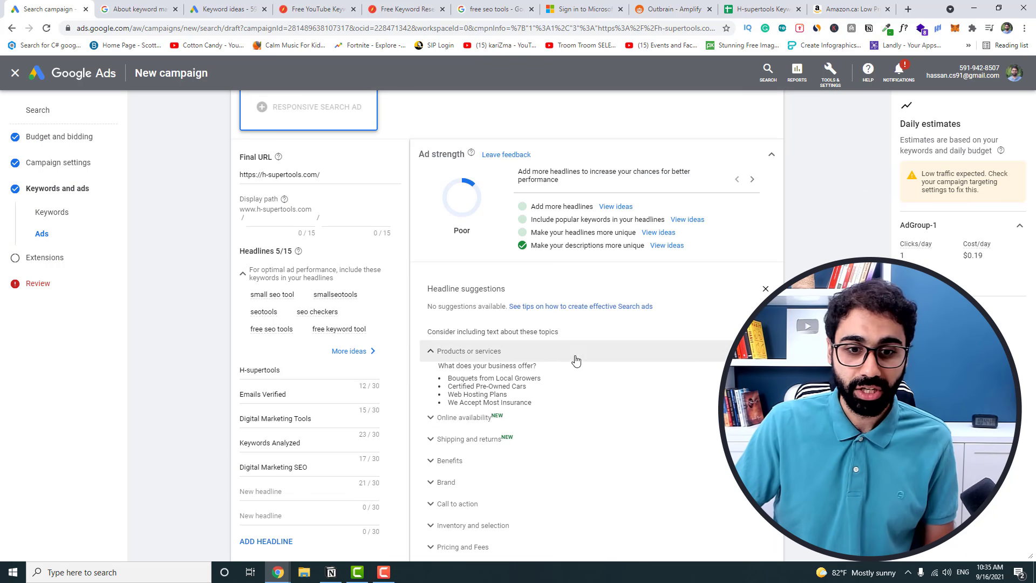
pyautogui.click(463, 419)
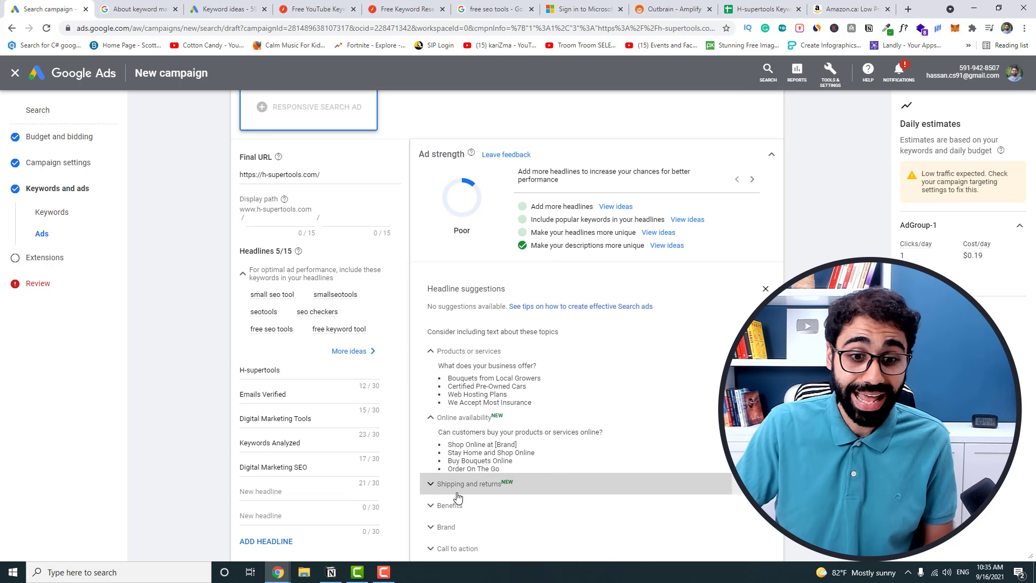
pyautogui.click(465, 483)
pyautogui.moveTo(294, 395); pyautogui.dragTo(226, 395)
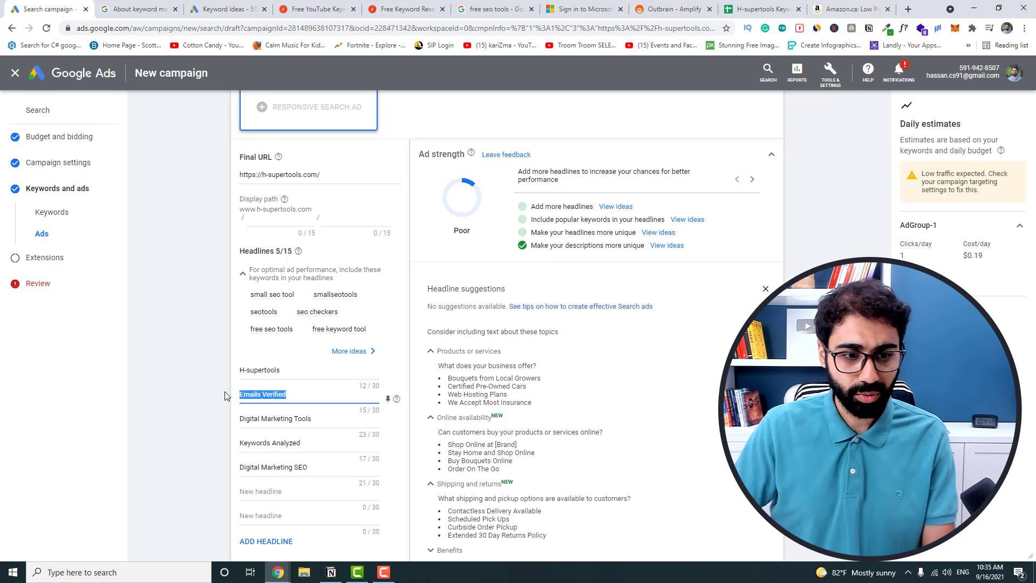
pyautogui.write('Best SEO Tools')
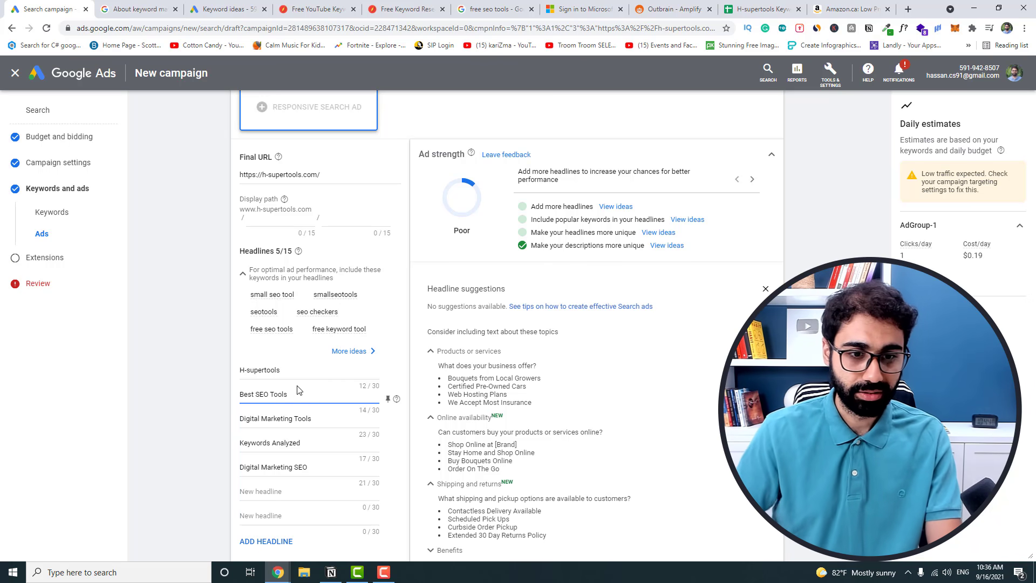
# View the ad strength ideas for including popular keywords and making the headlines more unique
pyautogui.click(297, 490)
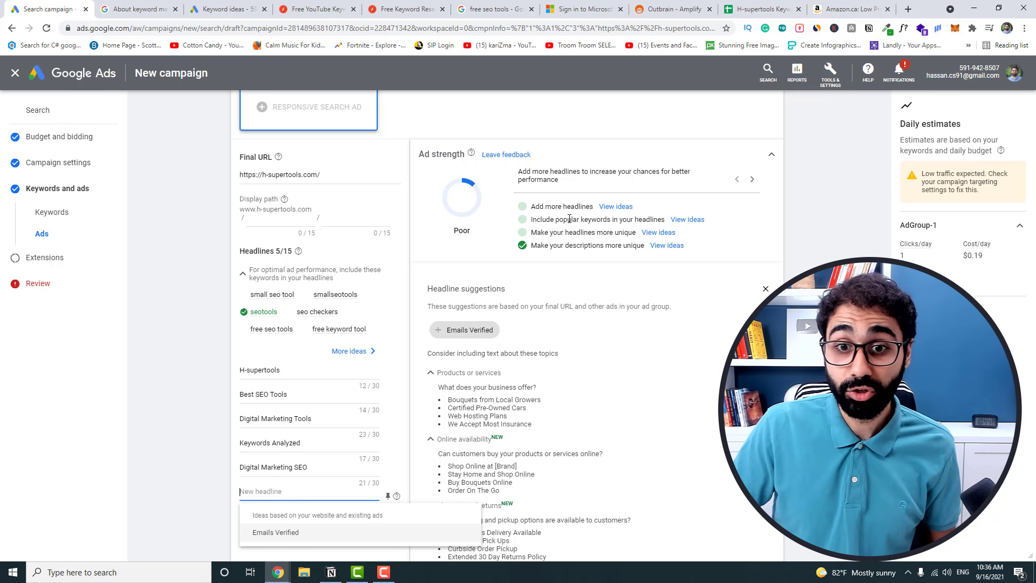
pyautogui.click(679, 225)
pyautogui.scroll(-2, 459, 249)
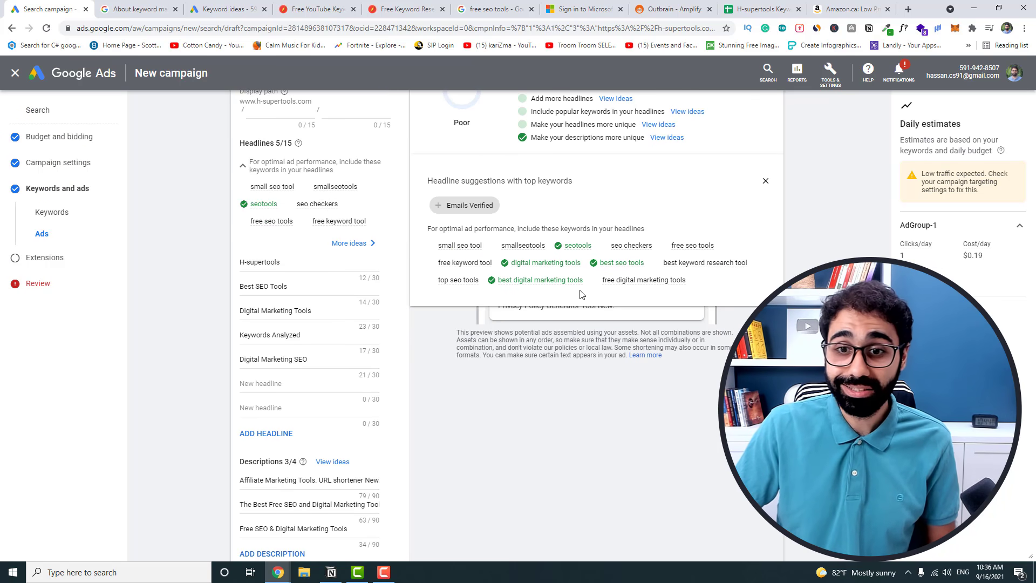
pyautogui.scroll(2, 581, 325)
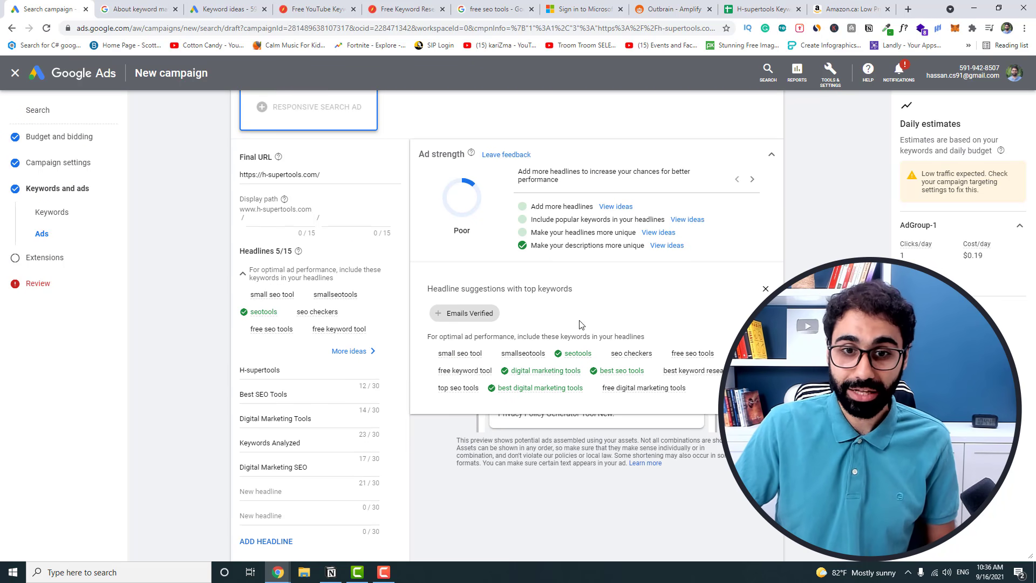
pyautogui.click(657, 234)
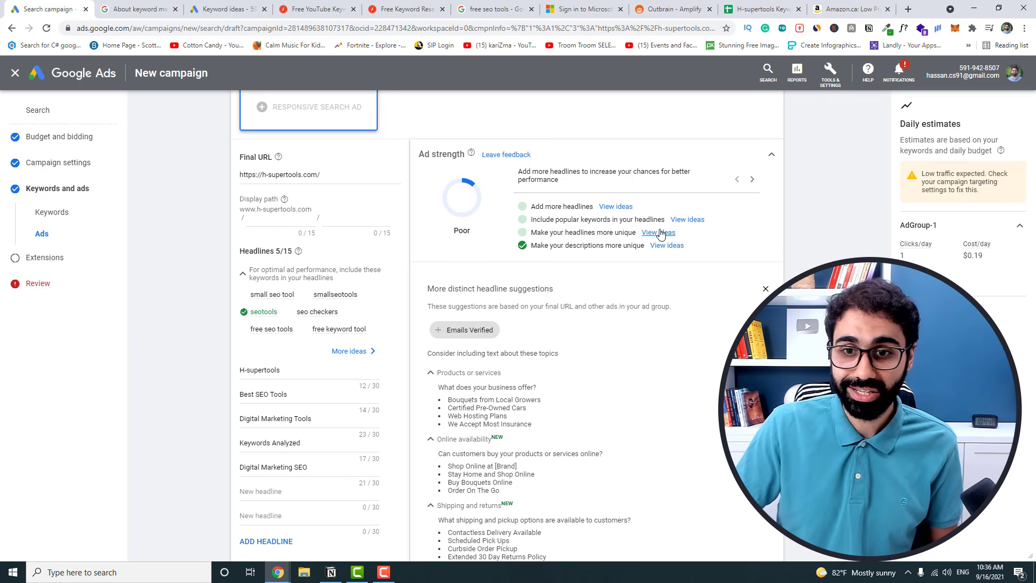
pyautogui.scroll(-2, 540, 275)
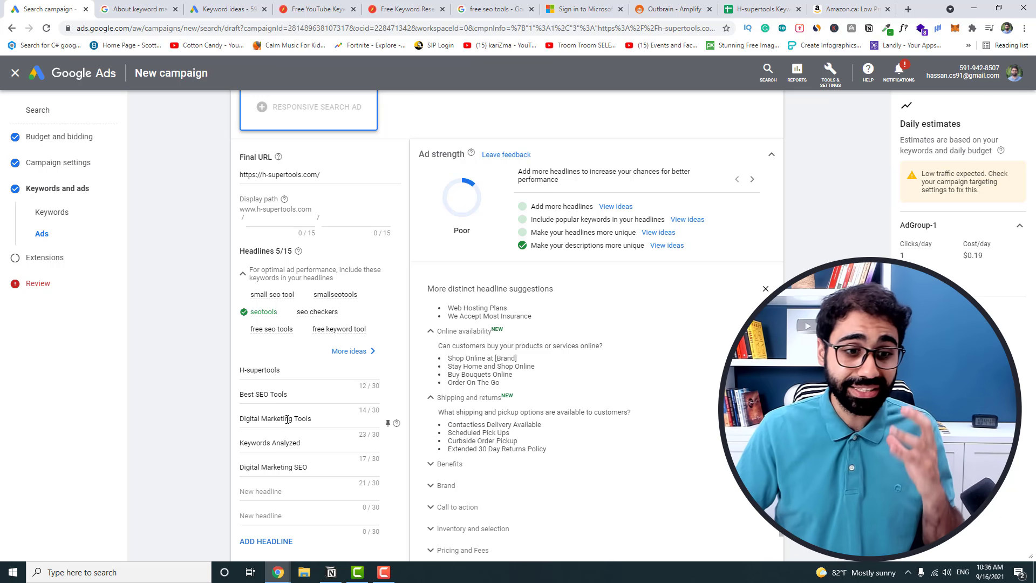
# Pin the headline "H-supertools" so that it shows only in position 3
pyautogui.scroll(-3, 292, 426)
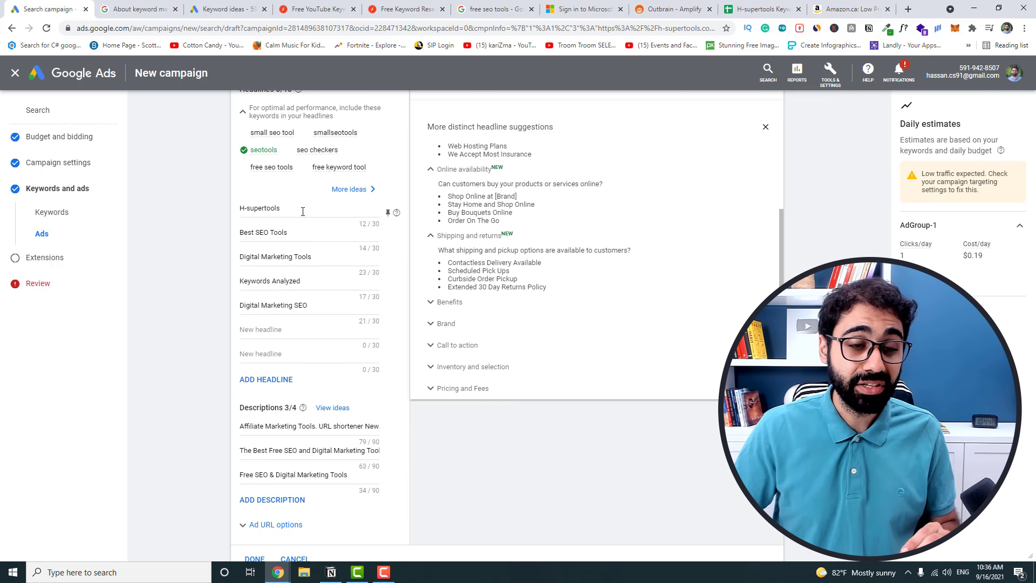
pyautogui.click(388, 212)
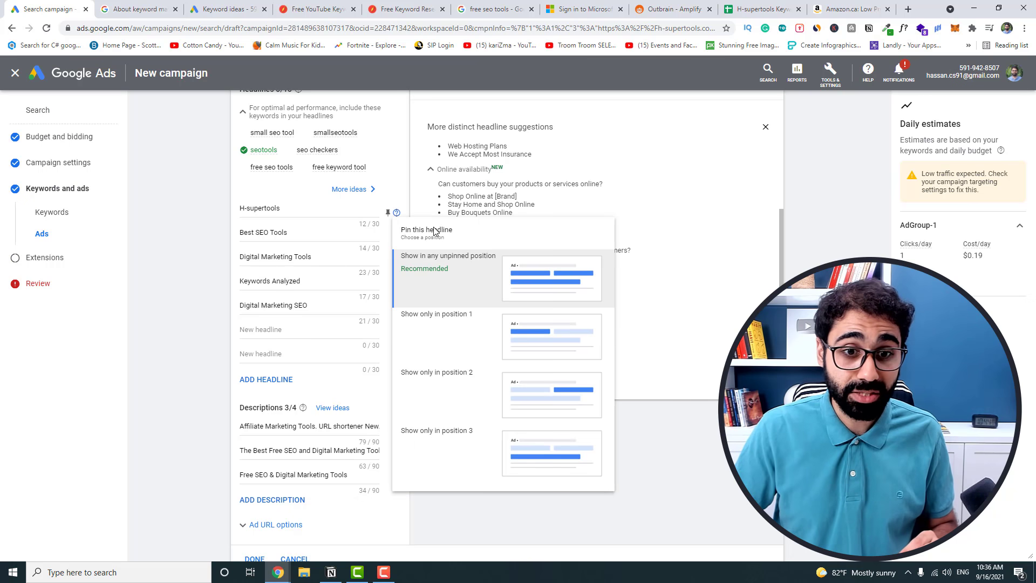
pyautogui.click(478, 451)
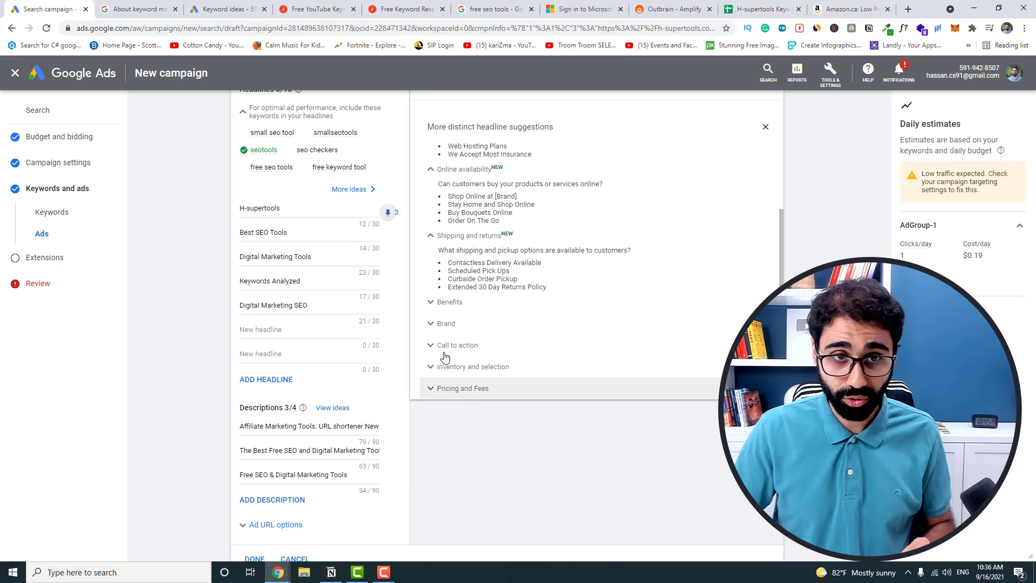
pyautogui.tripleClick(304, 209)
pyautogui.click(304, 207)
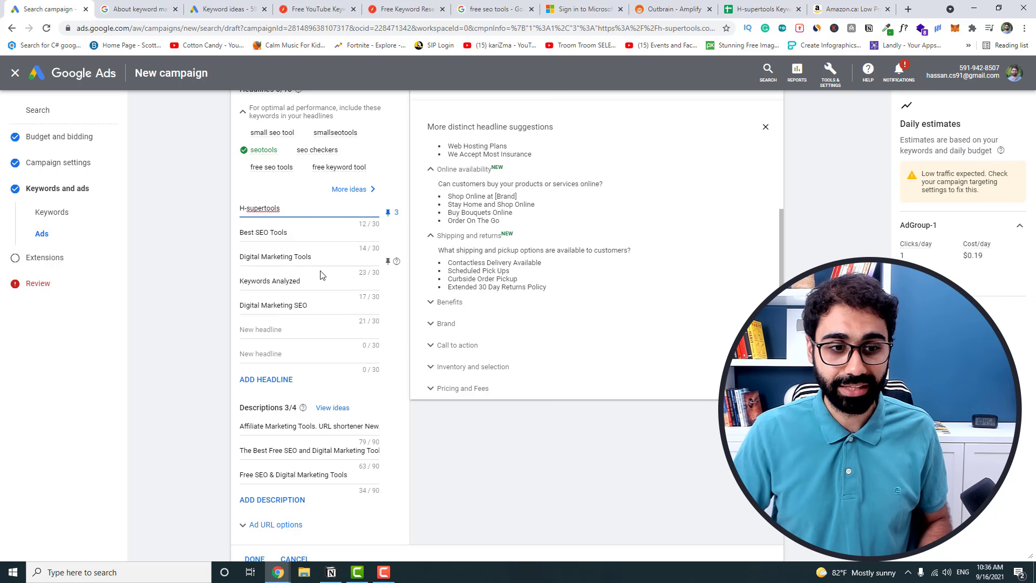
# Look over the rest of the responsive search ad, then leave the campaign draft and discard the page's changes
pyautogui.scroll(-1, 319, 273)
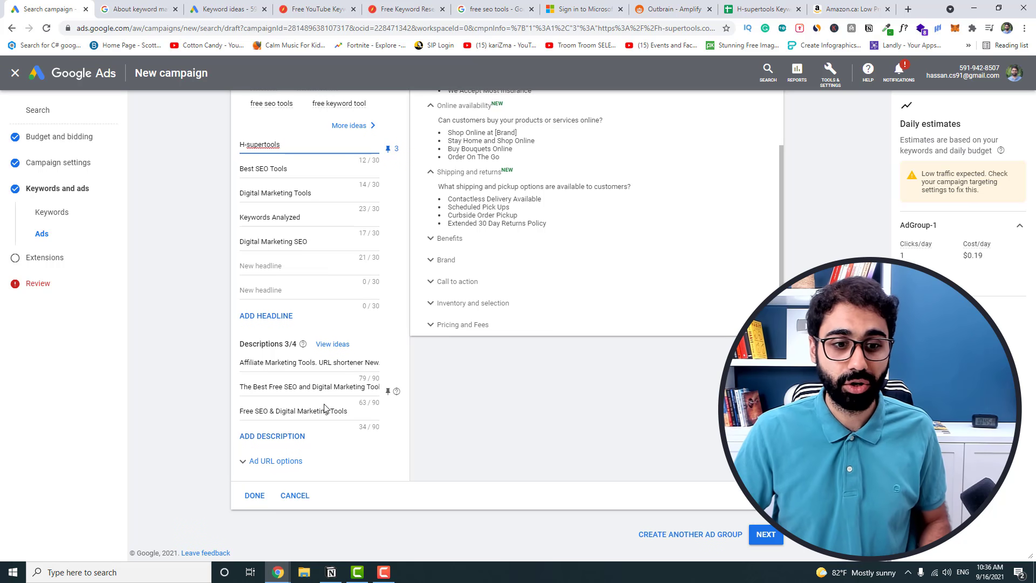
pyautogui.scroll(5, 458, 402)
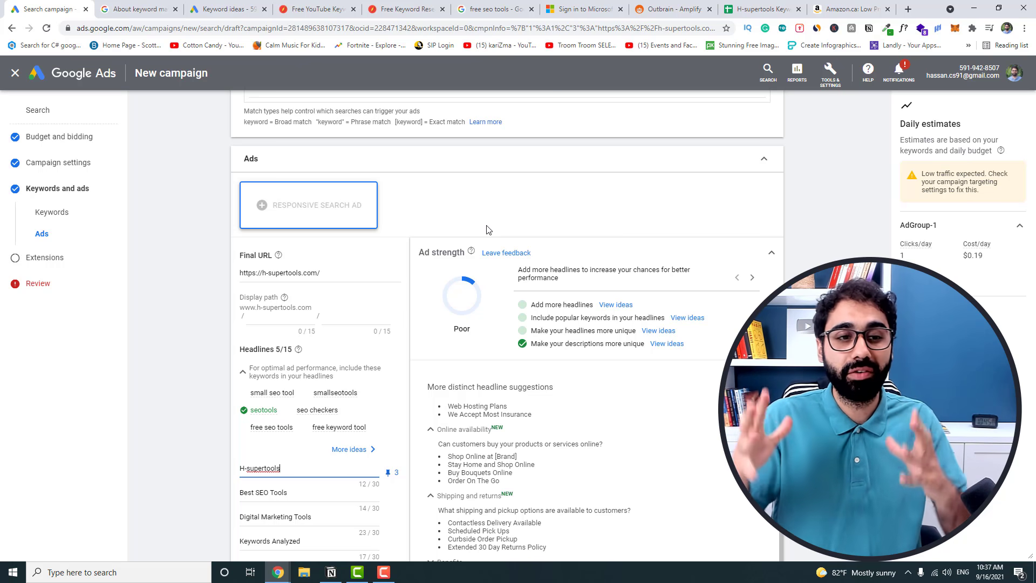
pyautogui.scroll(-6, 488, 229)
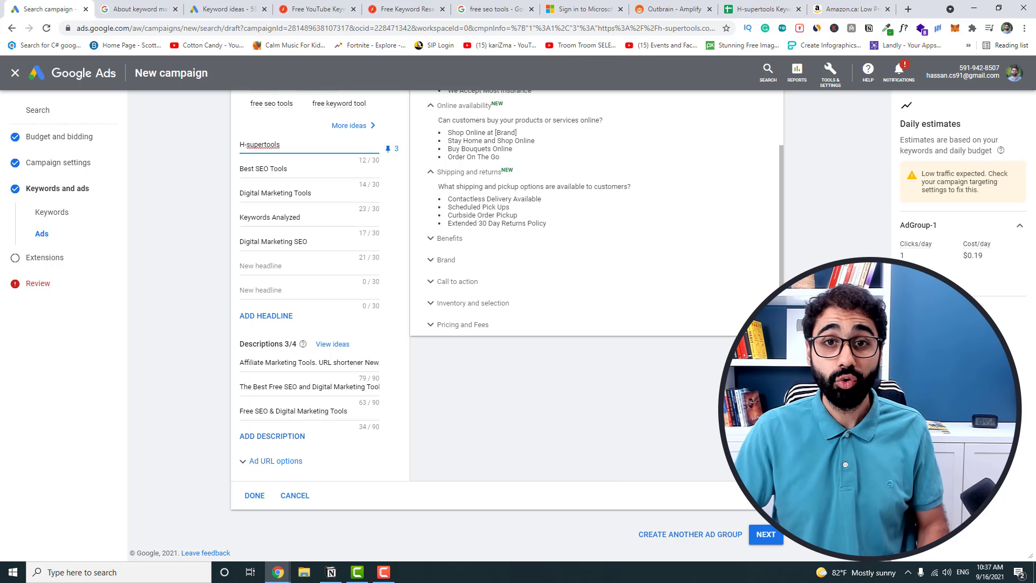
pyautogui.click(16, 72)
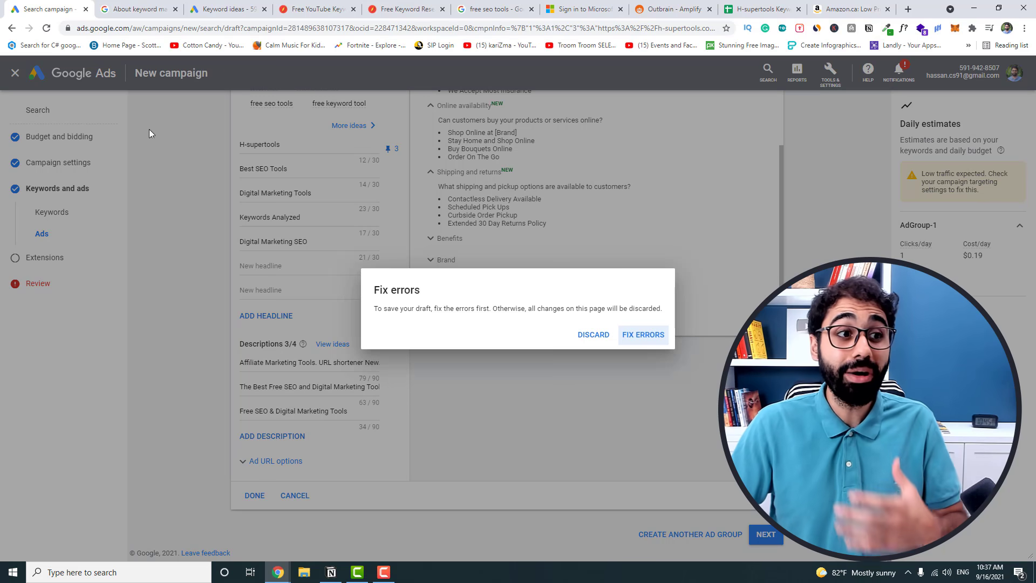
pyautogui.click(593, 335)
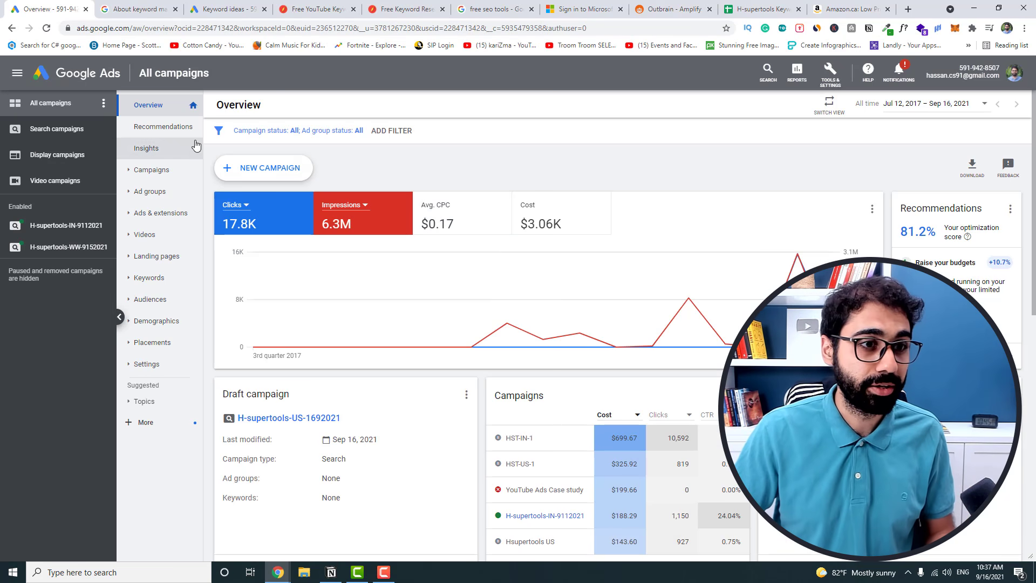
# Open the campaigns list, go into H-supertools-IN-9112021, and review the keyword performance of Ad group 1
pyautogui.click(160, 172)
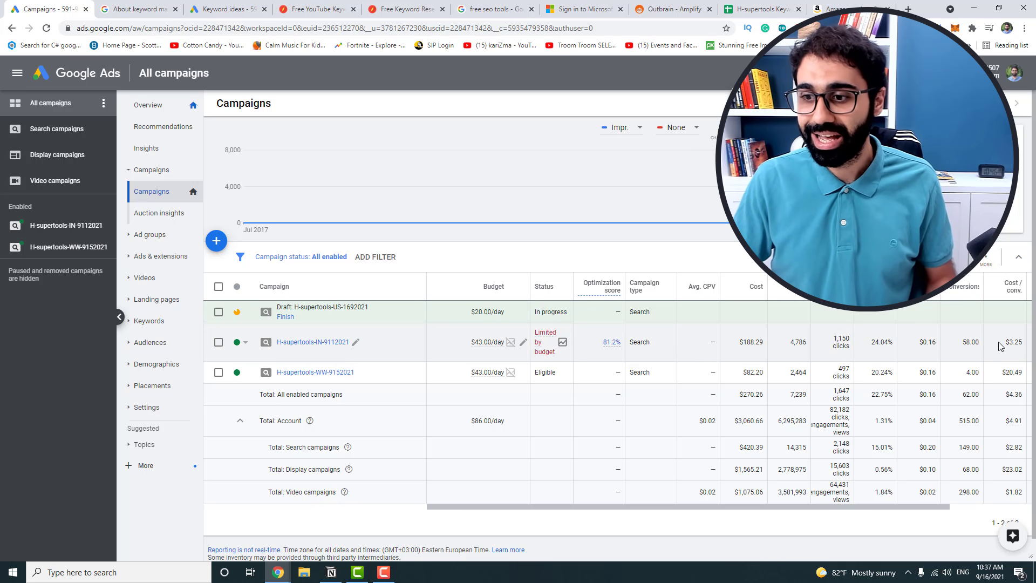
pyautogui.click(315, 342)
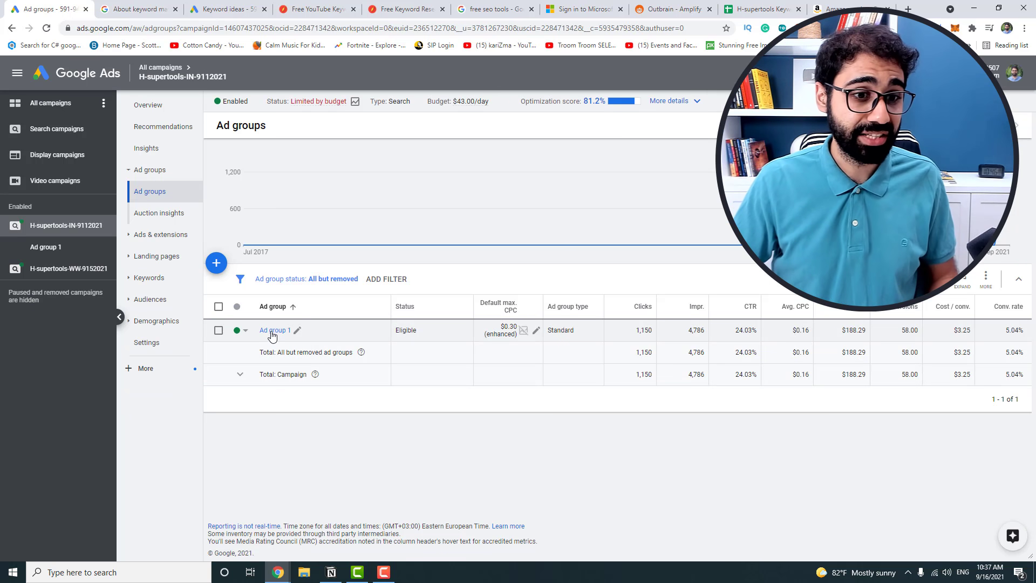
pyautogui.click(271, 331)
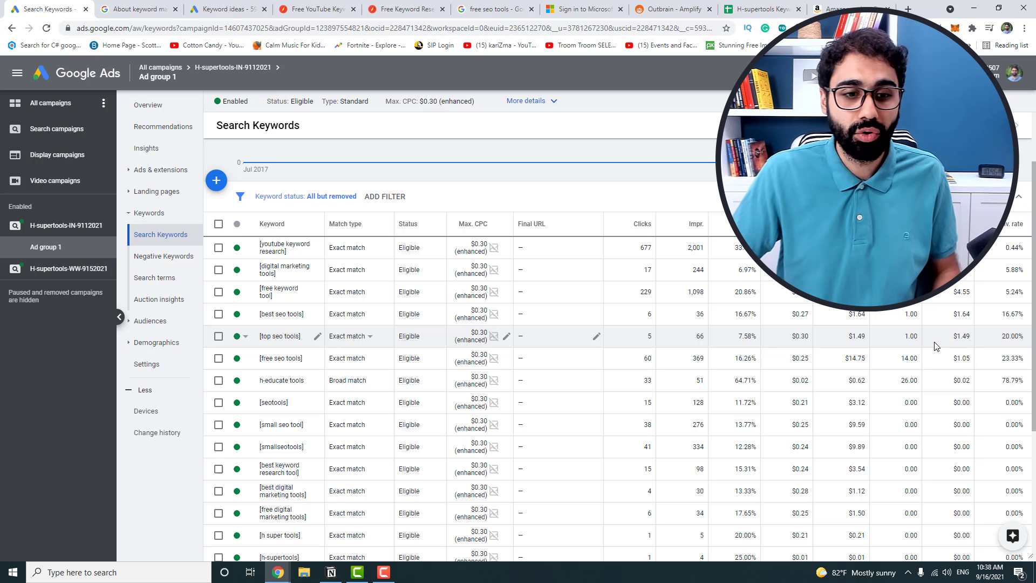
pyautogui.moveTo(528, 224)
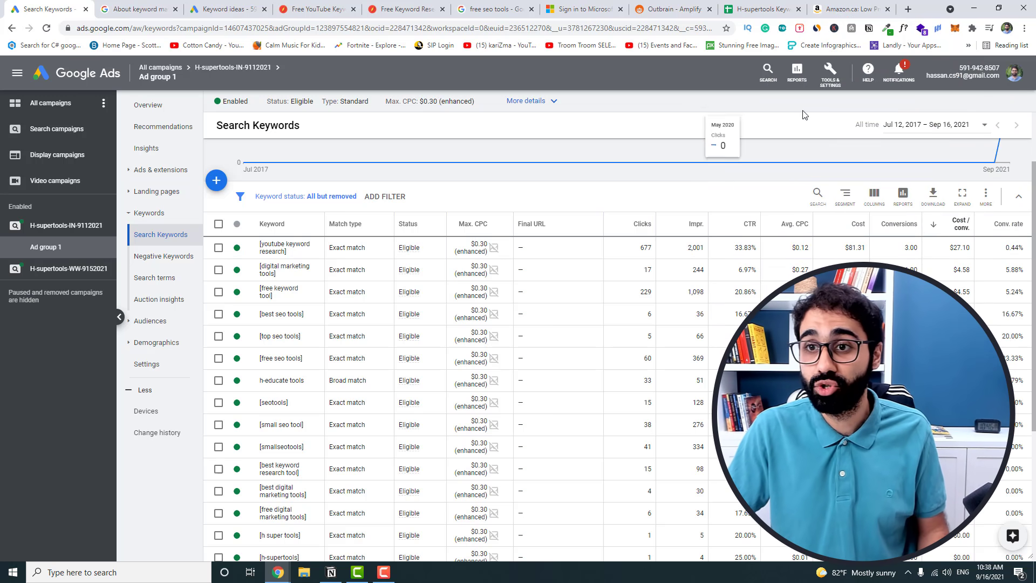
# Open the account's conversion actions and start a new conversion action that tracks actions on the website
pyautogui.click(827, 76)
pyautogui.click(733, 130)
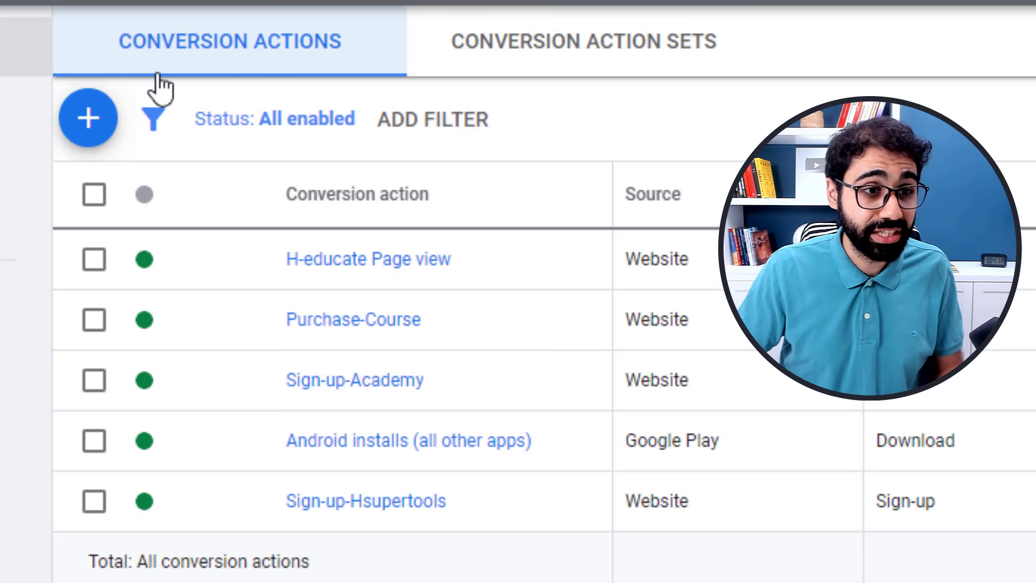
pyautogui.click(108, 102)
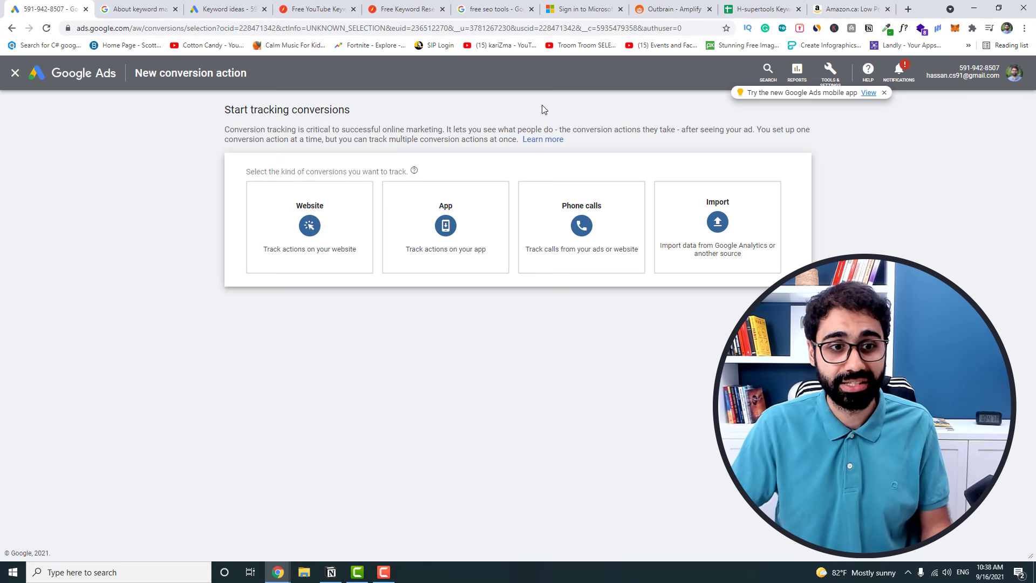
pyautogui.click(335, 228)
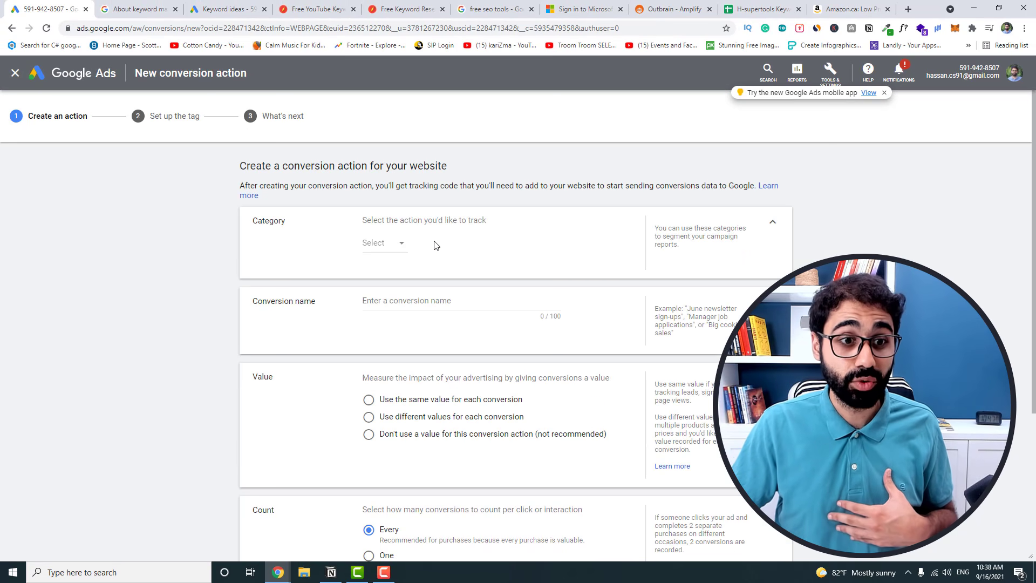
# Set the conversion category to Sign-up and name the conversion action Sign-up-Hsupertools
pyautogui.click(400, 247)
pyautogui.scroll(-2, 410, 346)
pyautogui.click(419, 305)
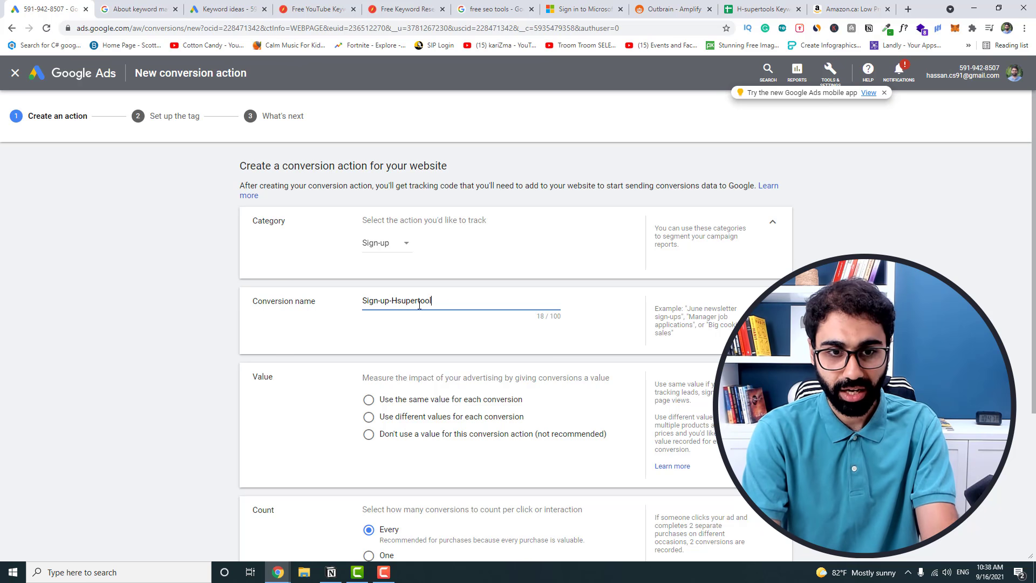
pyautogui.write('-Hsupertools')
# Use the same value of 0.1 US Dollar for each conversion, keep the other settings, and create the conversion action
pyautogui.scroll(-2, 419, 305)
pyautogui.click(429, 292)
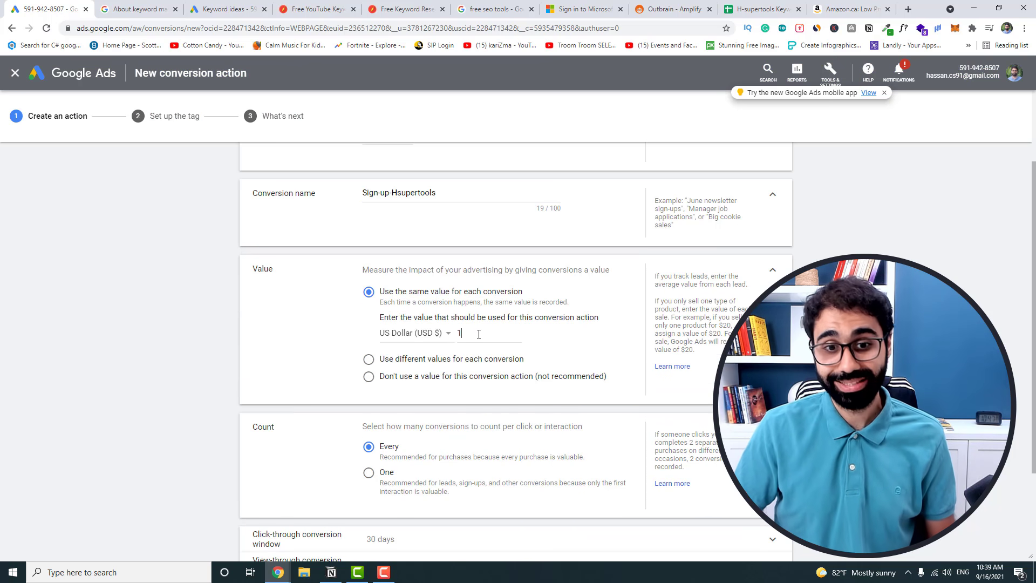
pyautogui.write('0.1')
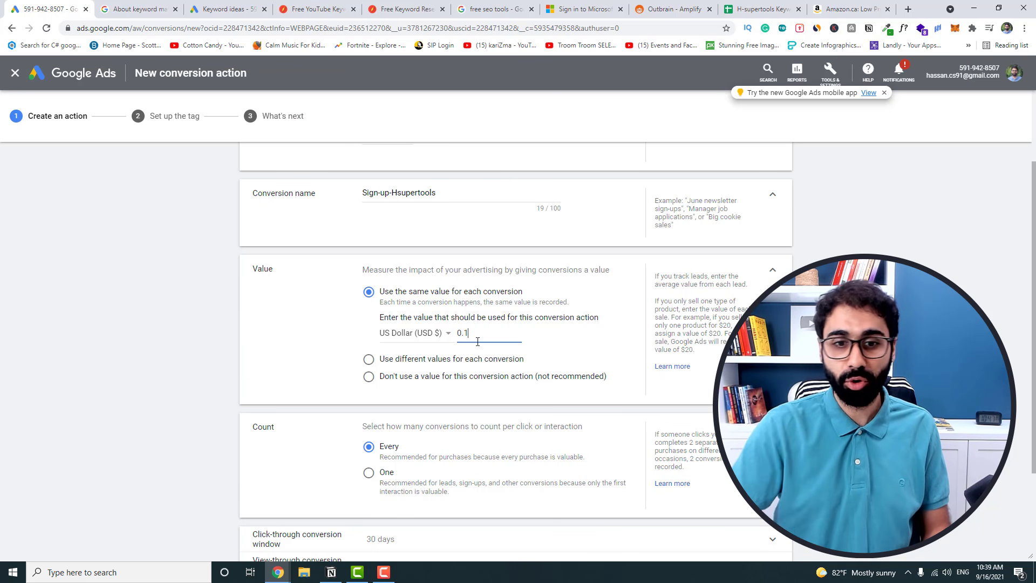
pyautogui.click(612, 355)
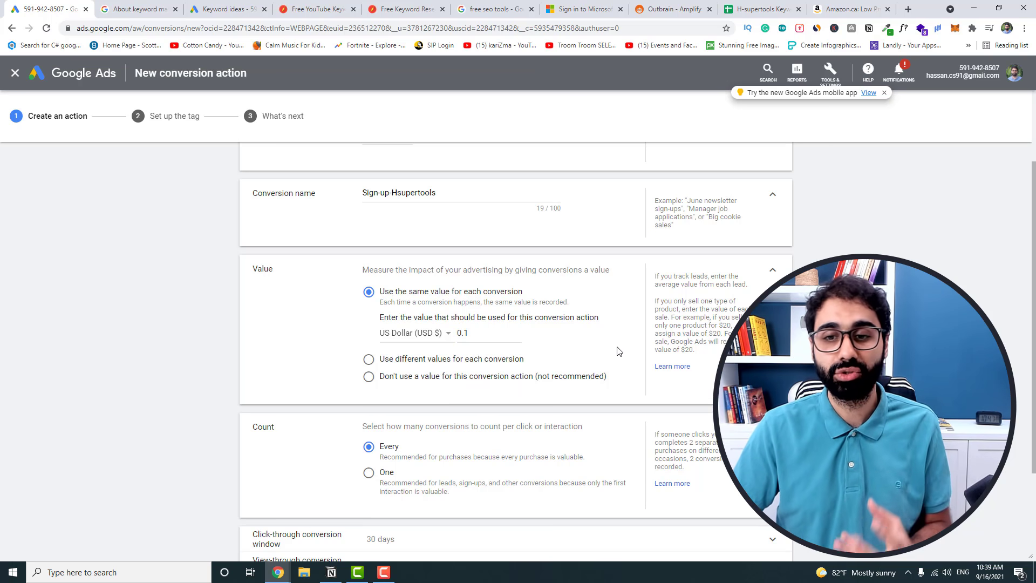
pyautogui.scroll(-2, 619, 351)
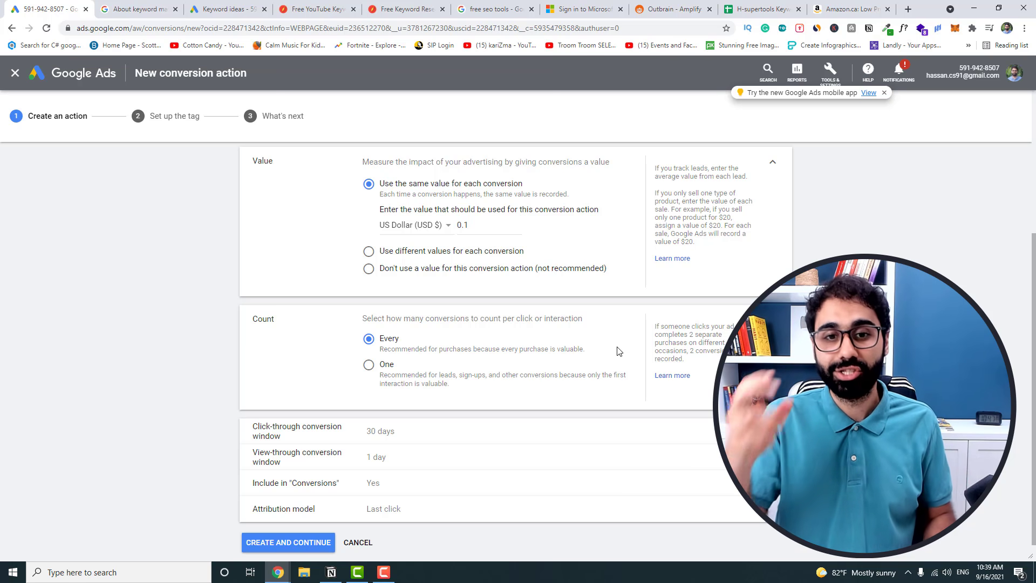
pyautogui.doubleClick(517, 230)
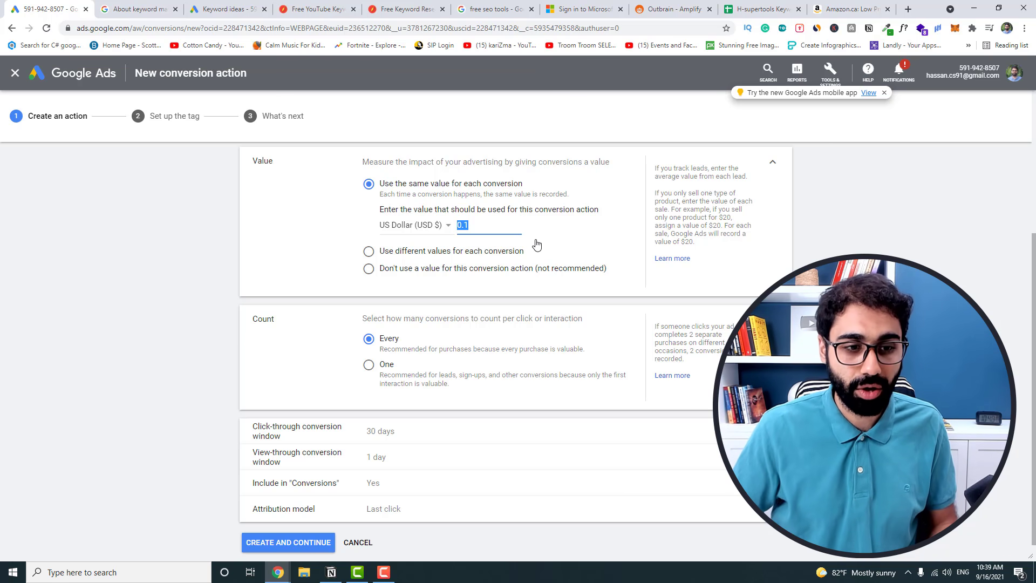
pyautogui.scroll(-1, 542, 253)
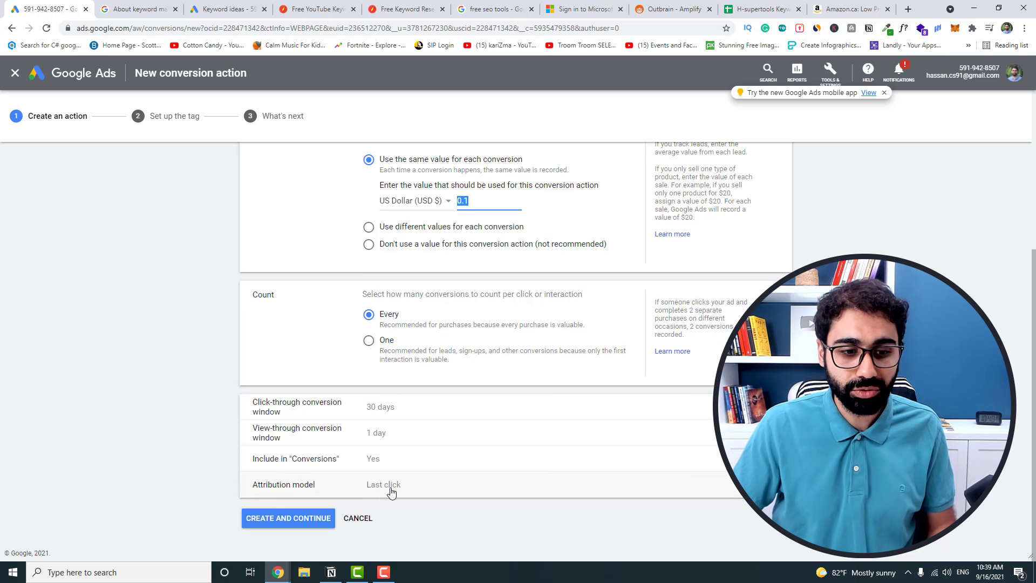
pyautogui.click(300, 518)
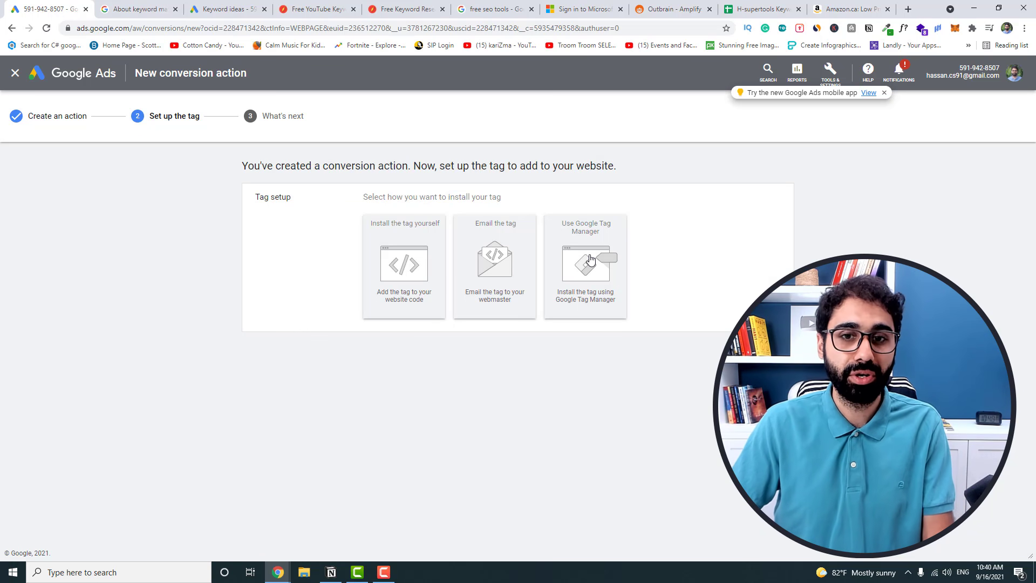
# Choose to install the tag yourself and examine the global site tag and event snippet code, selecting the code in each
pyautogui.click(416, 278)
pyautogui.scroll(-5, 475, 326)
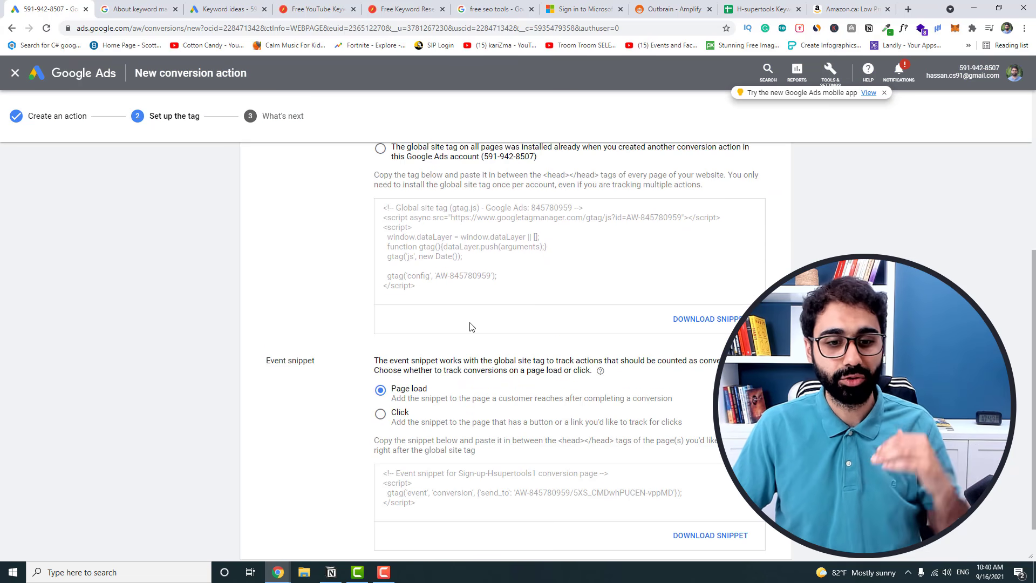
pyautogui.click(422, 278)
pyautogui.scroll(3, 445, 291)
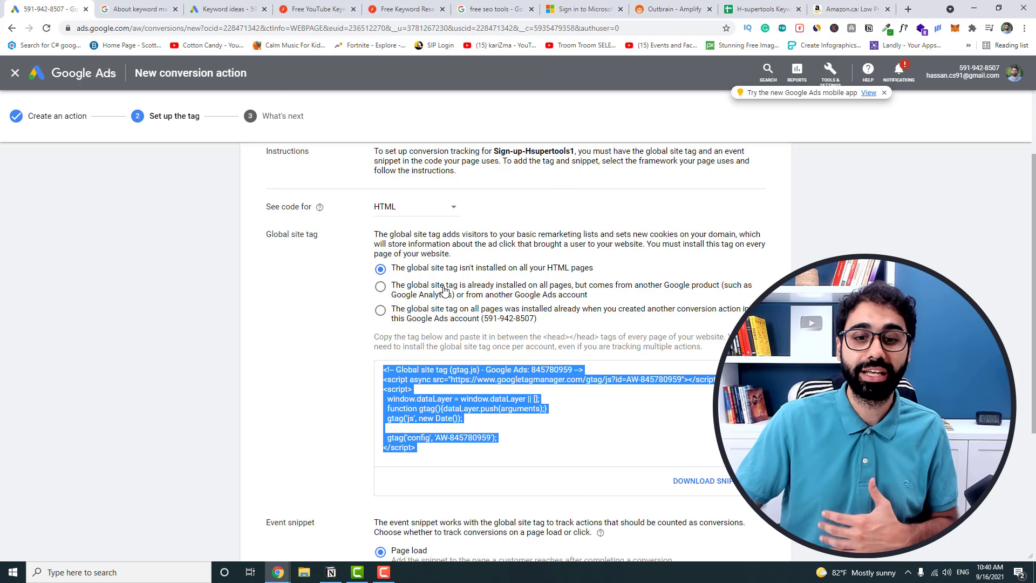
pyautogui.scroll(-4, 444, 291)
pyautogui.moveTo(457, 460); pyautogui.dragTo(420, 428)
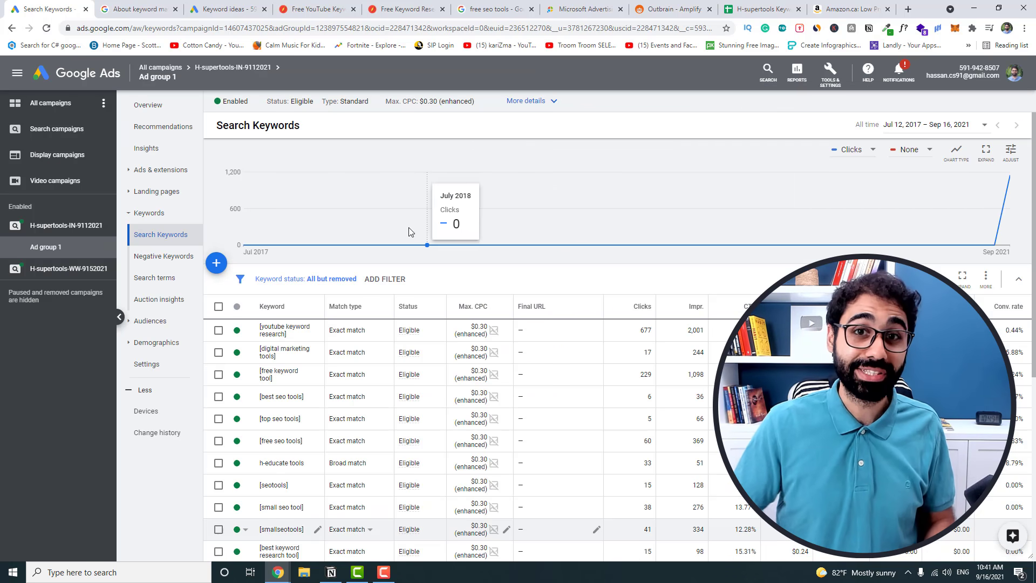
# Switch to the Microsoft Advertising campaigns page and the Outbrain Amplify campaigns page to view the campaigns there
pyautogui.click(585, 5)
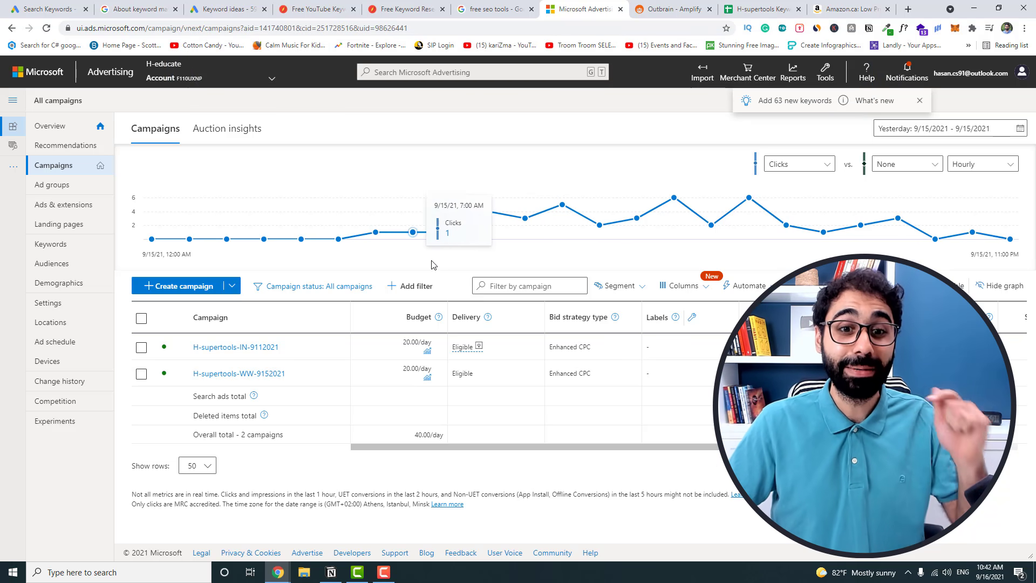
pyautogui.click(669, 9)
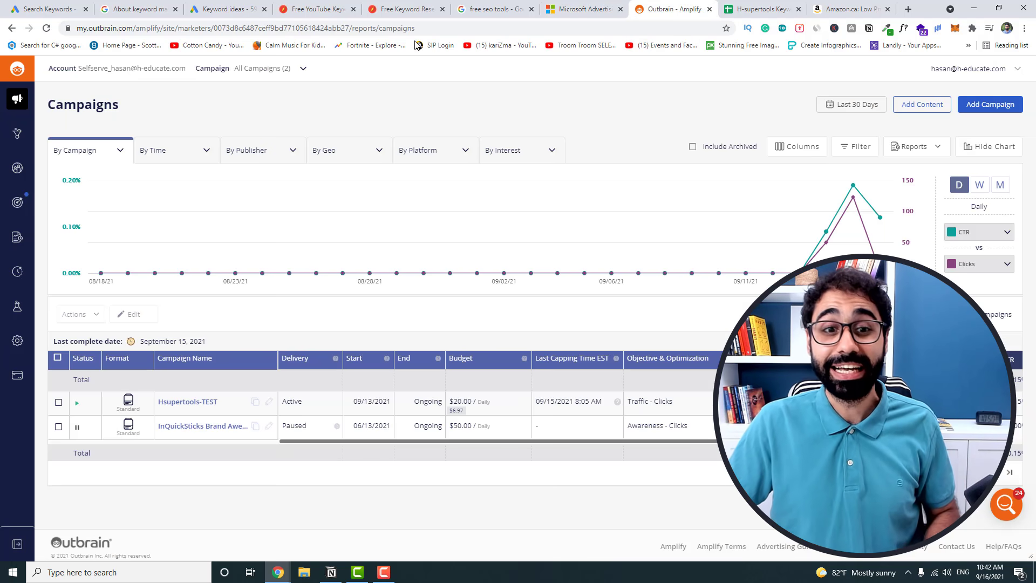